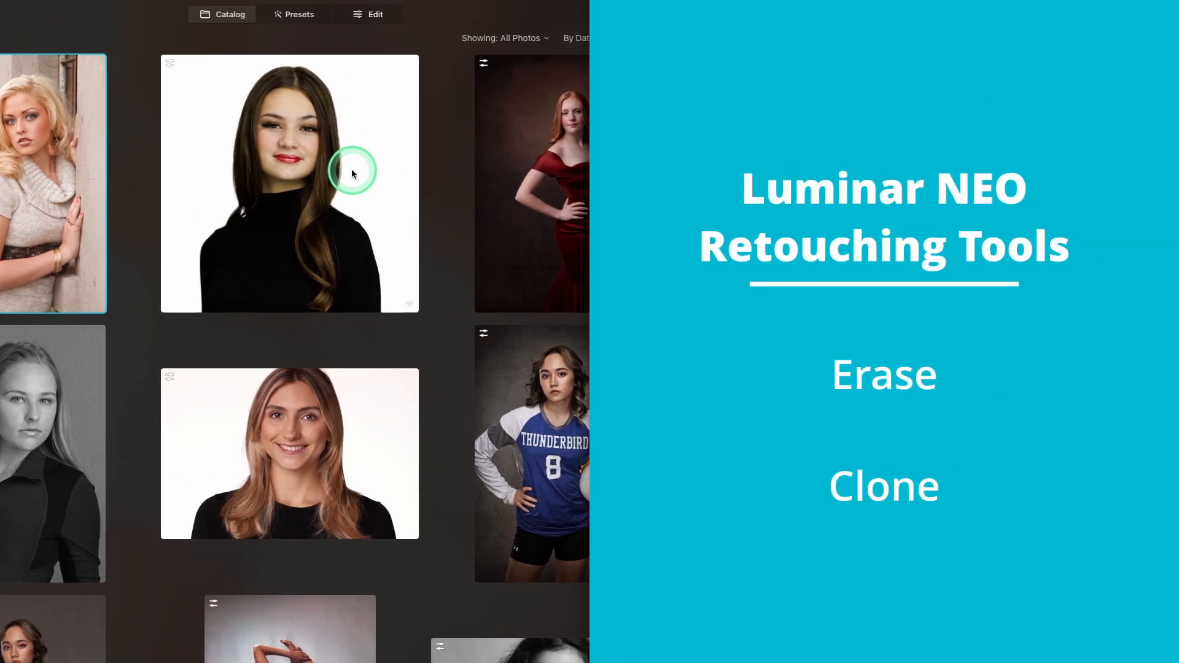
- Revert the portrait of the blonde woman in the knit sweater to its original and open it for editing
right_click(29, 172)
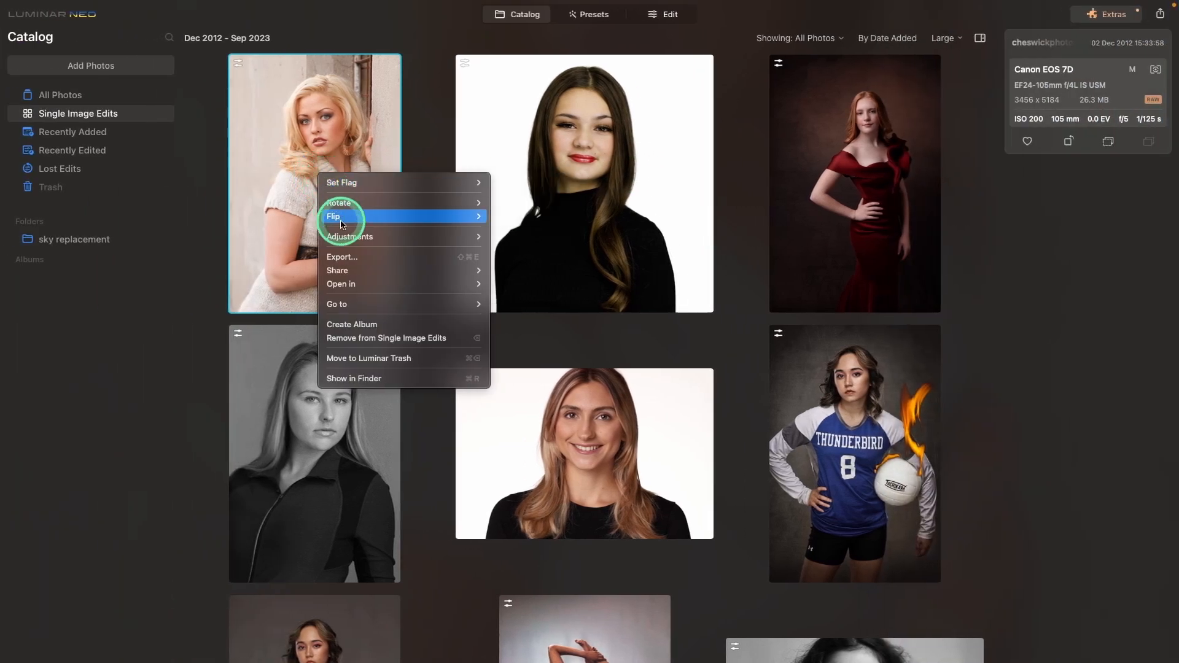
mouse_move(355, 235)
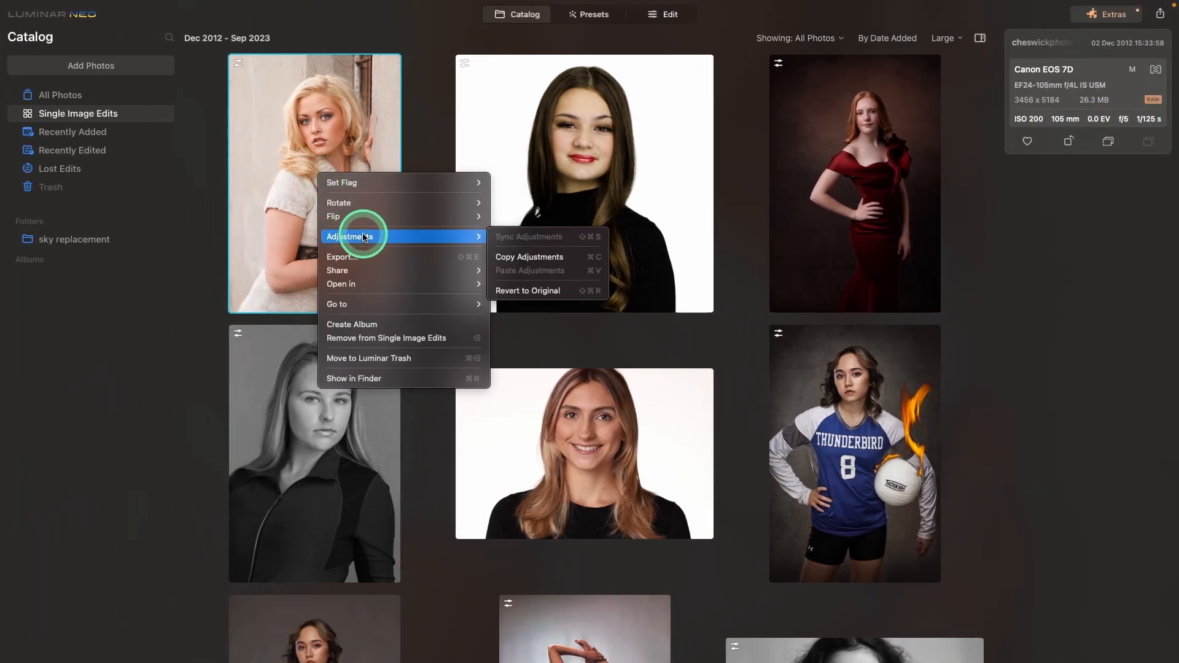
left_click(532, 290)
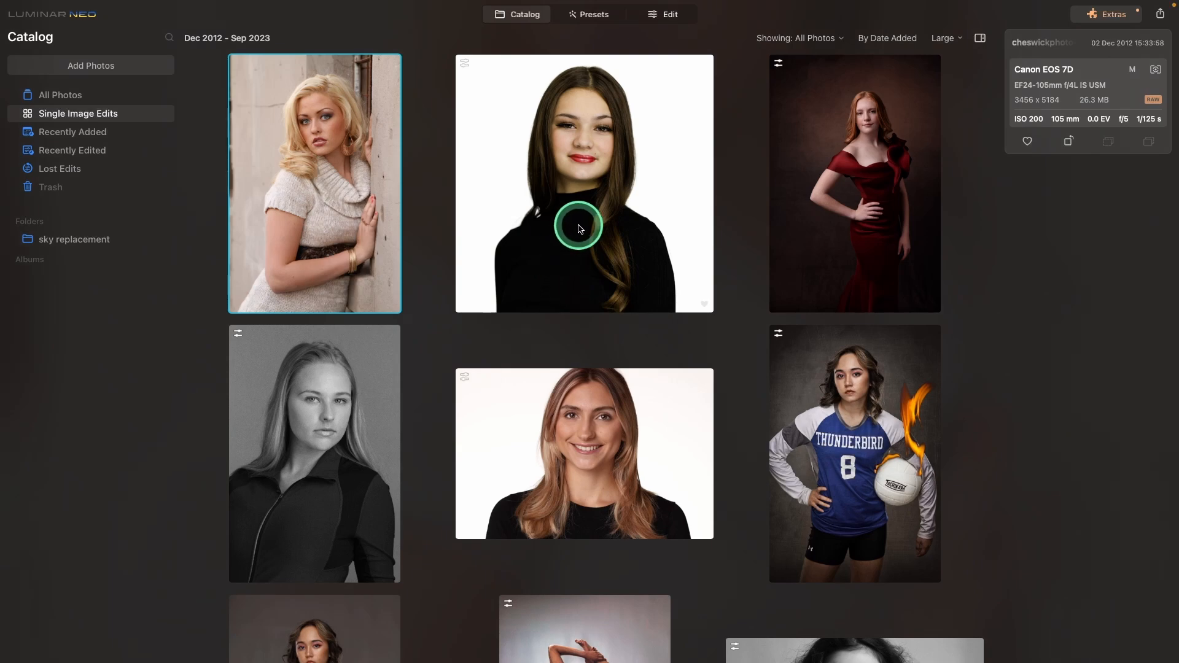
left_click(667, 15)
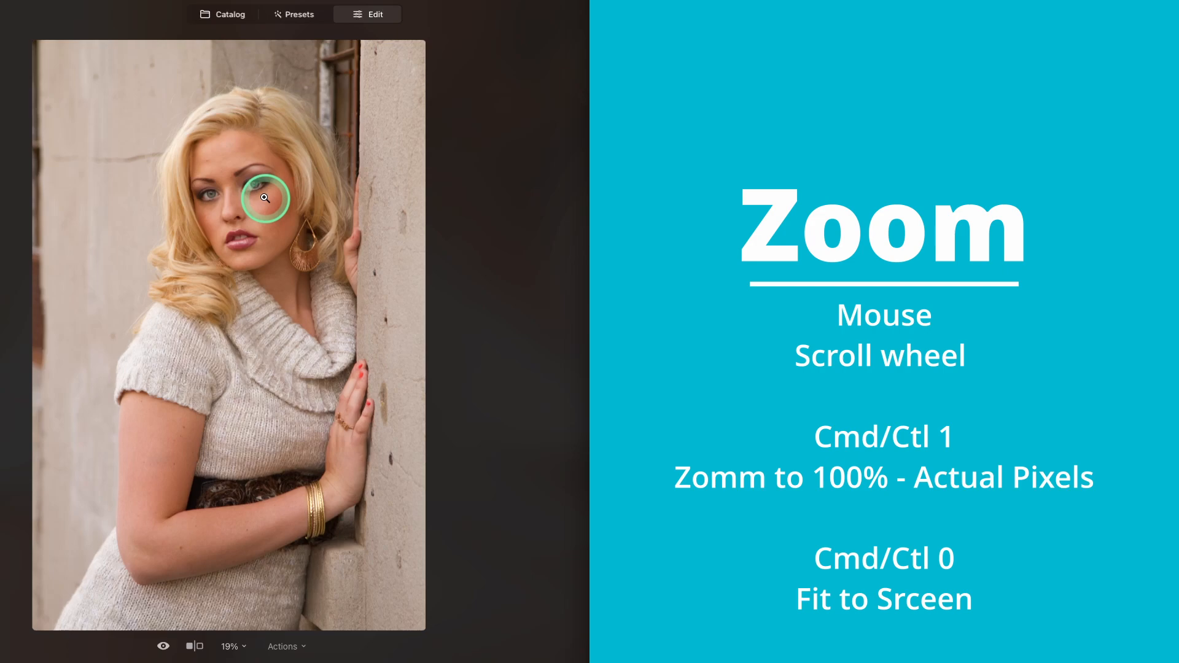
- Examine the woman's face and skin close up, at 100% and with the whole photo fitted to the screen
scroll(264, 198, "up", 5)
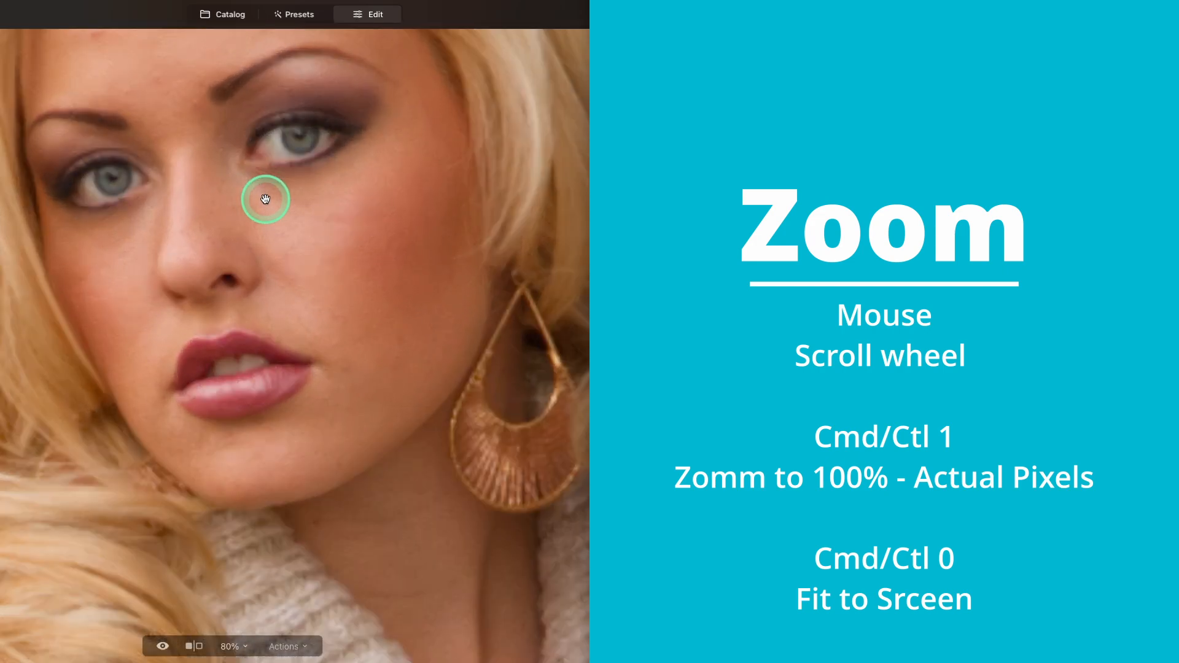
scroll(267, 201, "down", 5)
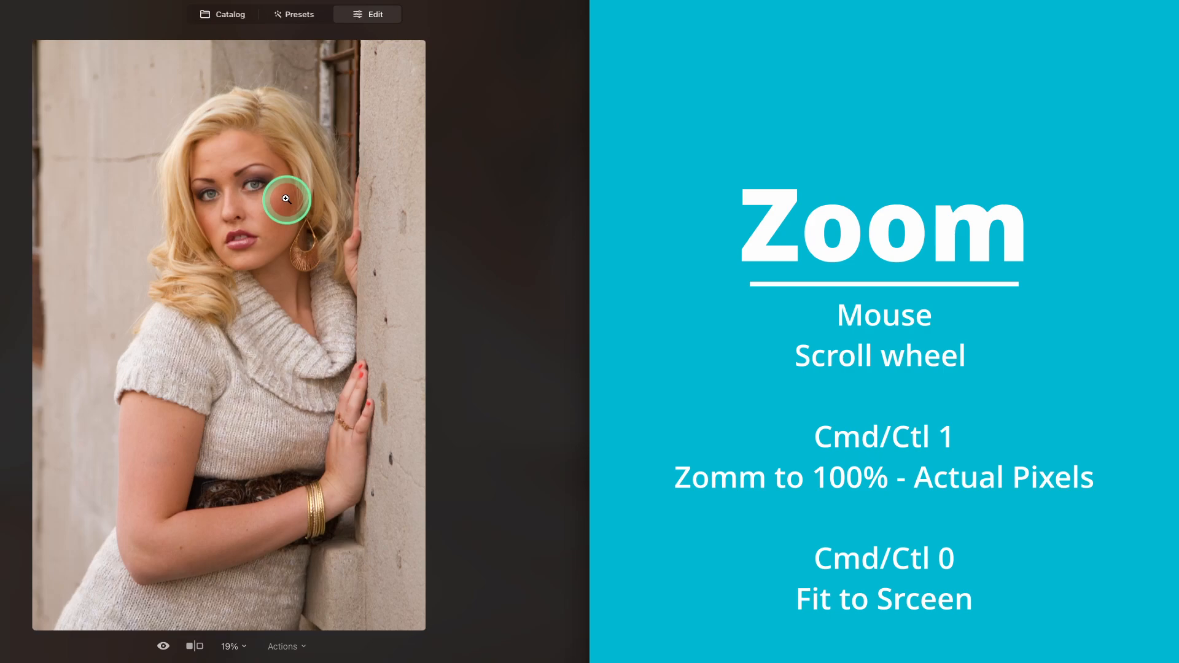
key("ctrl+1")
left_click_drag(237, 163, 235, 658)
left_click_drag(190, 258, 166, 539)
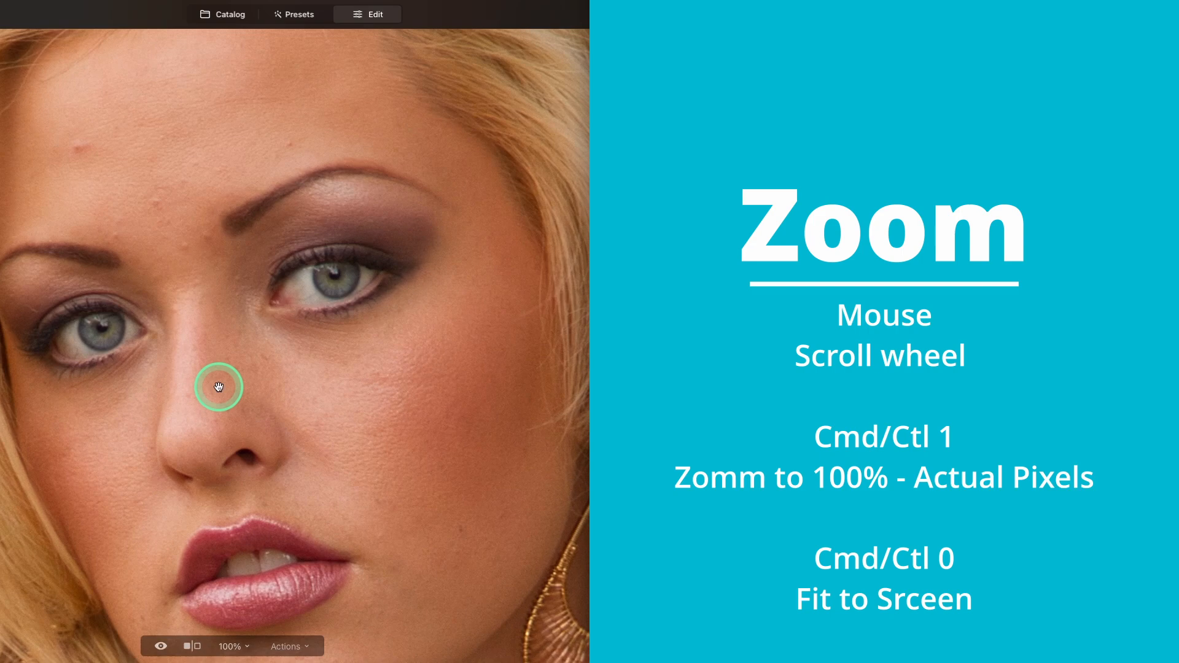
key("ctrl+0")
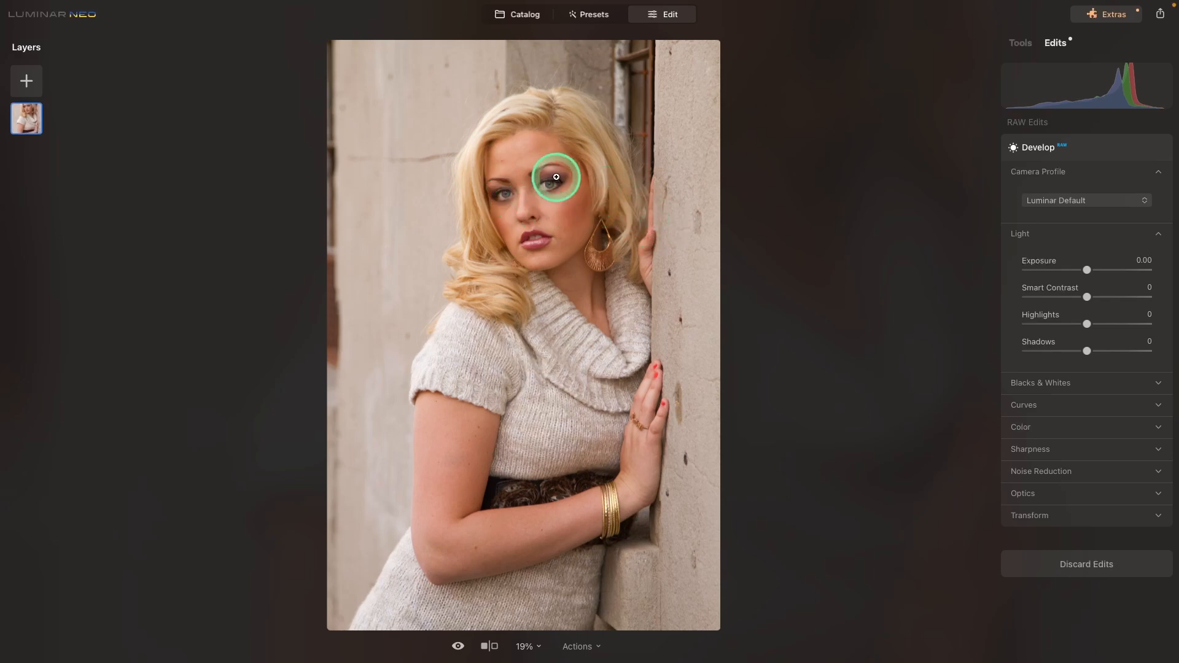
left_click(526, 172)
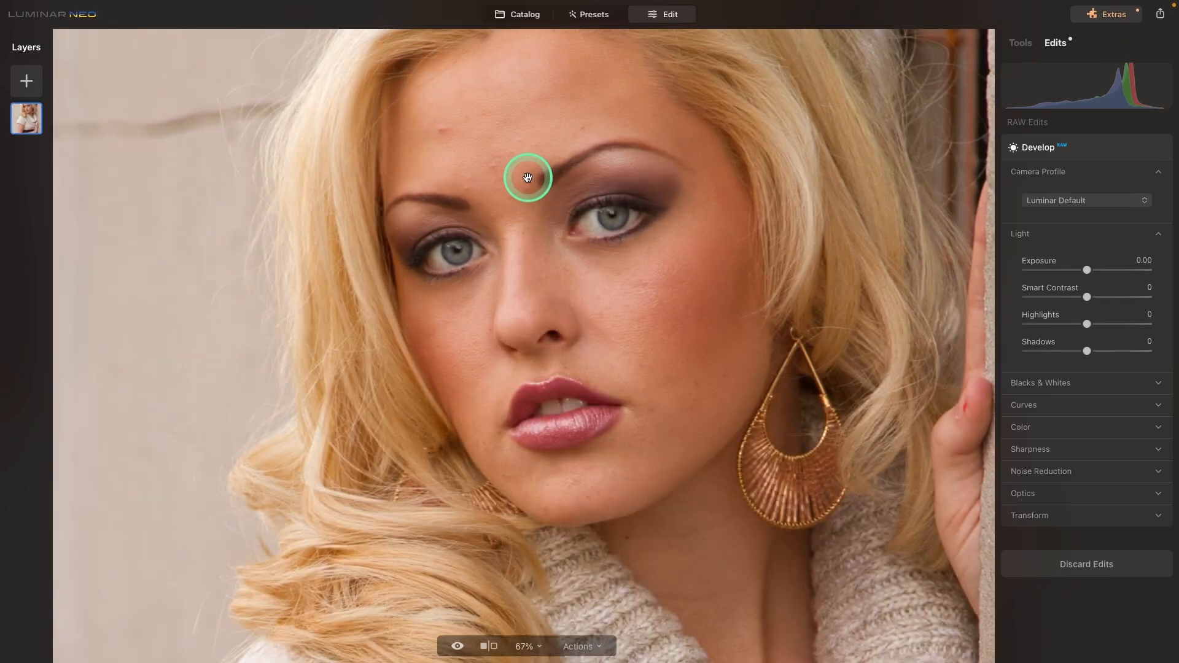
scroll(526, 178, "up", 1)
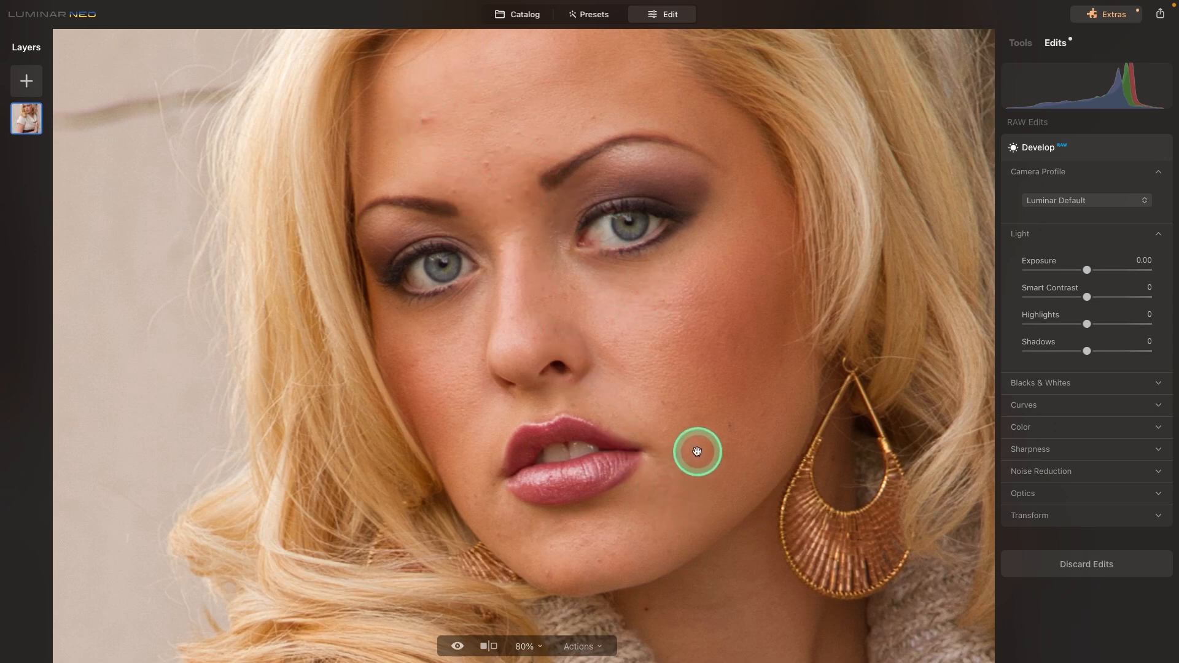
scroll(751, 230, "down", 6)
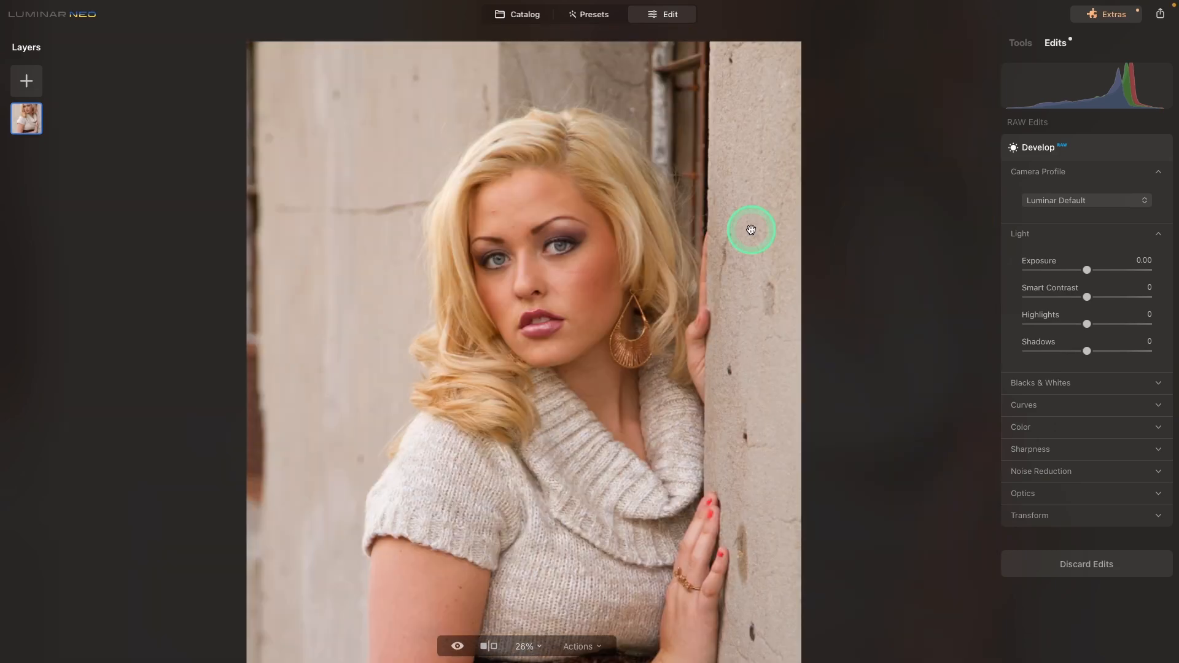
- Set the RAW Develop camera profile to Camera Standard and collapse the Develop settings
left_click(1056, 202)
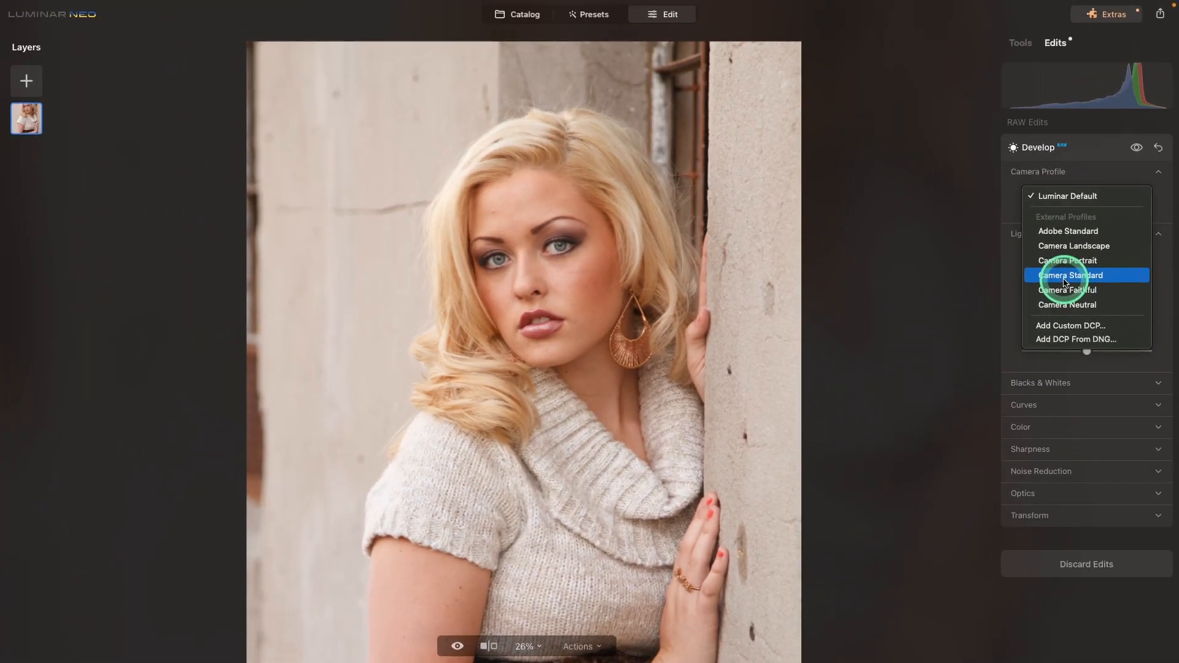
left_click(1065, 282)
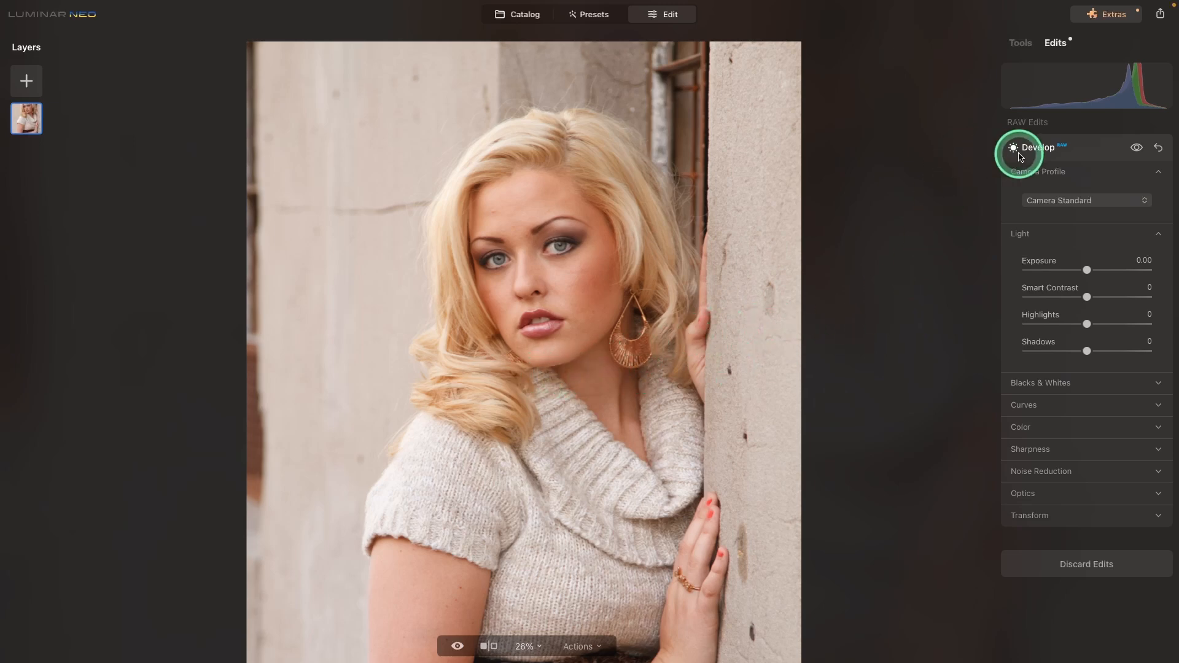
left_click(1037, 148)
- Add the Clone tool from the Professional group to the Favorites
left_click(1017, 44)
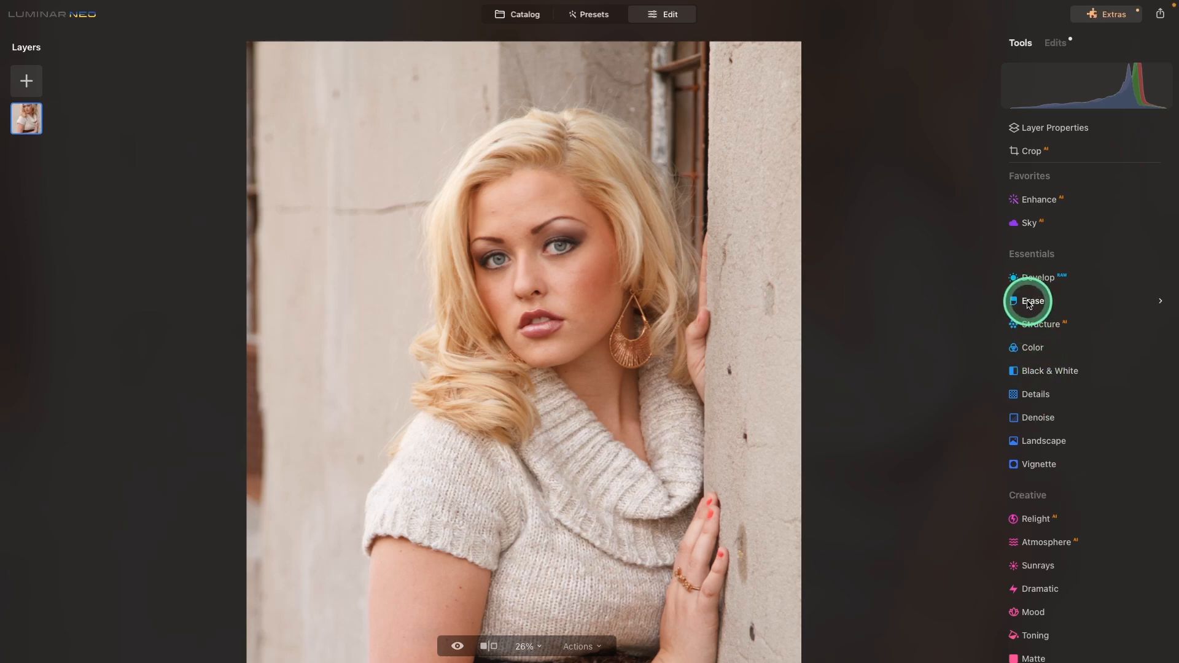
scroll(1074, 476, "down", 3)
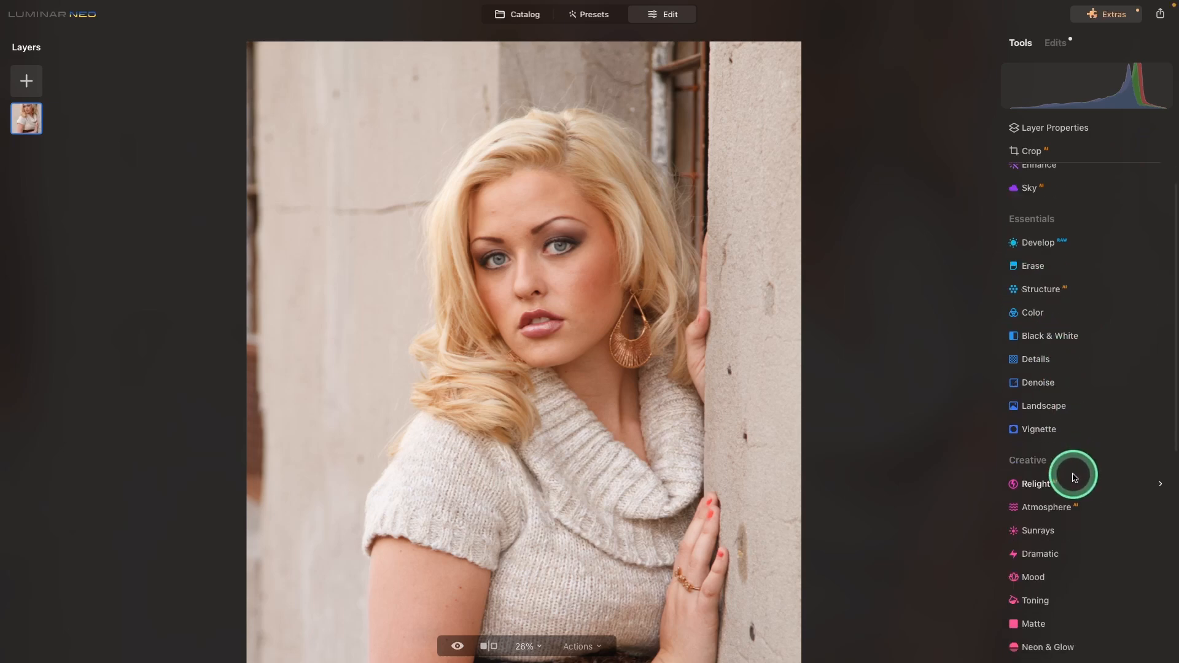
scroll(1074, 480, "down", 5)
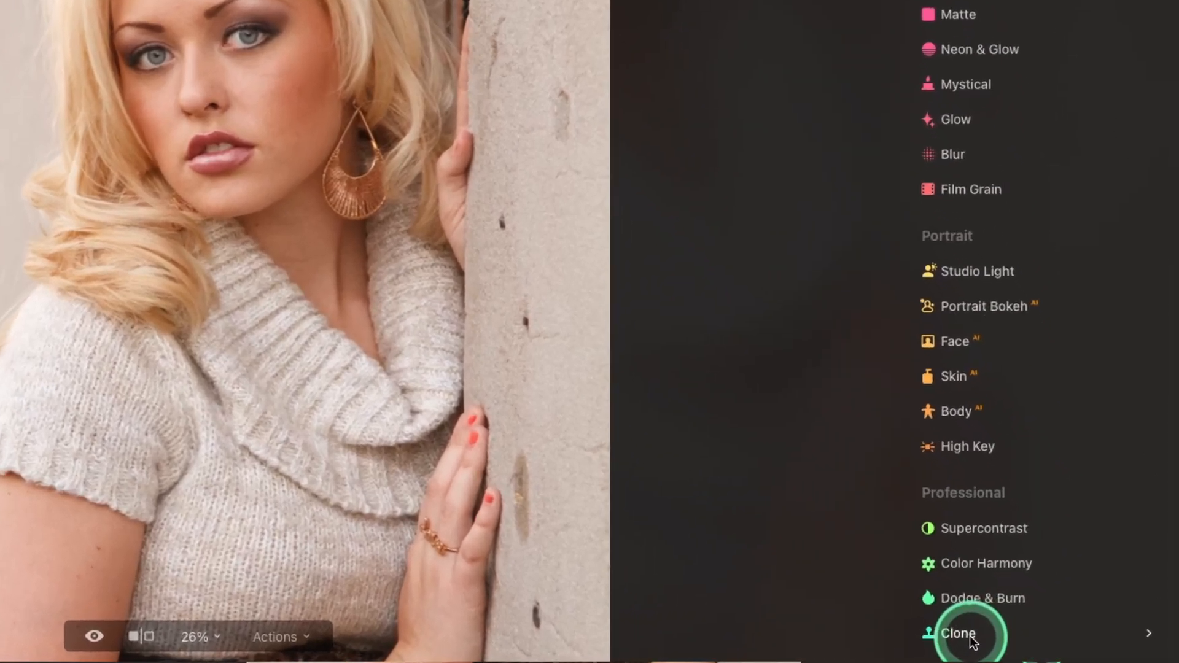
right_click(973, 638)
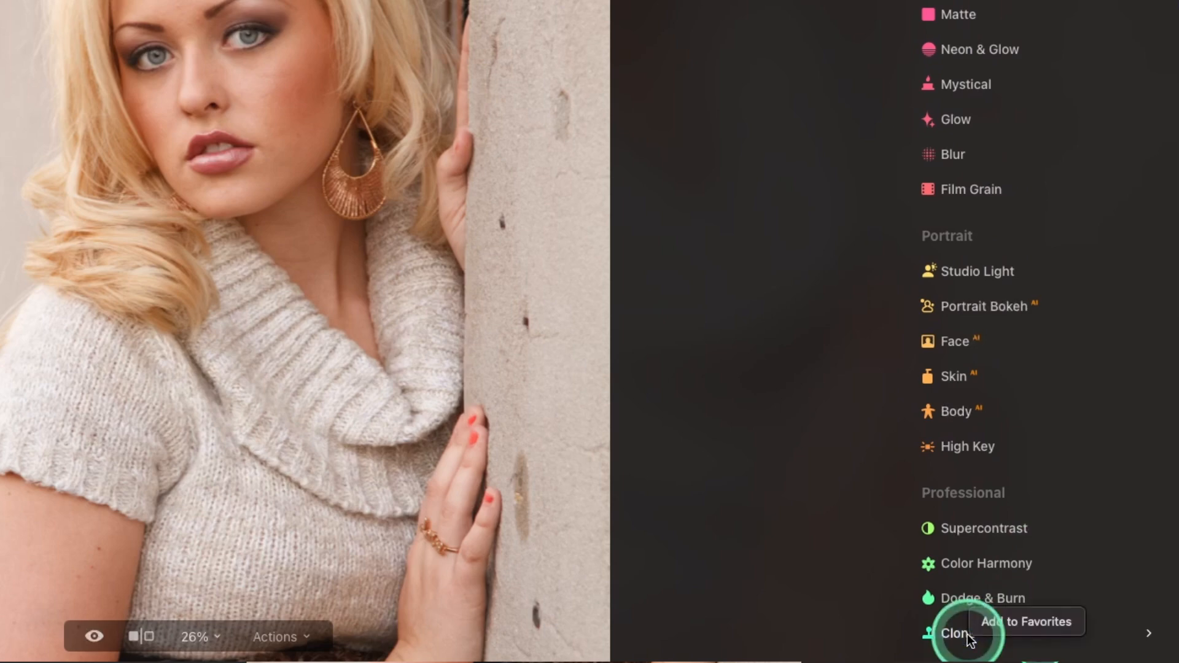
left_click(1012, 622)
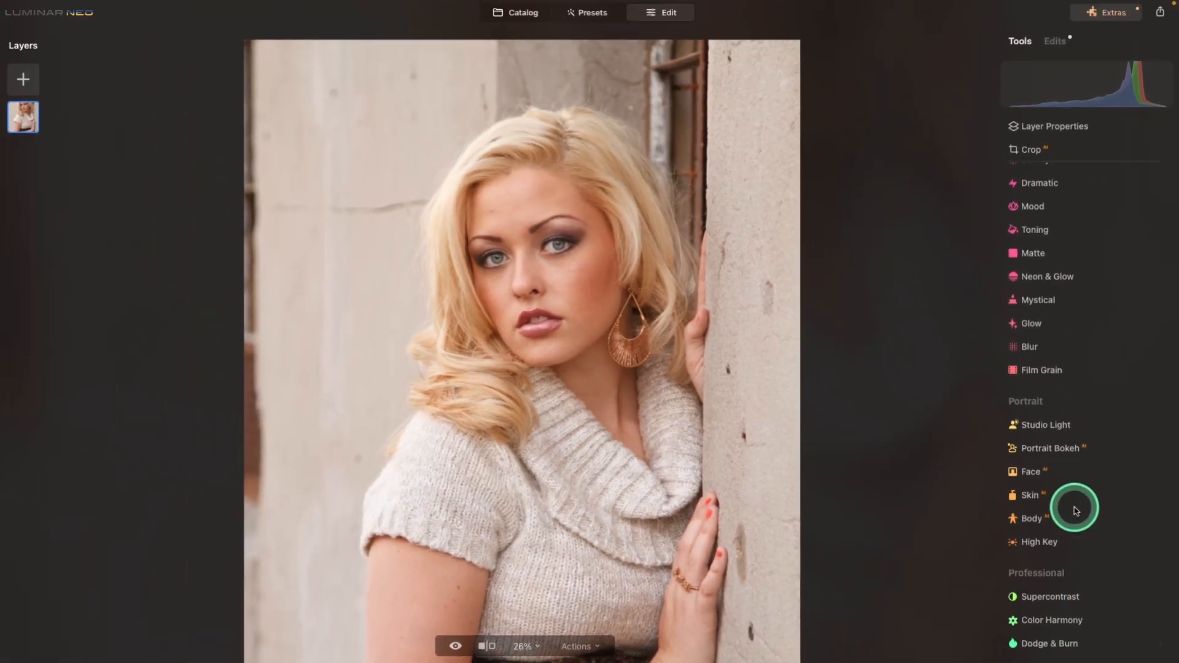
scroll(1075, 507, "up", 6)
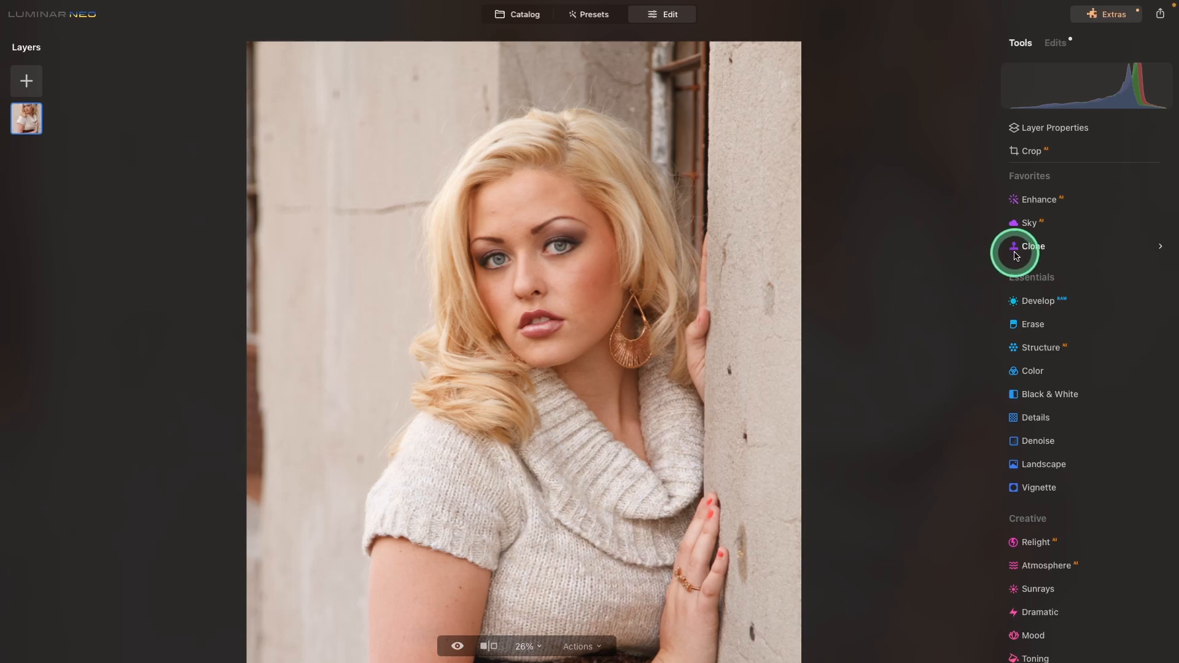
- Erase the dark holes and stains on the concrete wall beside the woman with the Erase tool, brush size about 16
left_click(1036, 327)
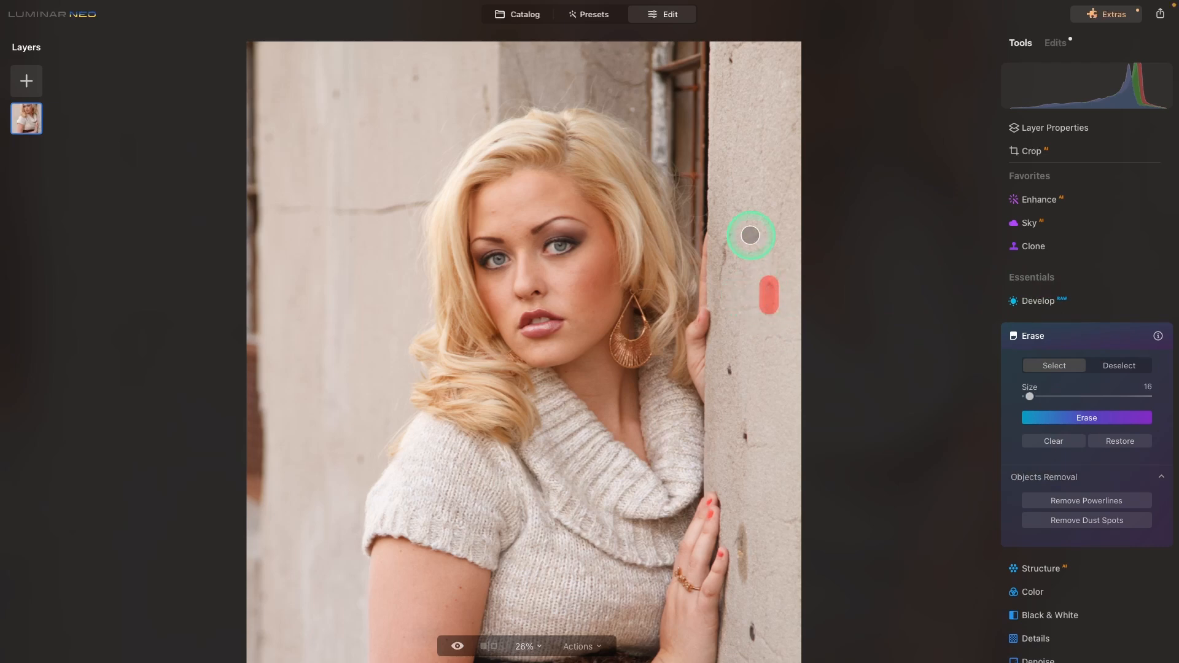
left_click(727, 60)
key("bracketleft")
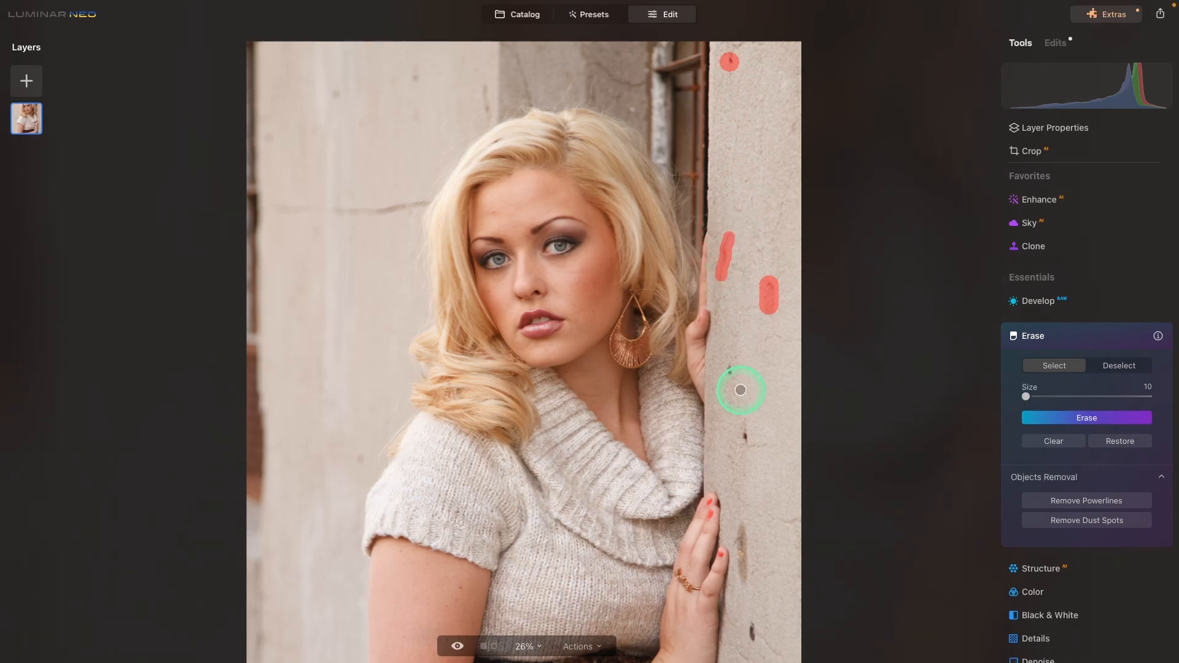
left_click(731, 371)
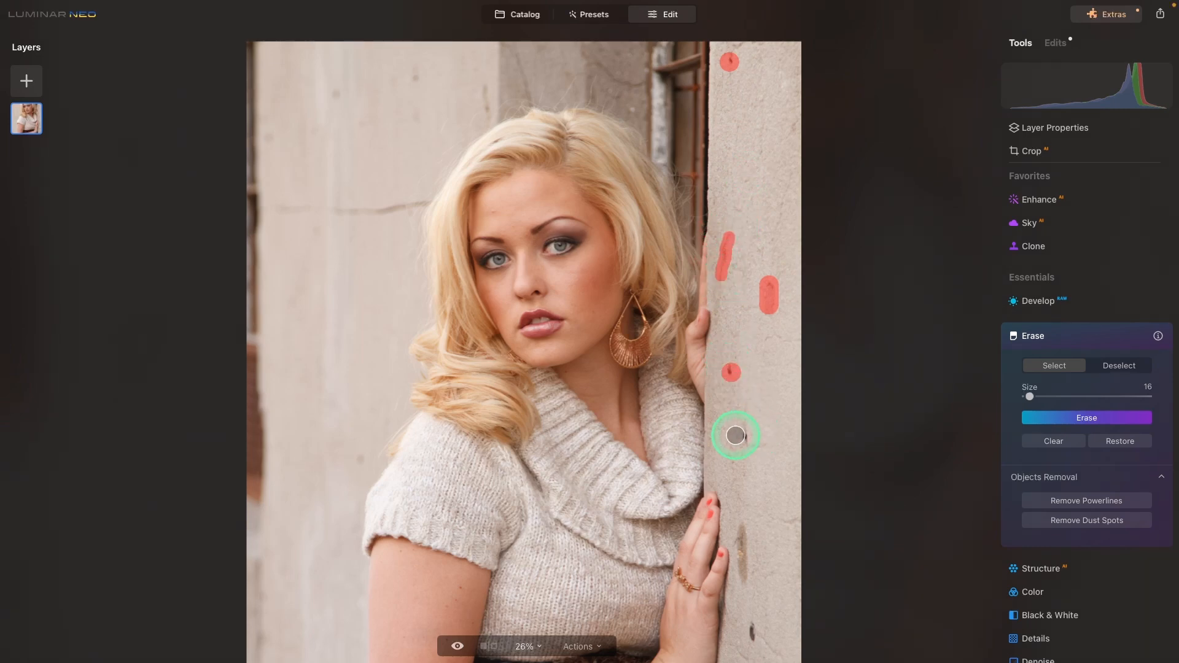
left_click(743, 435)
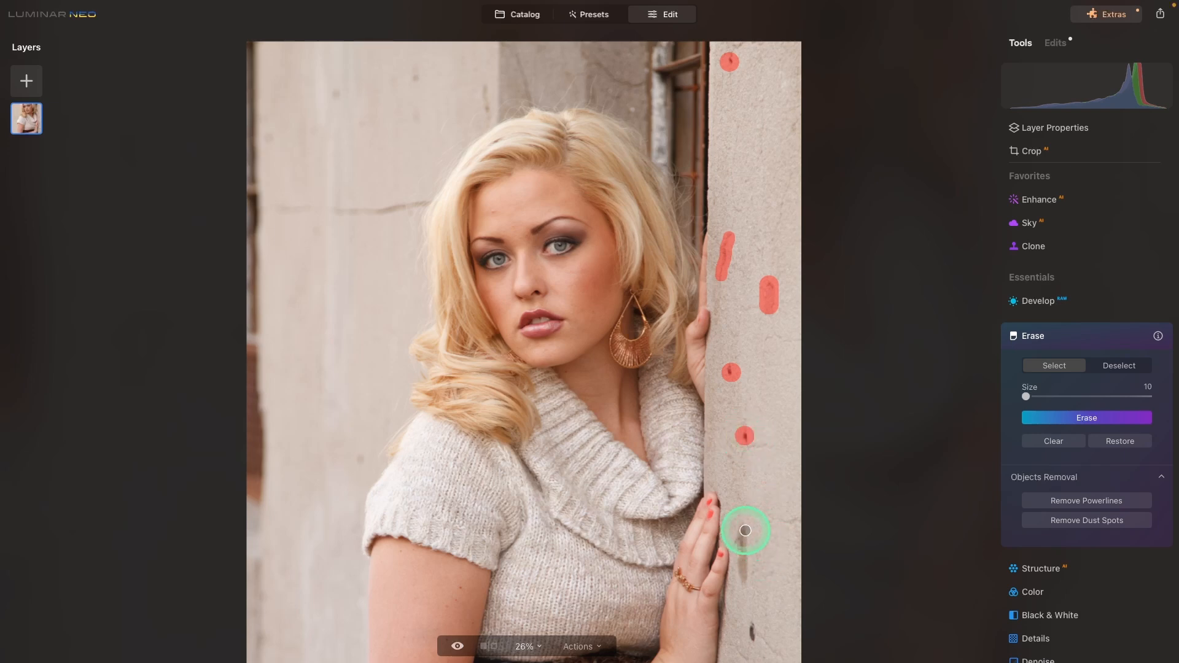
left_click(742, 528)
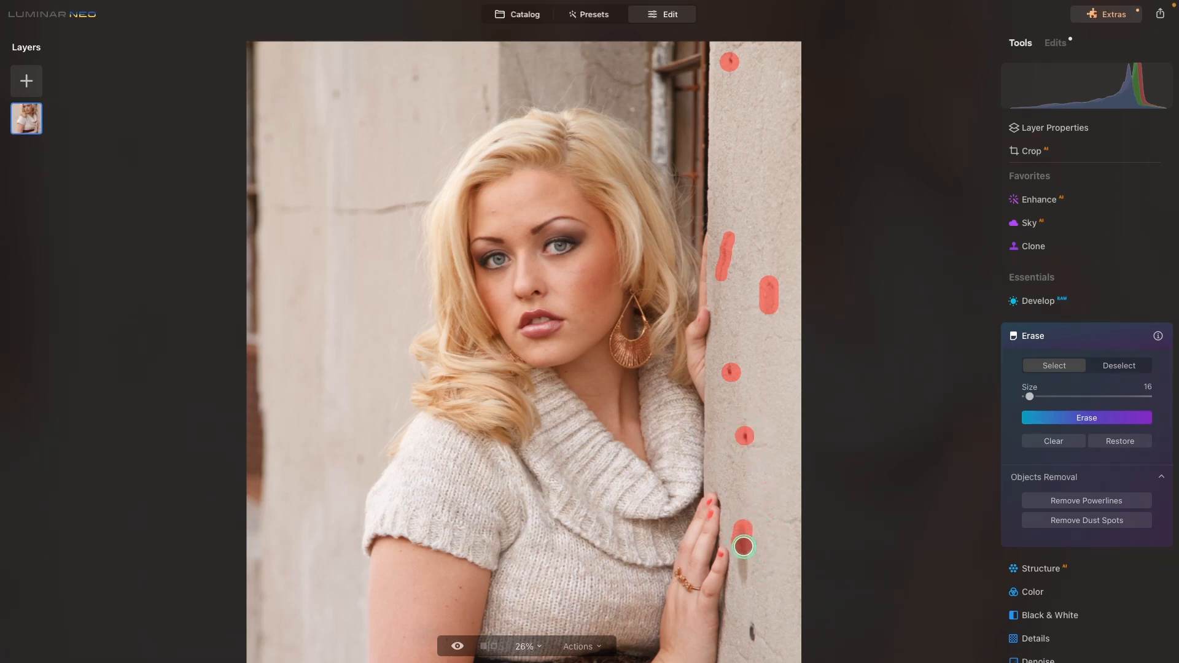
left_click_drag(745, 579, 745, 584)
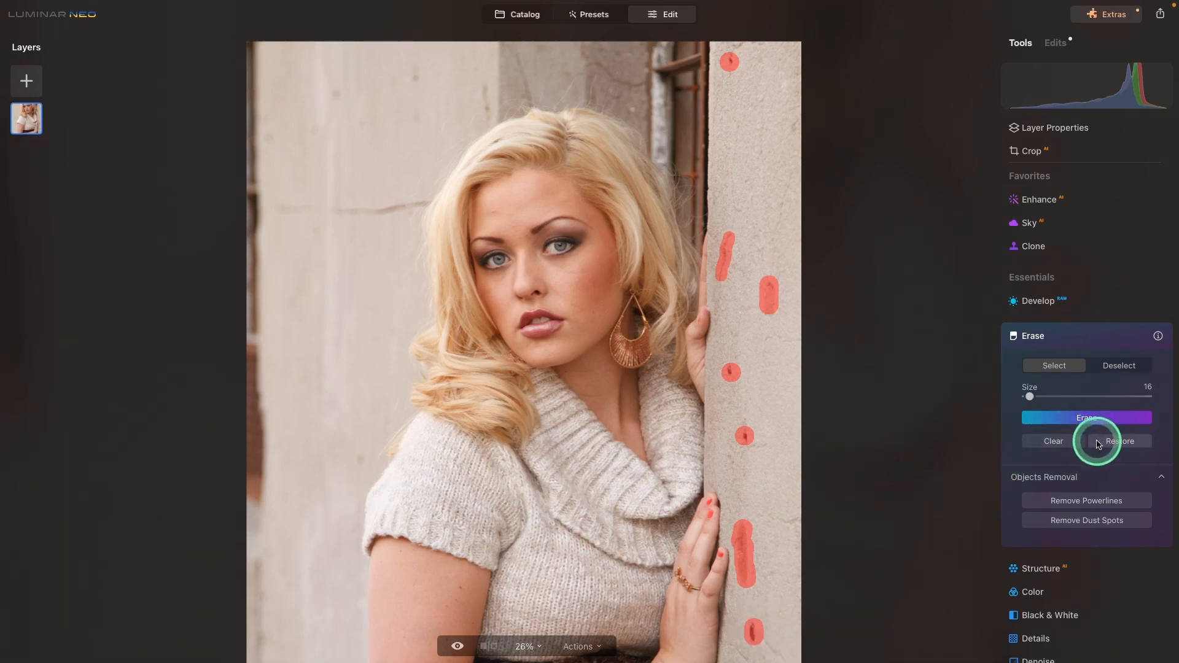
left_click(1069, 422)
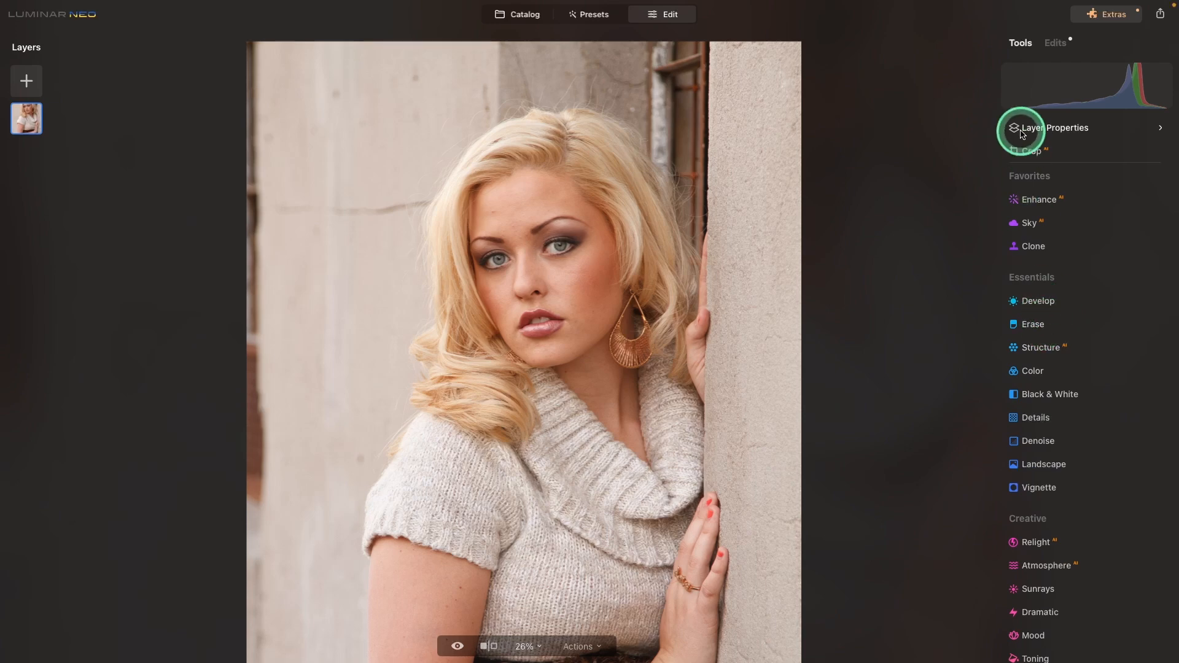
- Compare the wall before and after the Erase edit by toggling that edit's visibility
left_click(1055, 44)
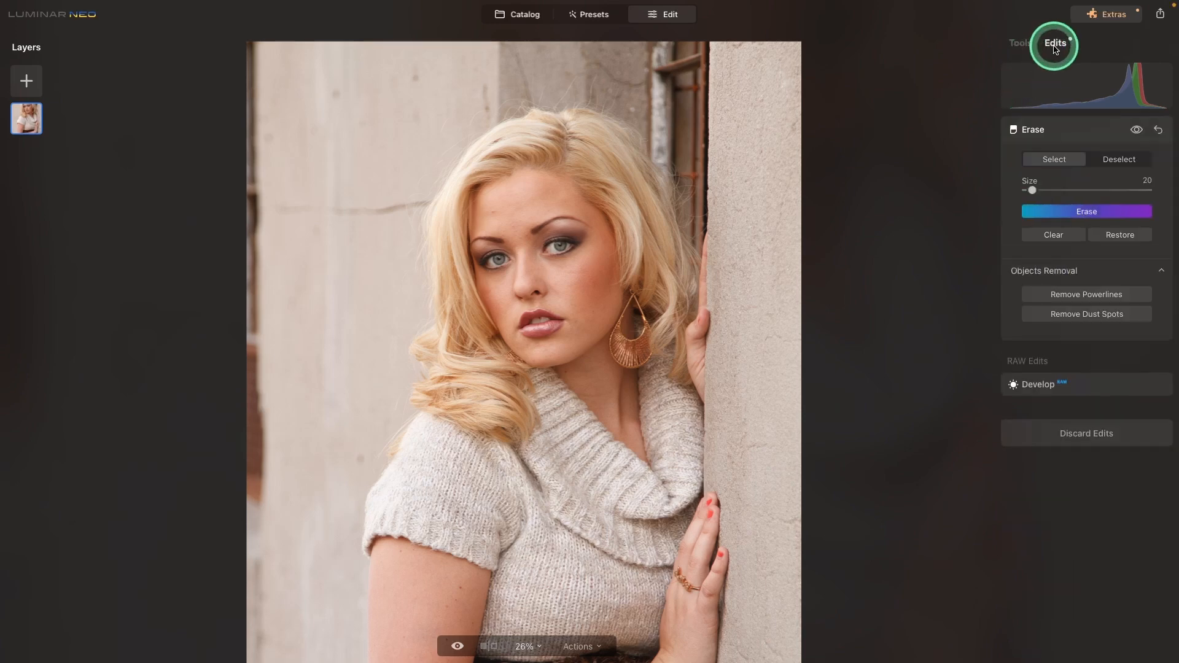
left_click(1069, 130)
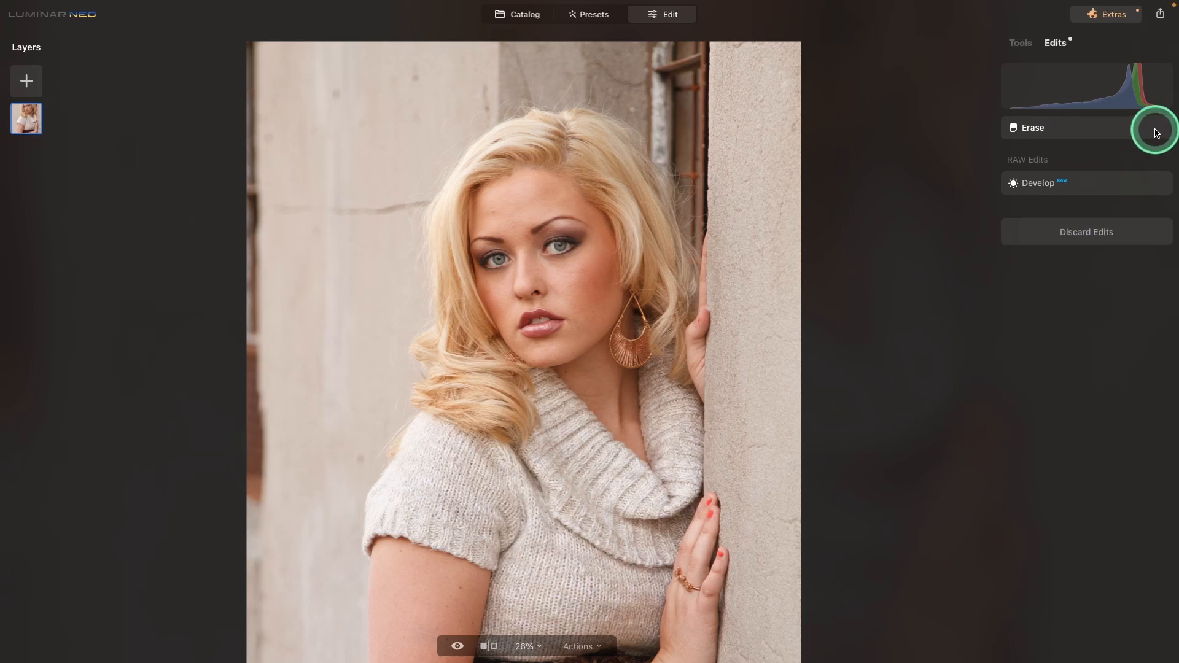
left_click(1099, 128)
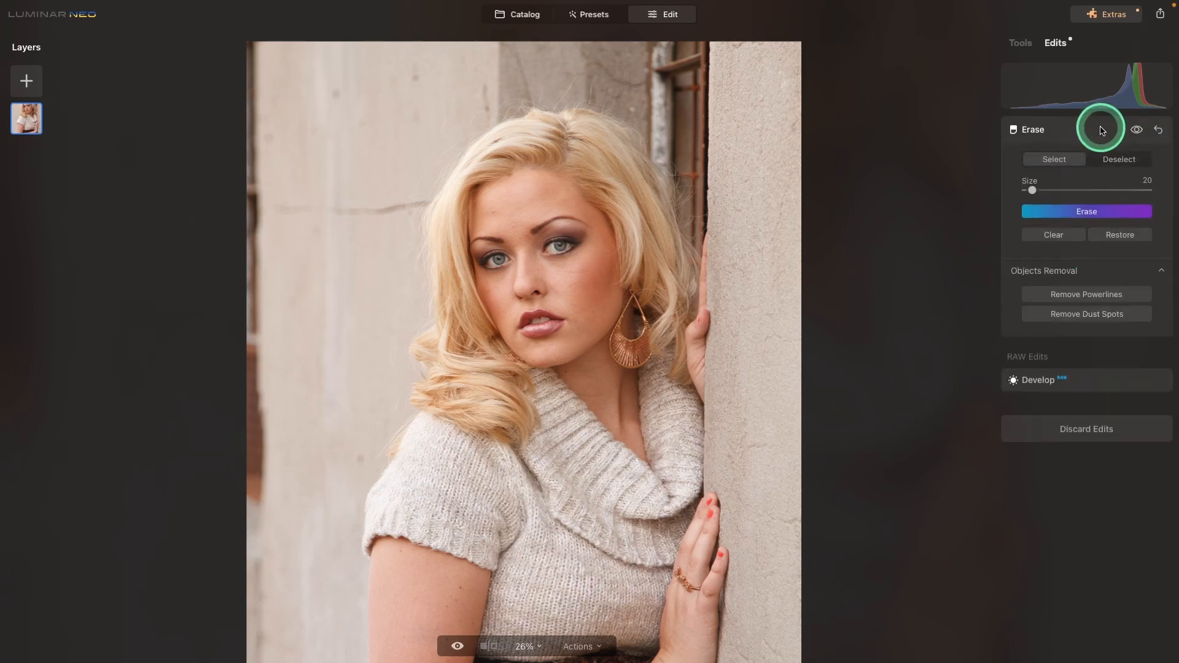
left_click(1135, 131)
left_click(1136, 130)
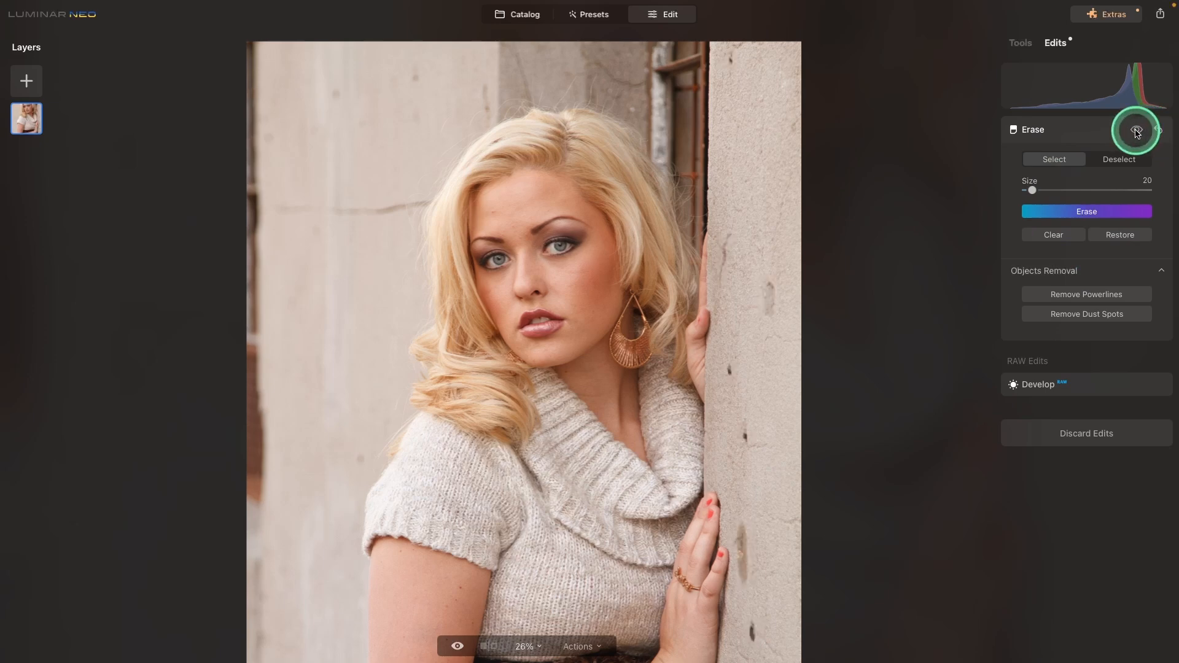
left_click(1136, 130)
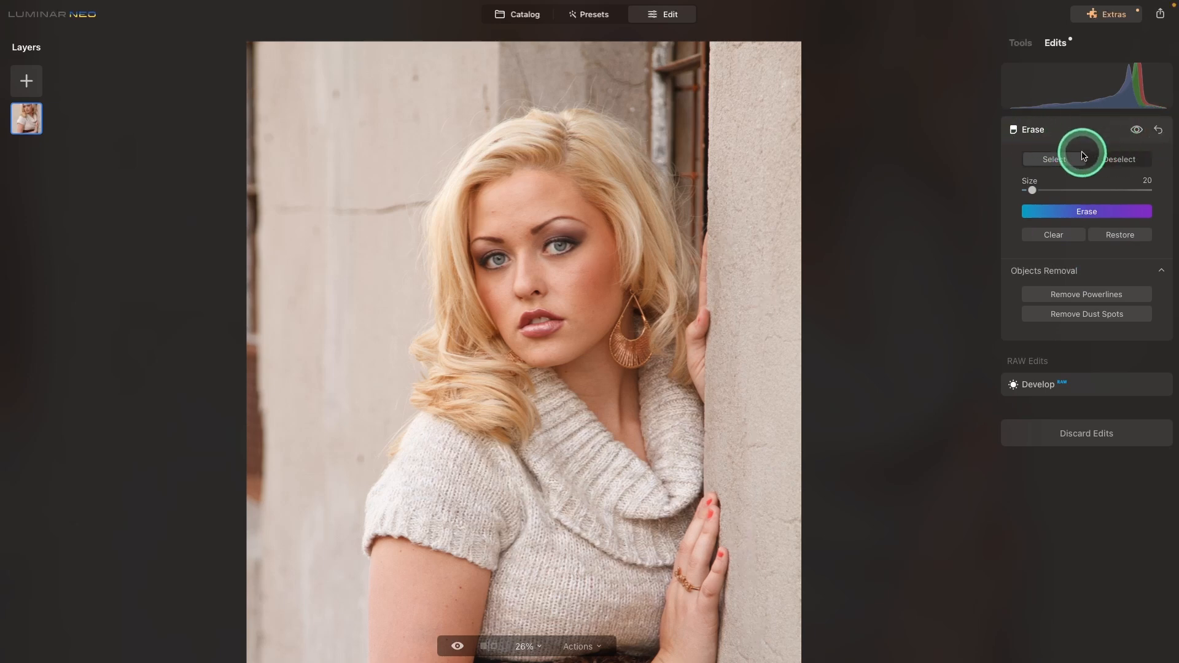
left_click(1074, 129)
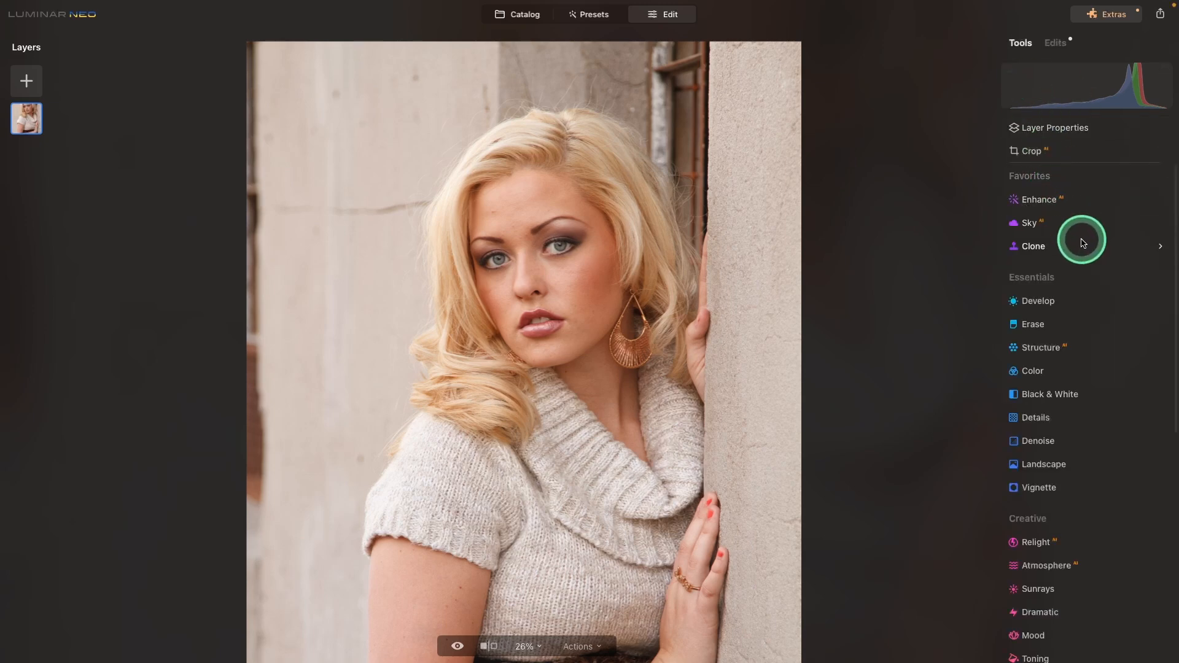
- Erase the horizontal crack in the wall behind the woman's hair, using a brush size of 14
left_click(1043, 320)
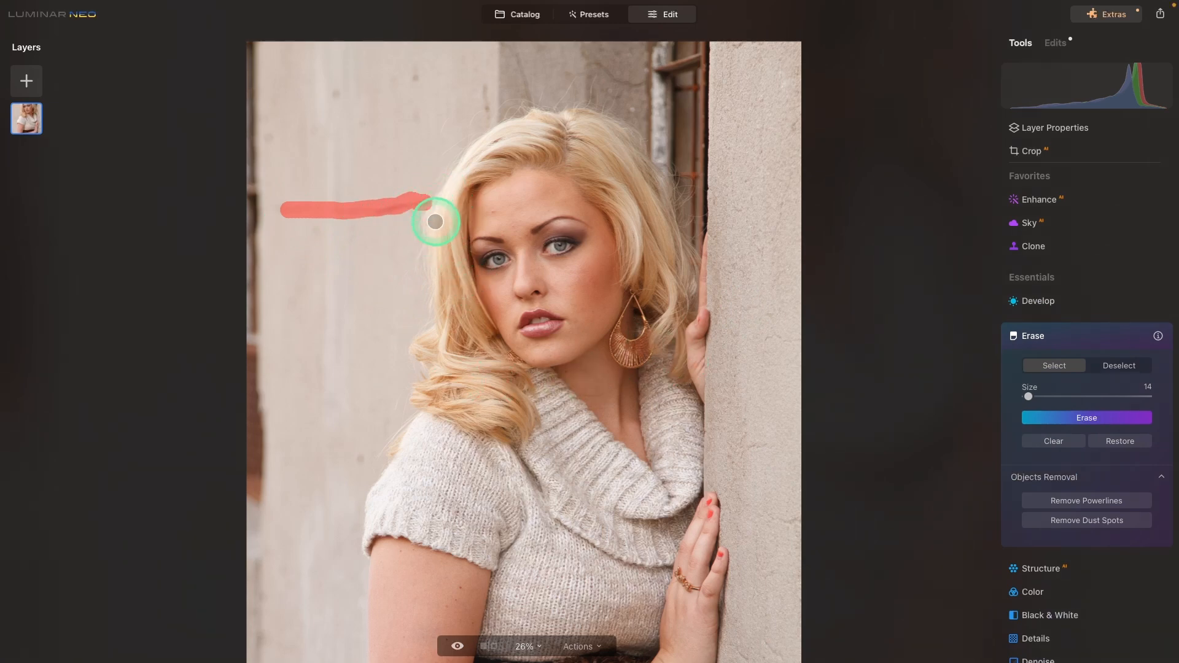
left_click(1098, 421)
scroll(588, 273, "up", 2)
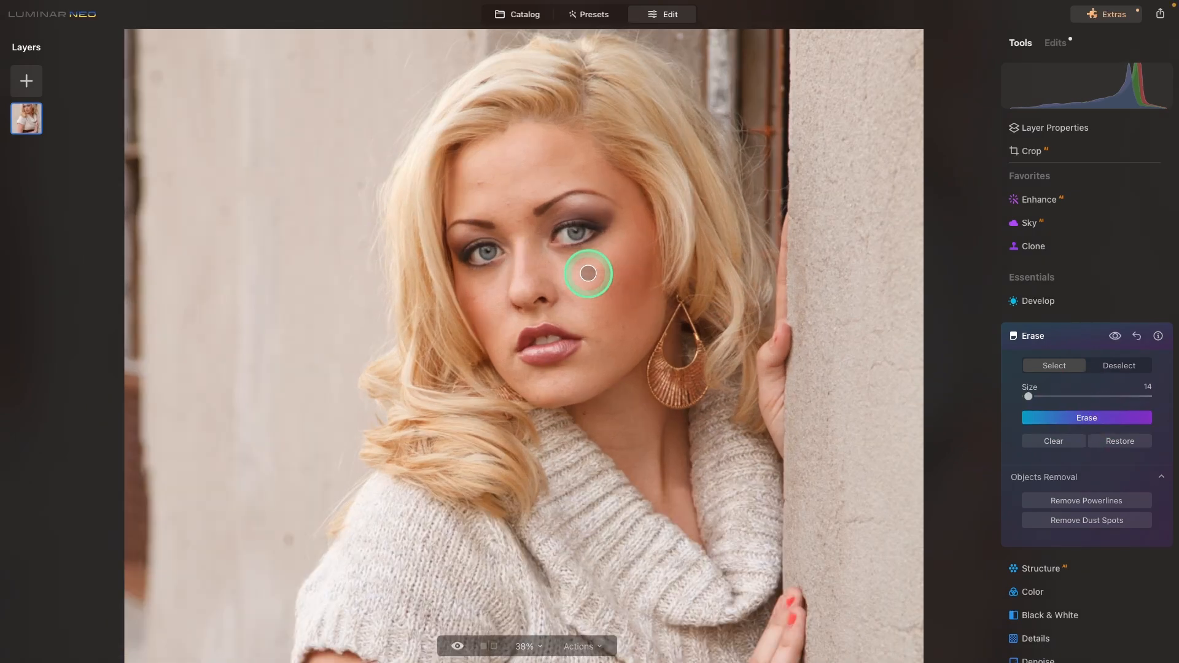
scroll(588, 273, "up", 1)
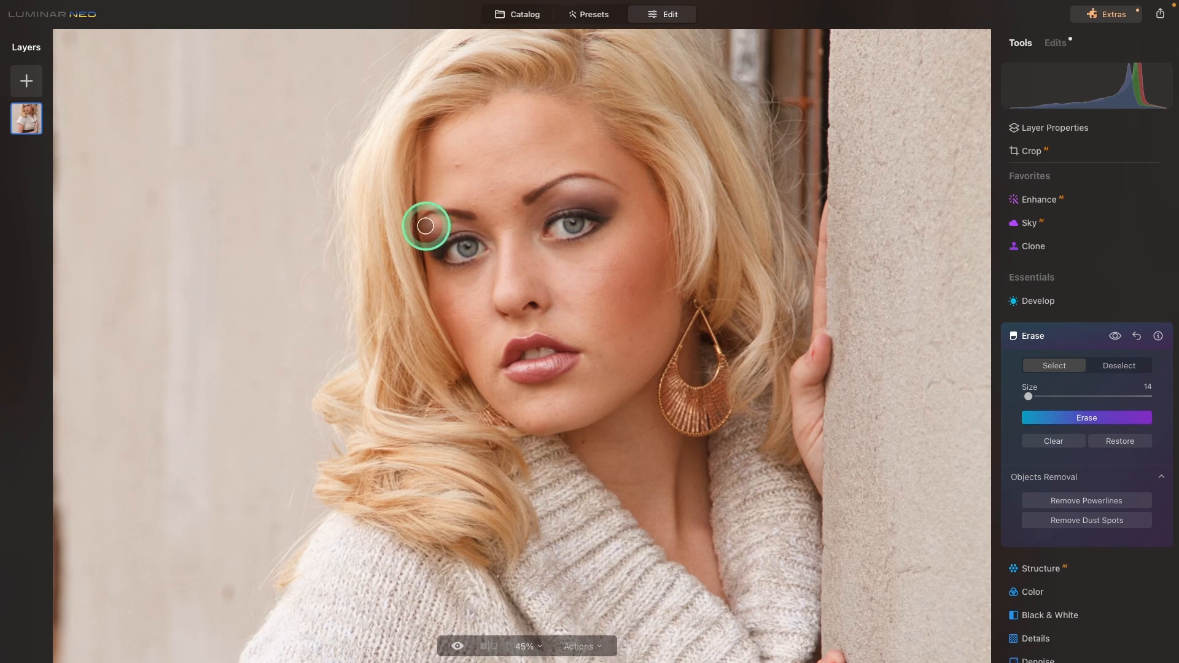
- Erase the small mark on the wall beside the woman's hair with the Erase tool, keeping brush size 14
left_click(314, 168)
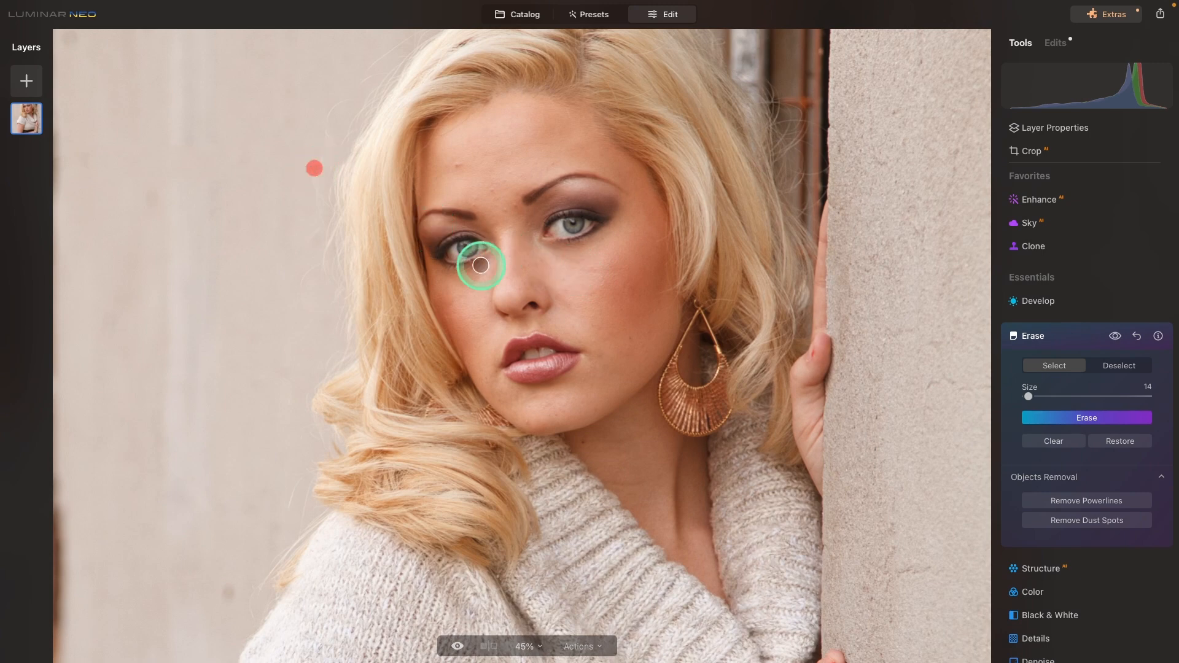
left_click(1050, 417)
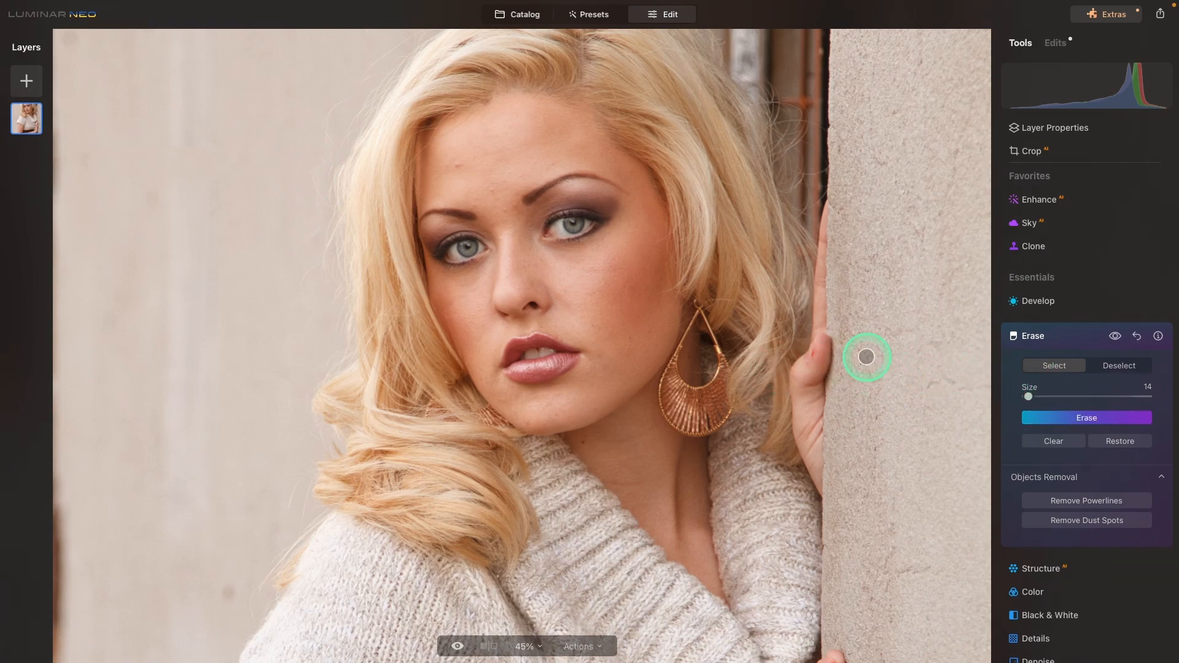
left_click(1070, 339)
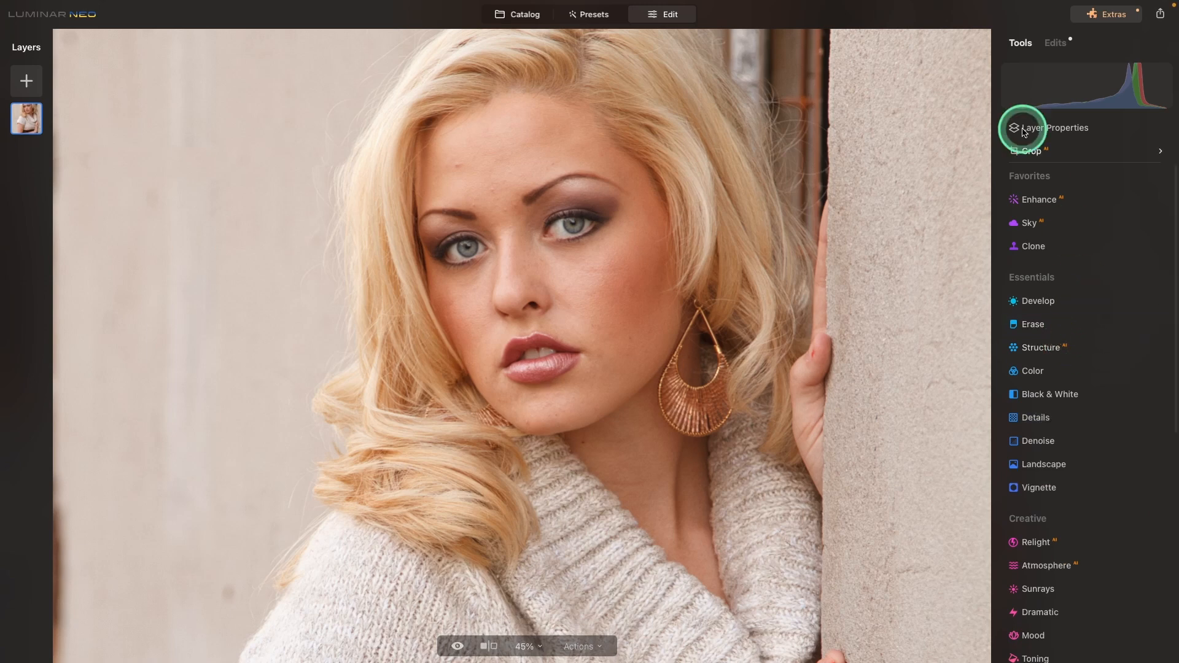
- Review the list of applied edits, including the separate Erase entries
left_click(1056, 44)
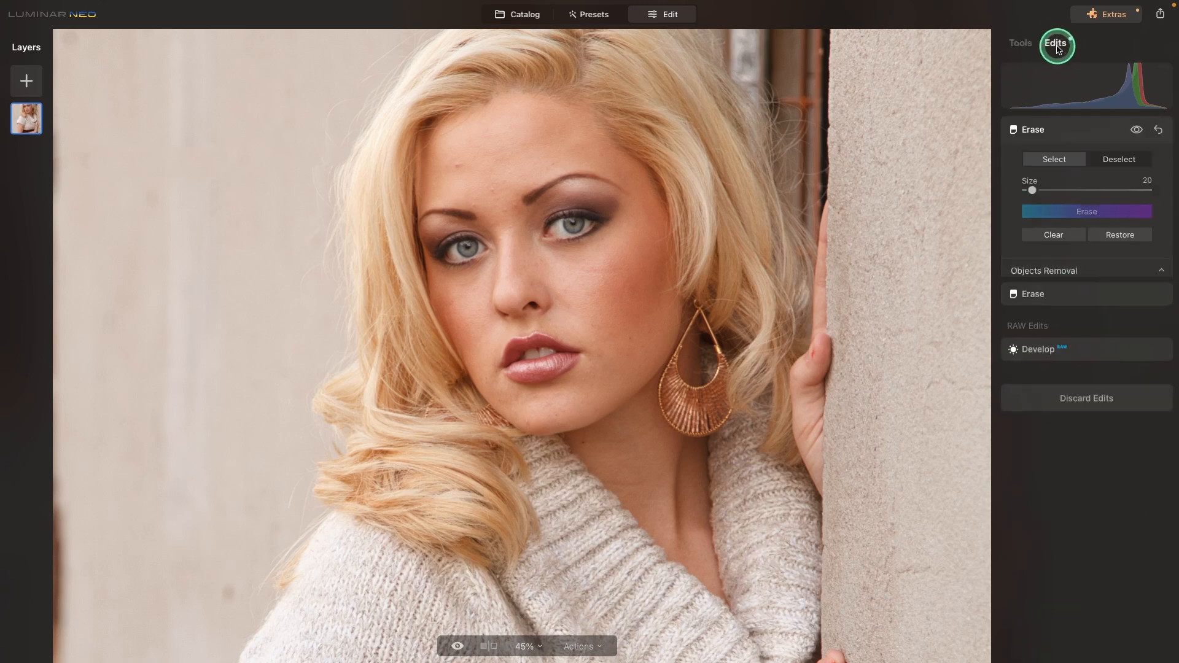
left_click(1067, 129)
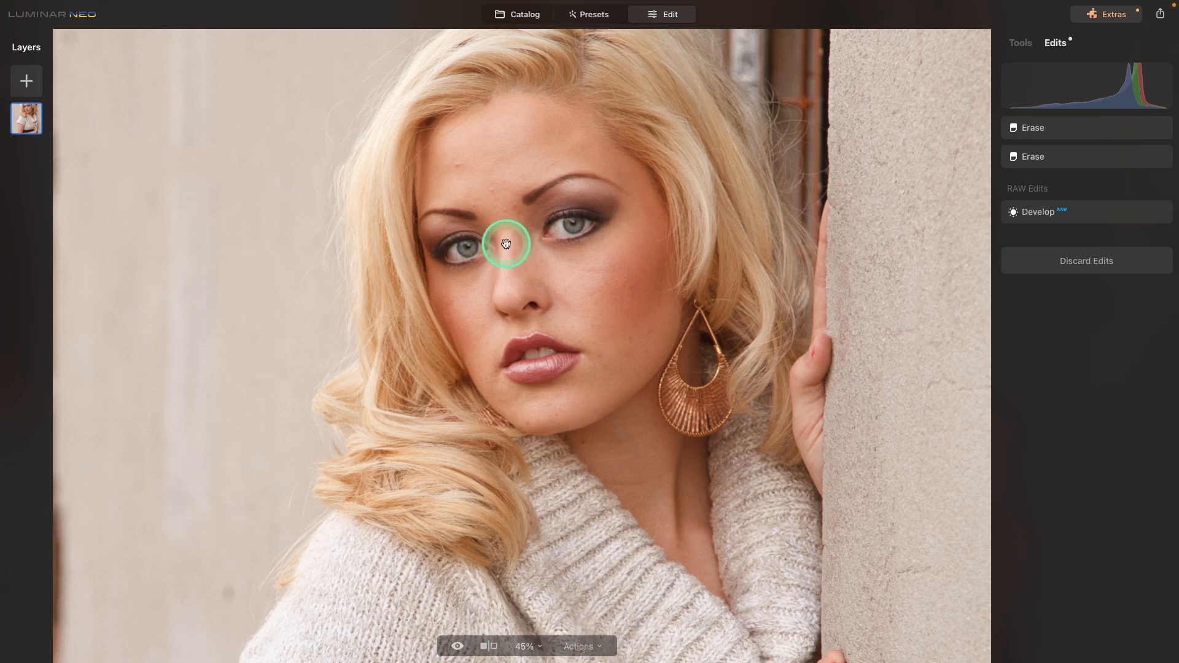
scroll(265, 203, "down", 3)
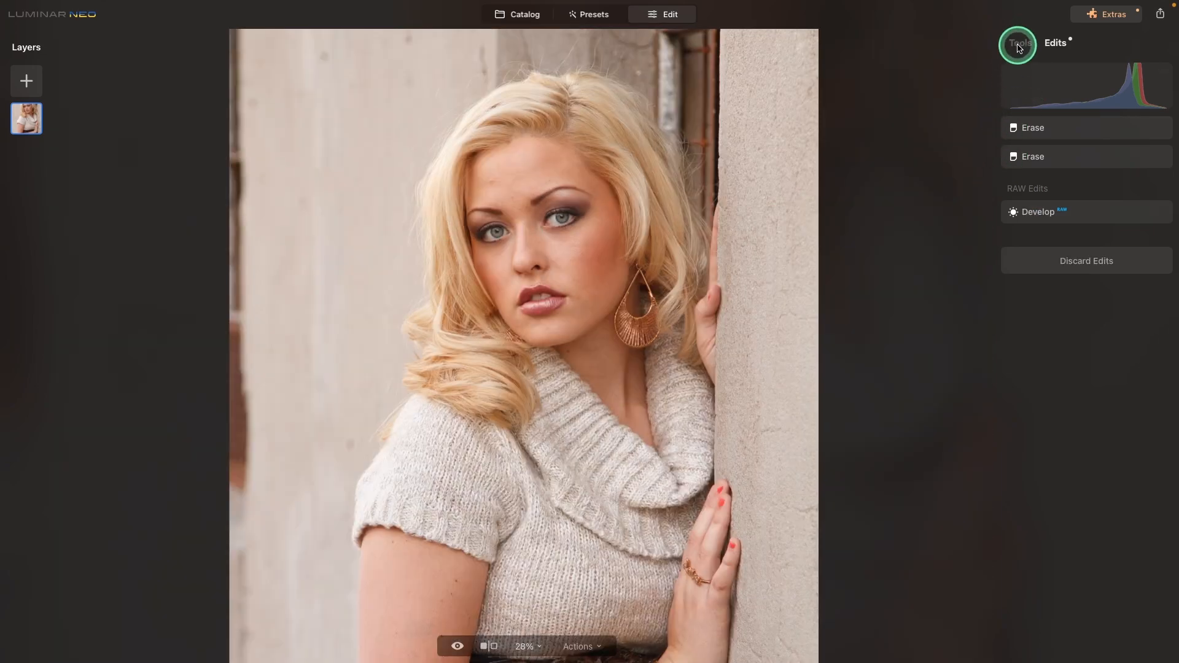
left_click(1019, 44)
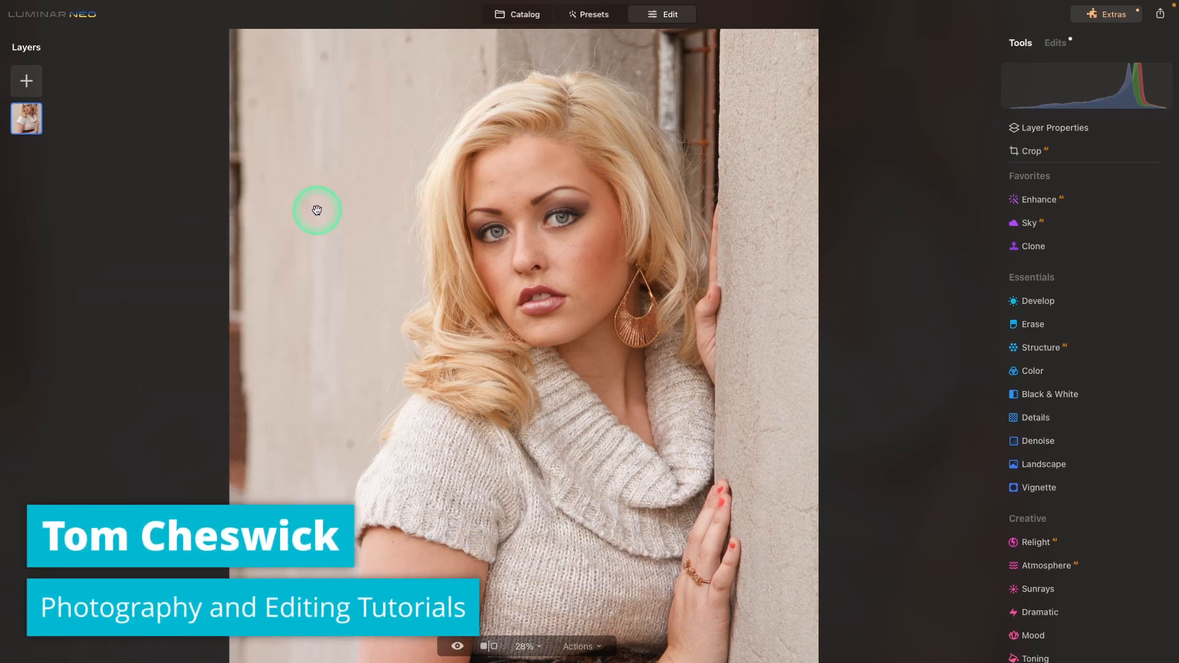
- Try to erase the dark brick strip along the photo's edge with the Erase tool, brush size 20
left_click(1027, 324)
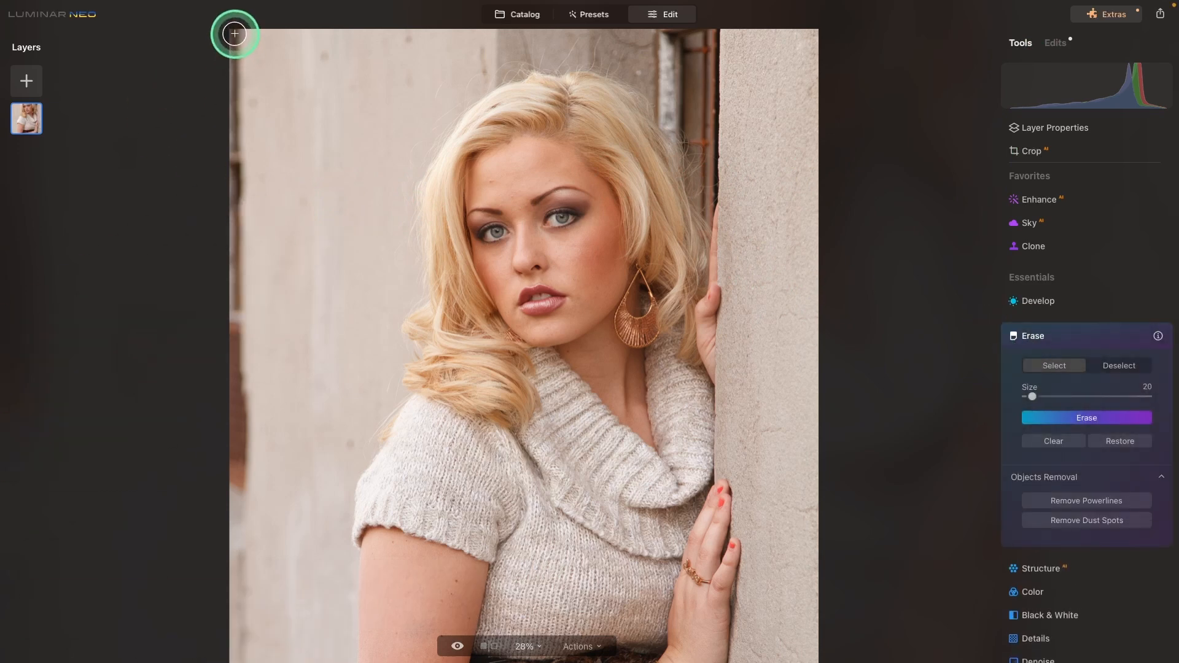
left_click_drag(235, 32, 233, 71)
left_click_drag(238, 177, 239, 397)
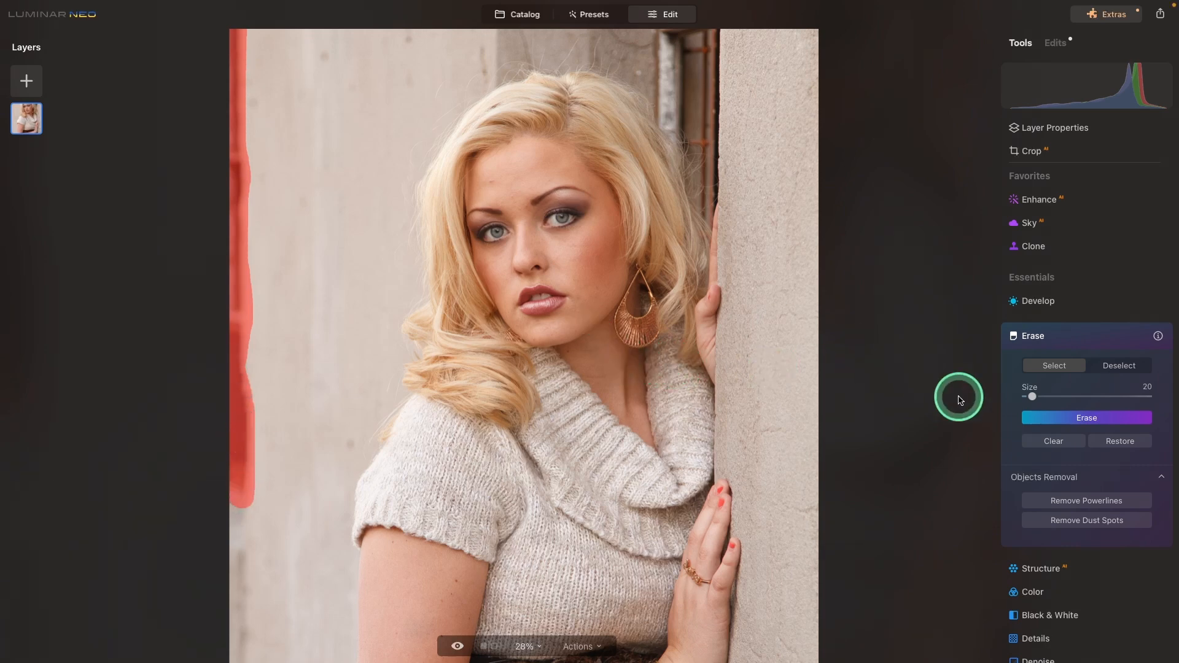
left_click(1054, 423)
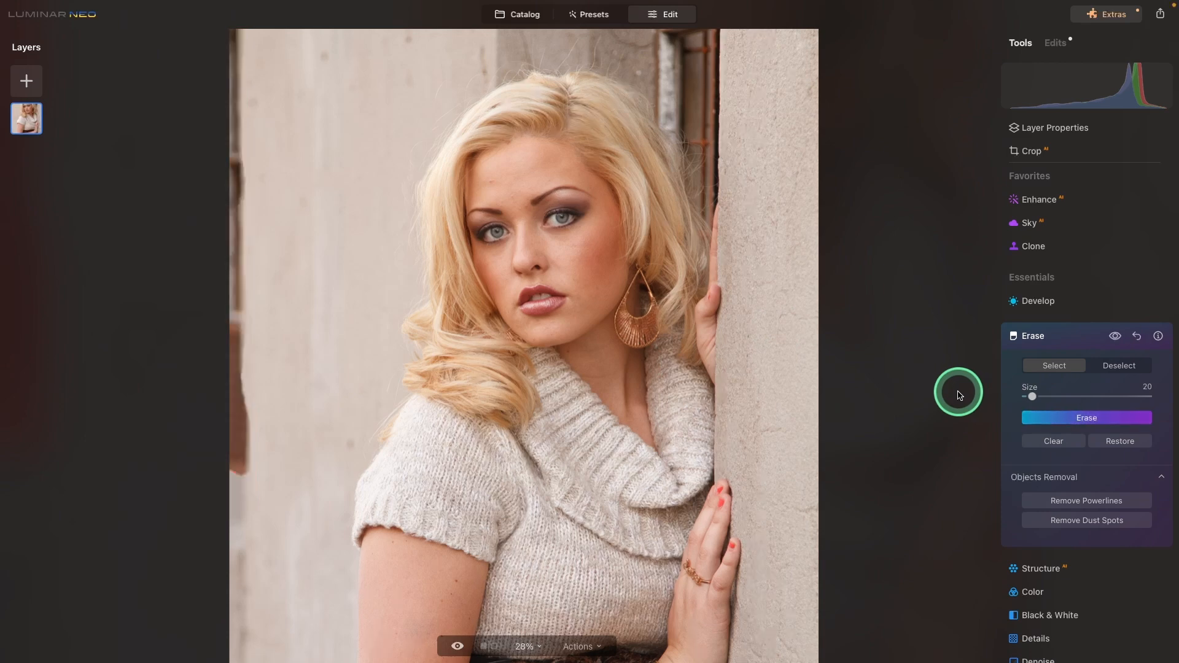
- Retry erasing the dark brick strip along the photo's edge with a brush size of 50, and reset the Erase tool
key("]")
key("]")
key("]")
key("]")
key("]")
key("]")
key("]")
key("]")
key("]")
key("]")
key("]")
key("]")
key("]")
key("]")
key("]")
key("]")
key("]")
key("]")
key("]")
key("]")
key("]")
key("]")
key("]")
key("]")
key("]")
key("]")
key("]")
key("]")
key("]")
key("]")
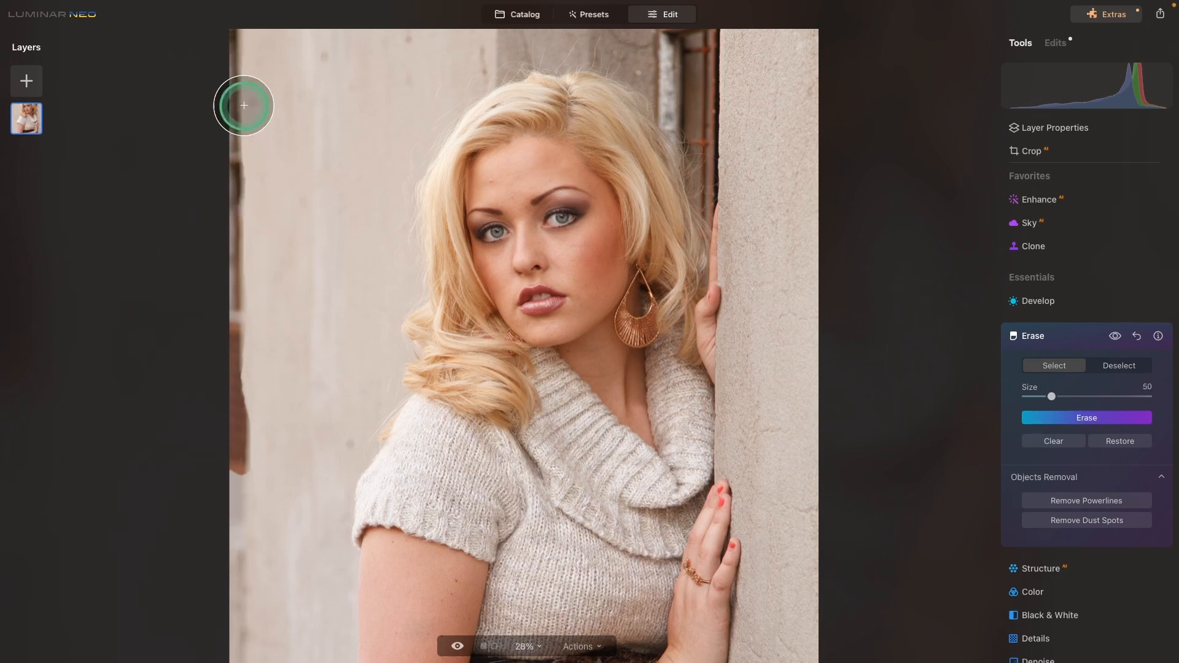
left_click(236, 33)
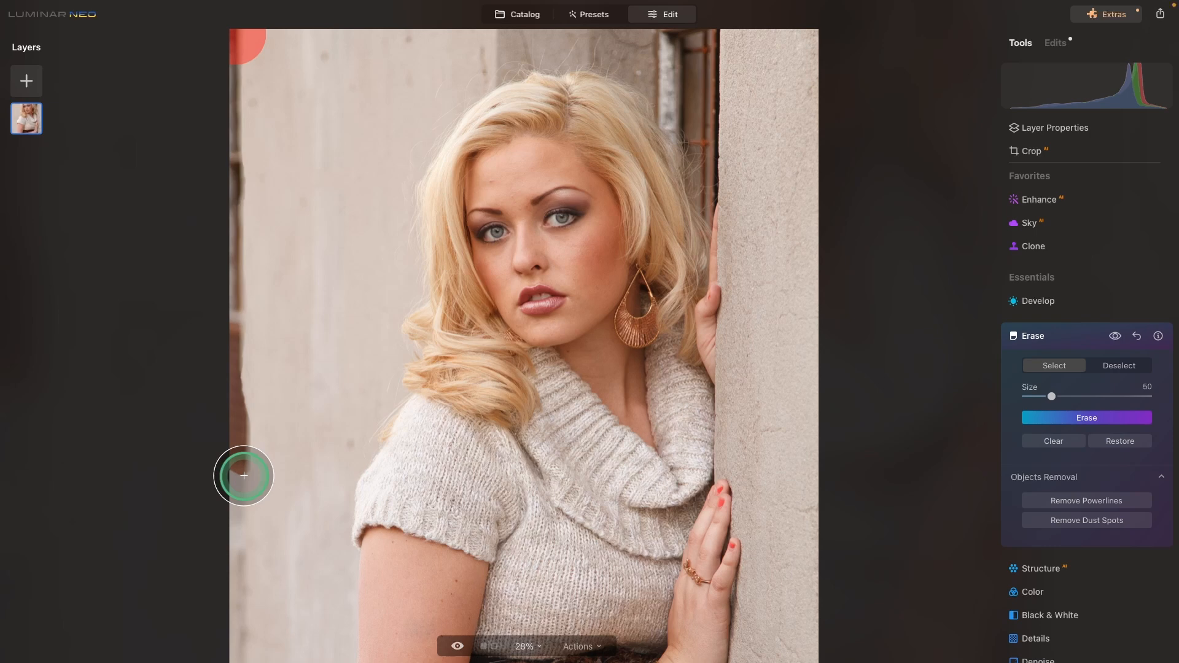
left_click(1040, 420)
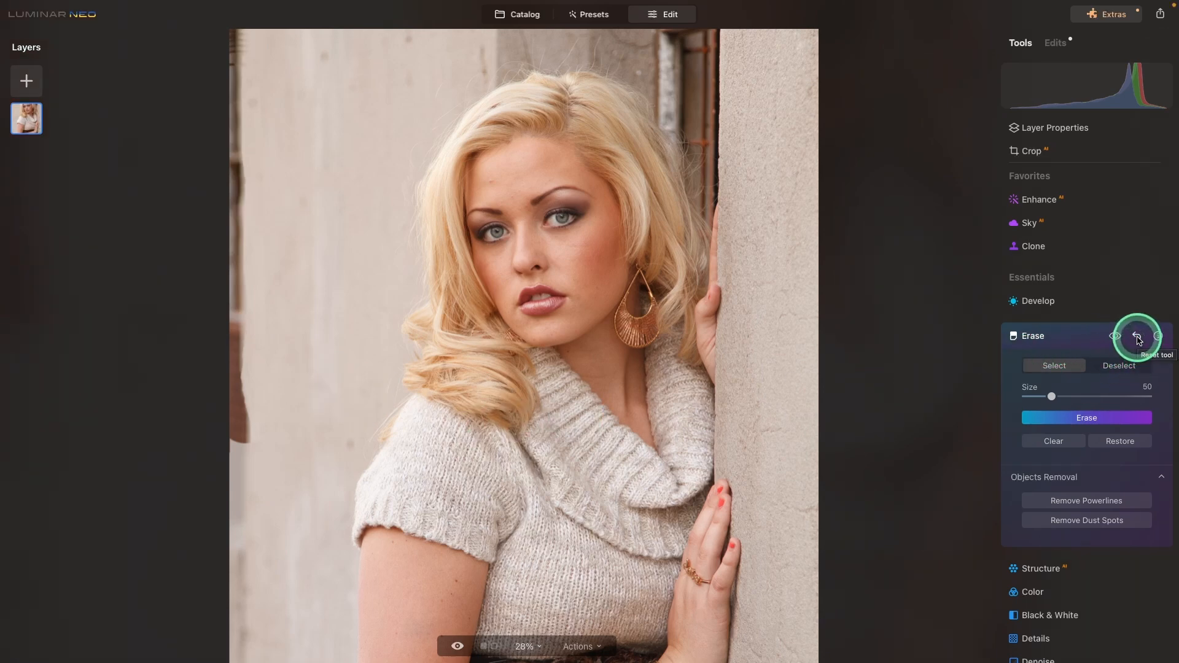
left_click(1137, 338)
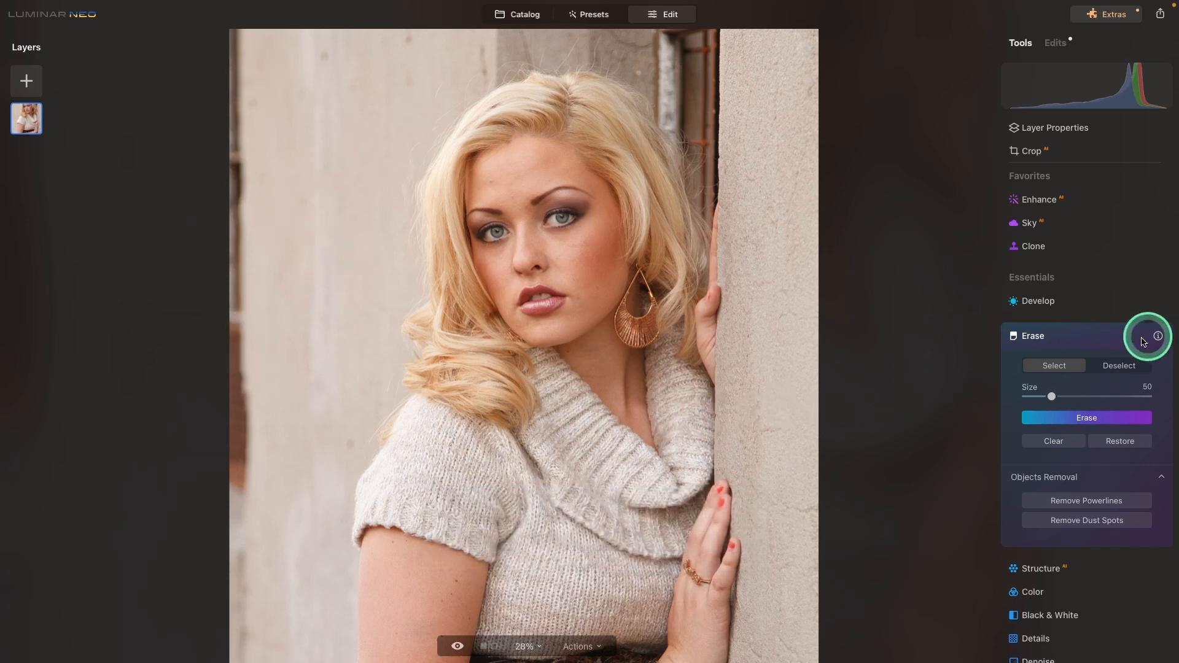
left_click(1093, 337)
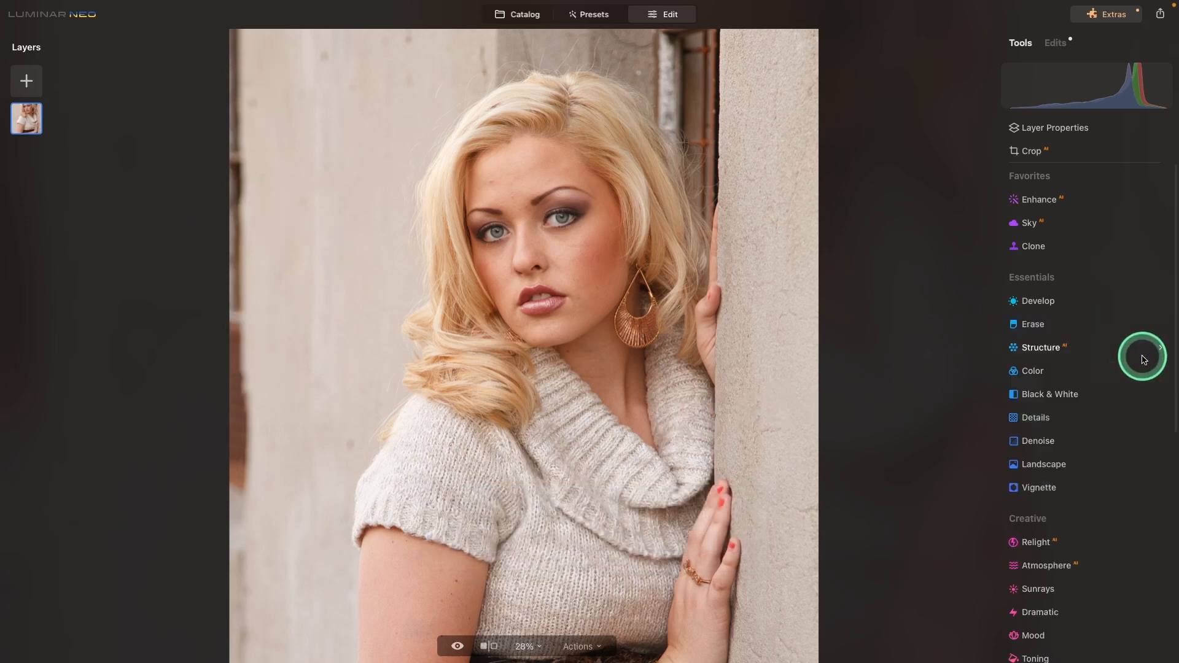
- Clone clean wall texture over the dark brick strip along the photo's edge, using size, softness and strength 100
left_click(1076, 251)
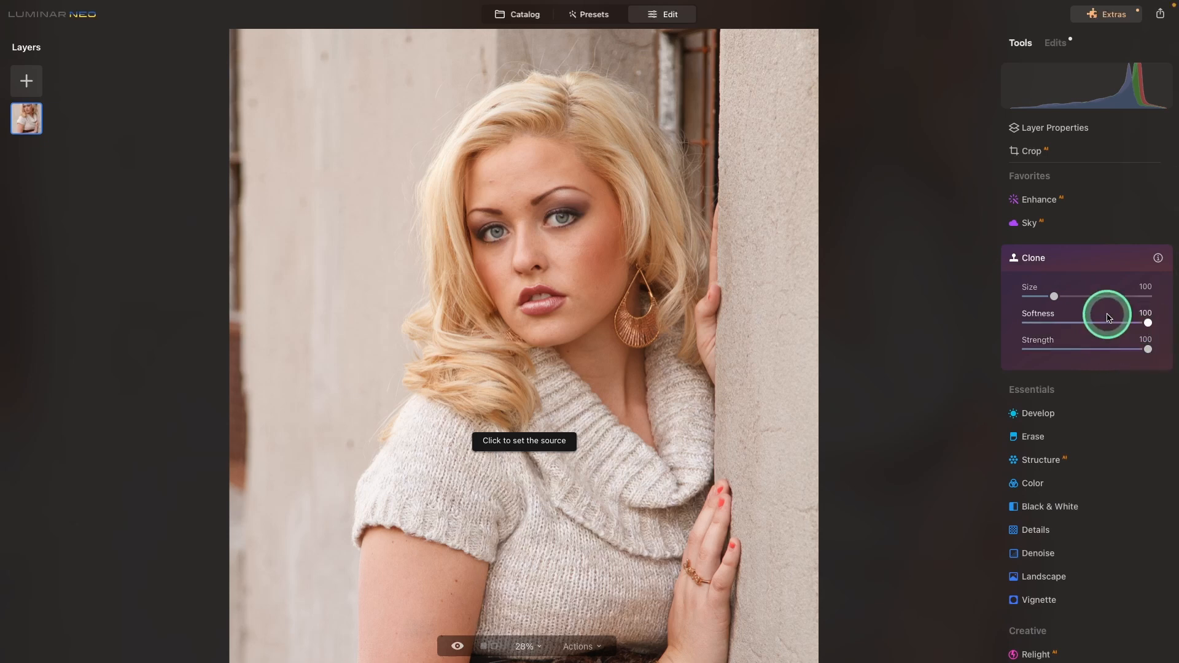
left_click(273, 500)
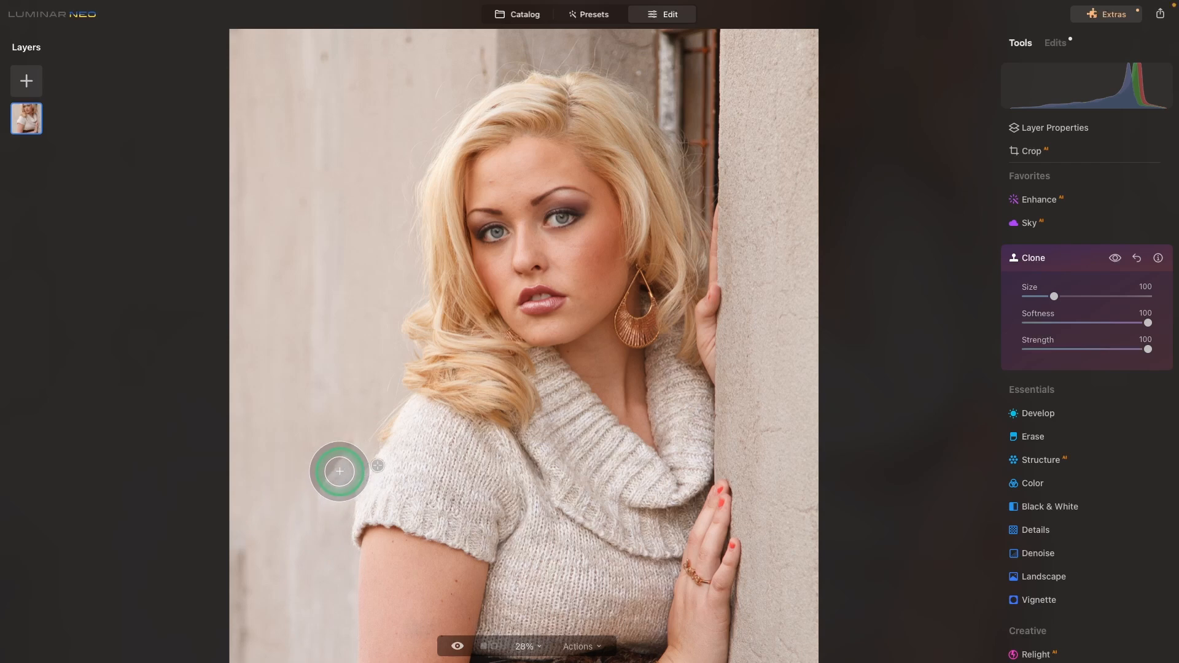
left_click(295, 477)
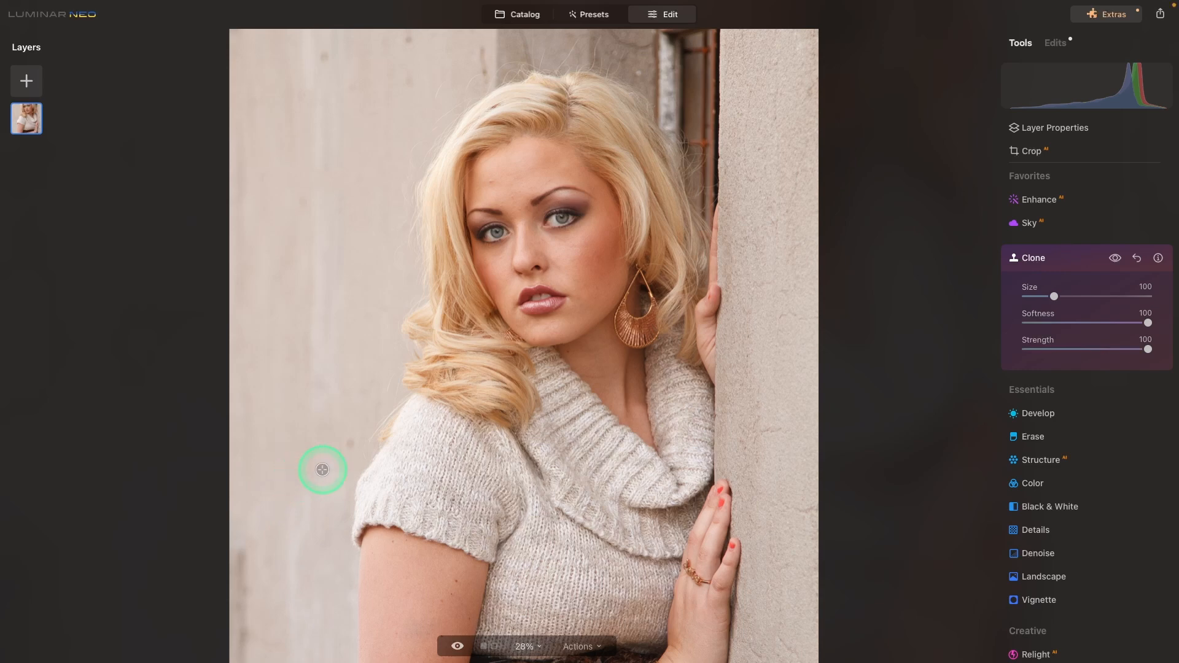
- Sample a new clone source on the wall beside the sleeve, and set the brush to softness 49 and size 34
left_click(328, 502, "alt")
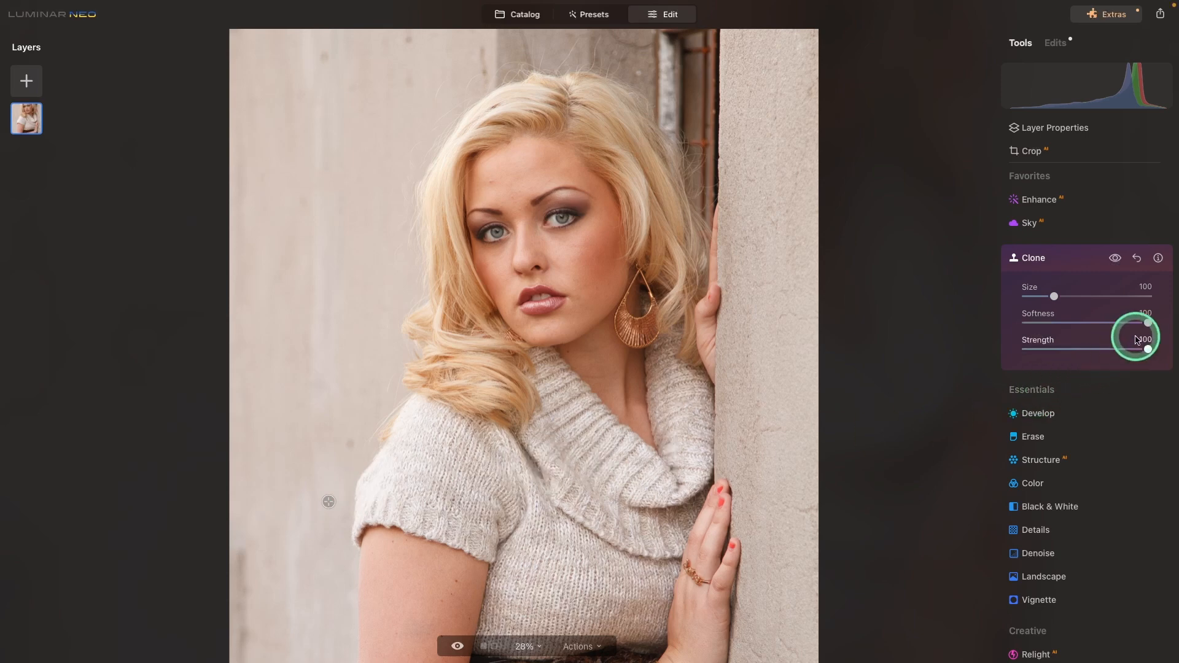
left_click_drag(1144, 322, 1083, 325)
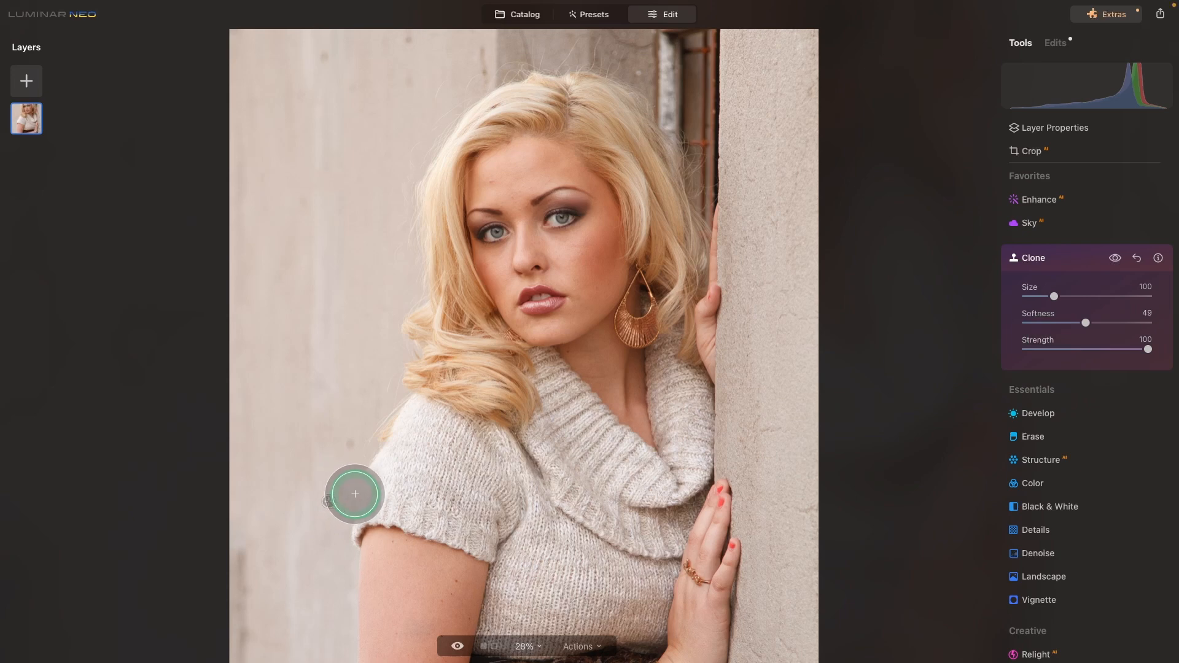
key("bracketleft")
key("bracketleft")
key("bracketleft")
key("bracketleft")
key("bracketleft")
key("bracketleft")
key("bracketleft")
key("bracketleft")
key("bracketleft")
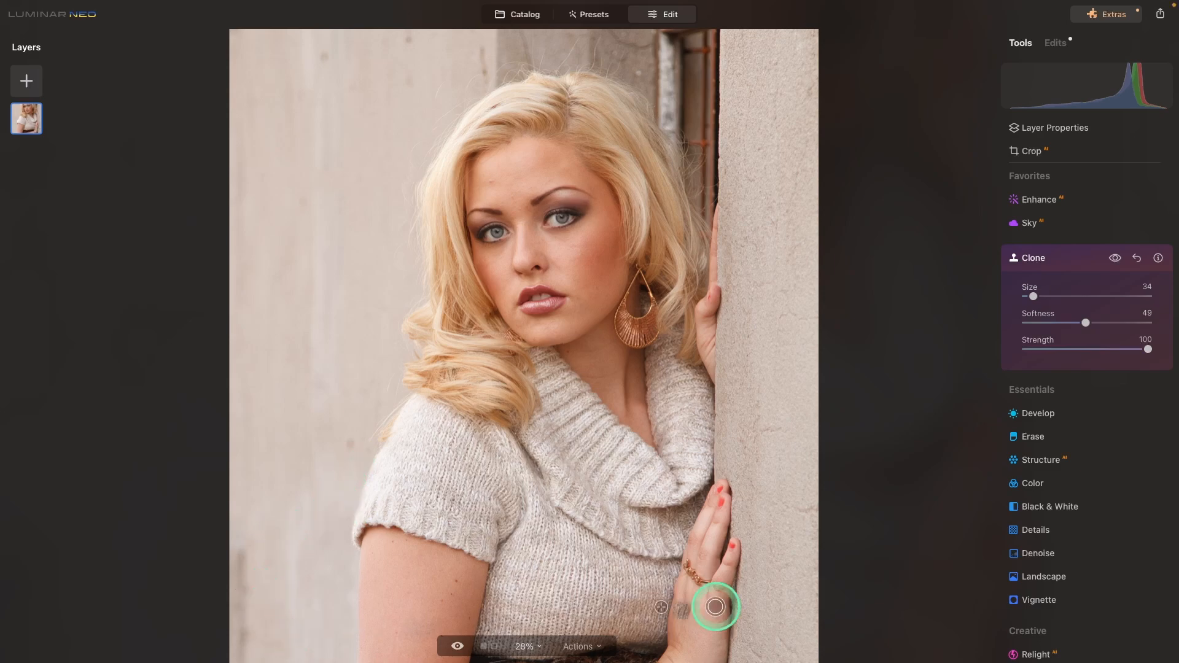
- Reset the Clone tool and sample clean wall beside the sleeve, with softness 31 and strength 50
scroll(527, 512, "up", 2)
scroll(525, 510, "up", 1)
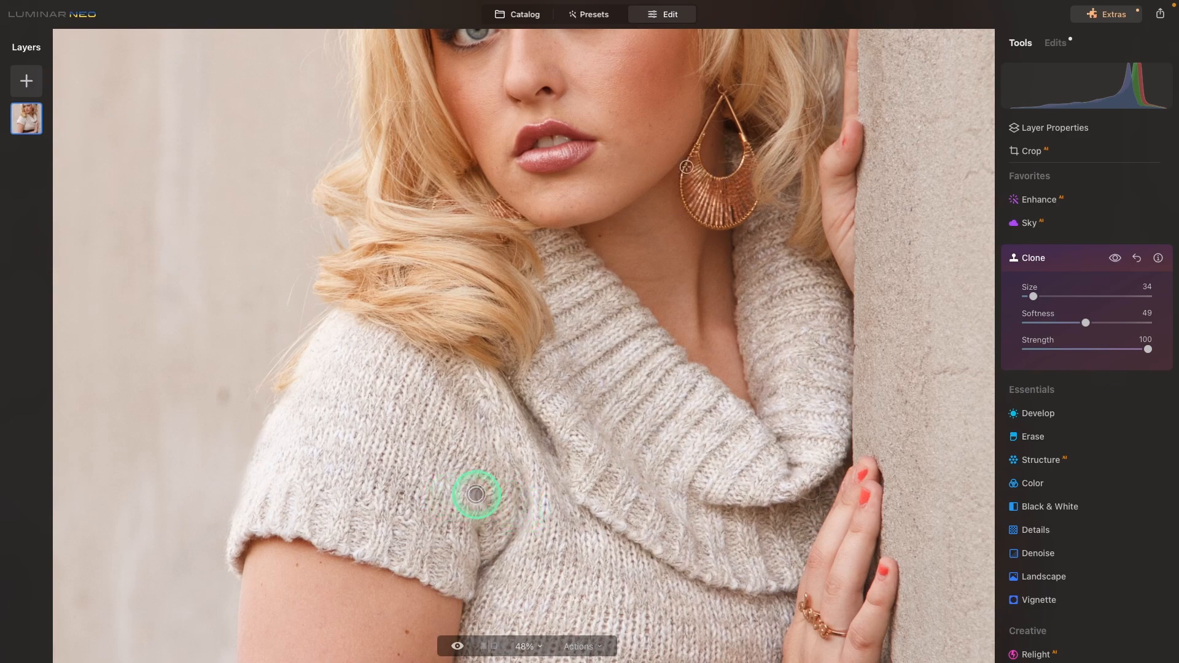
left_click(1132, 259)
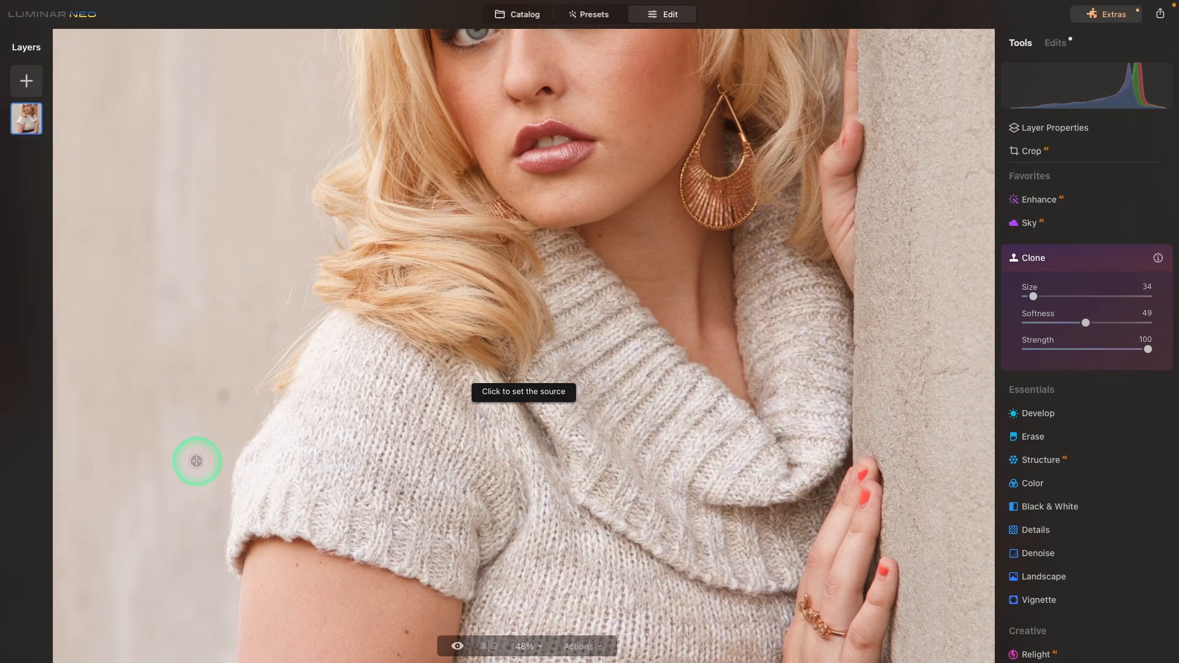
left_click_drag(1085, 323, 1063, 323)
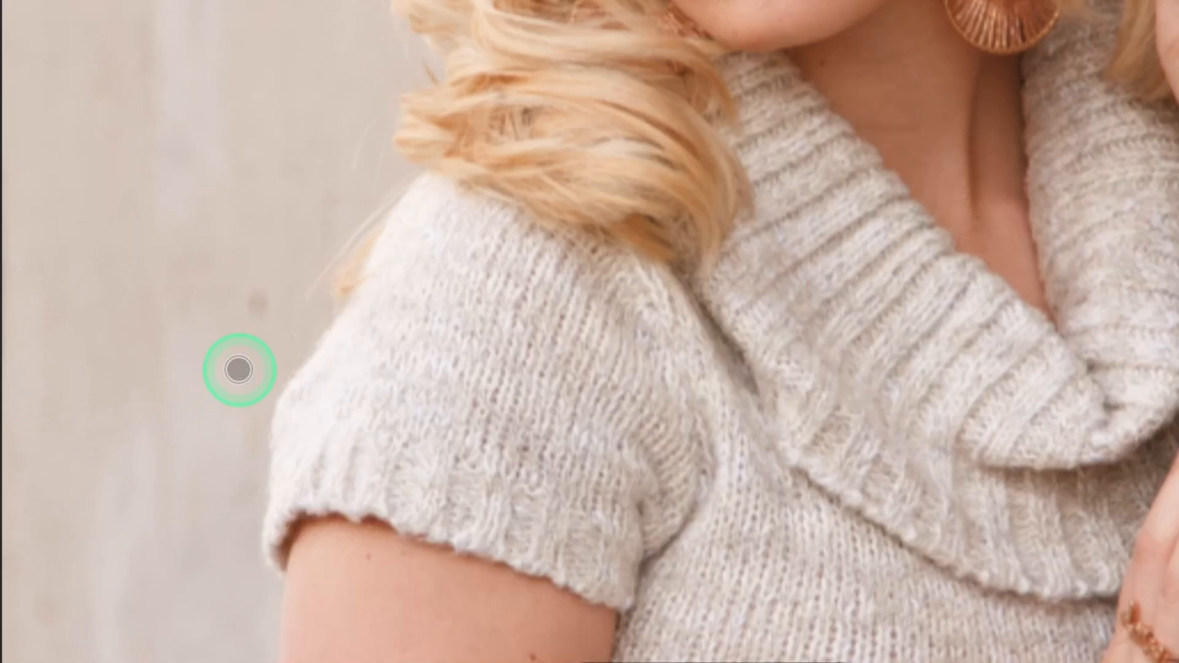
left_click(239, 369, "alt")
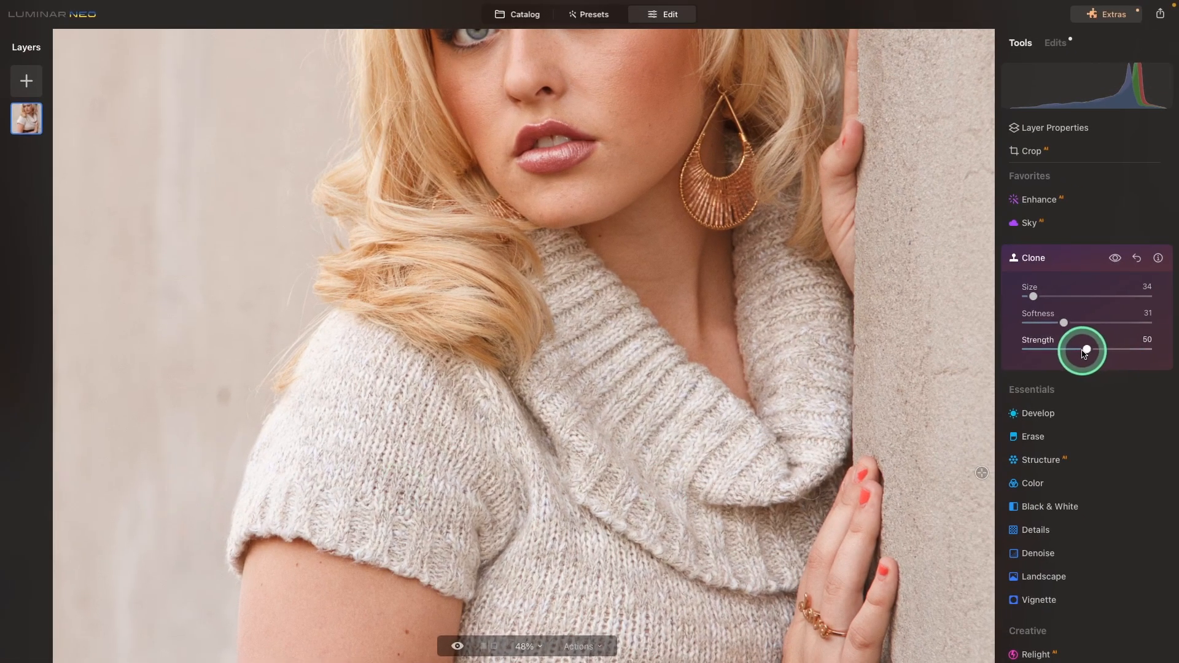
- Clone clean wall over the dark spot above the woman's shoulder sleeve, with softness set to 100
left_click_drag(1062, 322, 1163, 336)
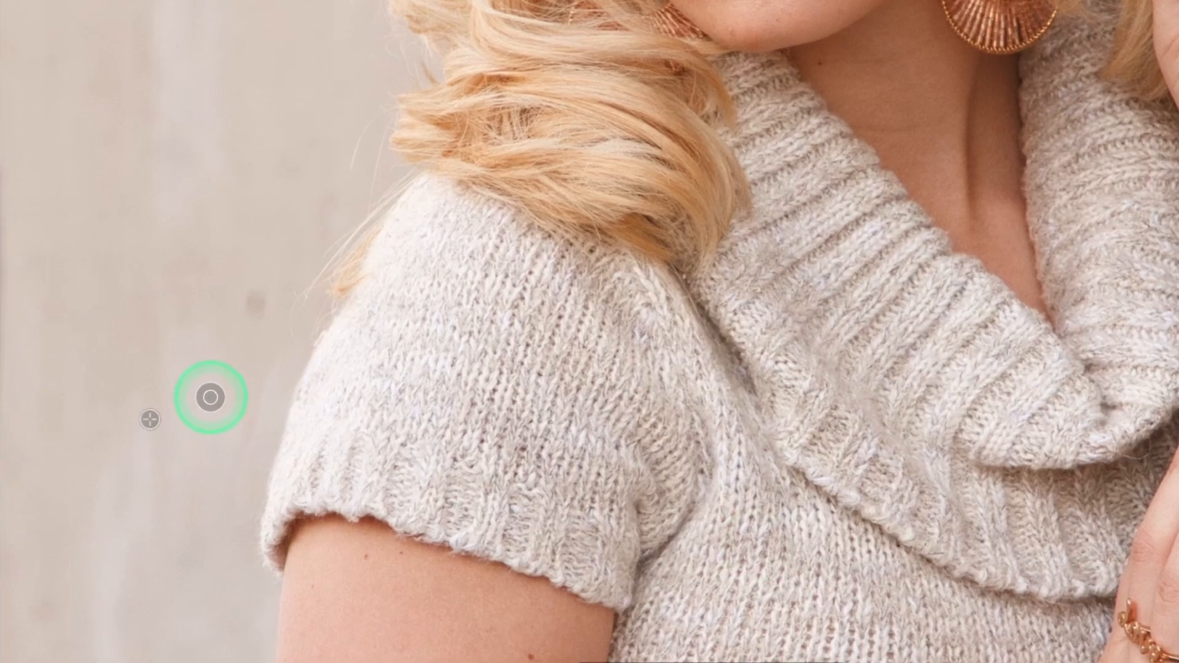
left_click(205, 391, "alt")
mouse_move(256, 362)
left_mouse_down()
mouse_move(236, 419)
mouse_move(262, 395)
mouse_move(234, 511)
mouse_move(262, 361)
left_mouse_up()
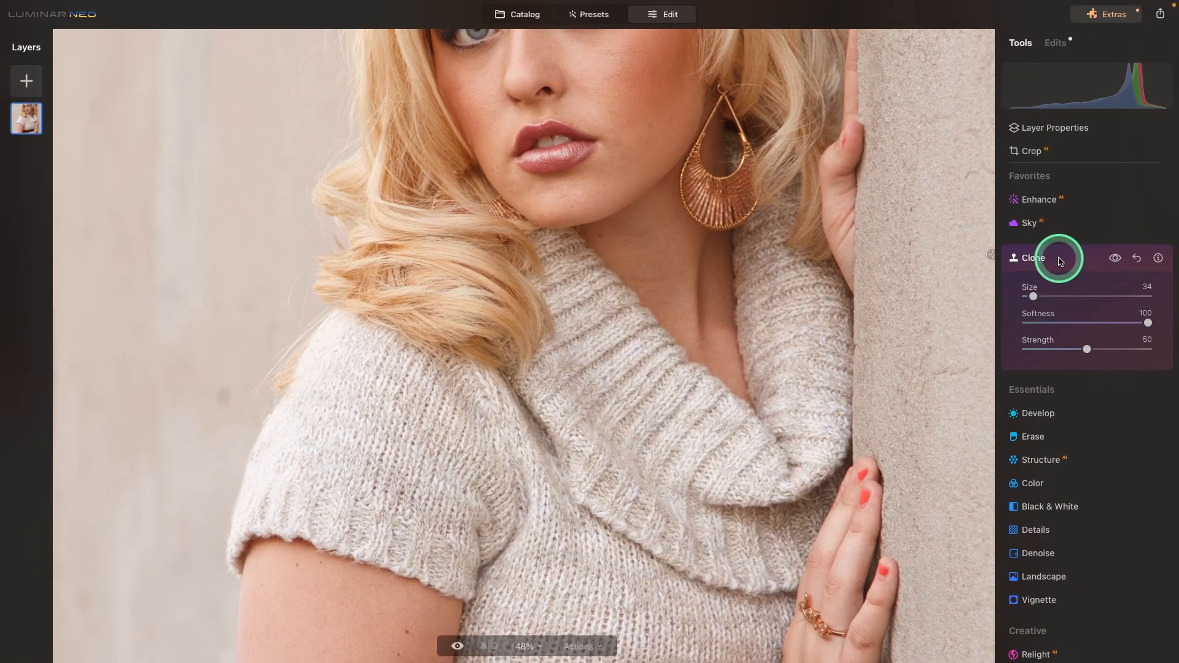
left_click(1060, 261)
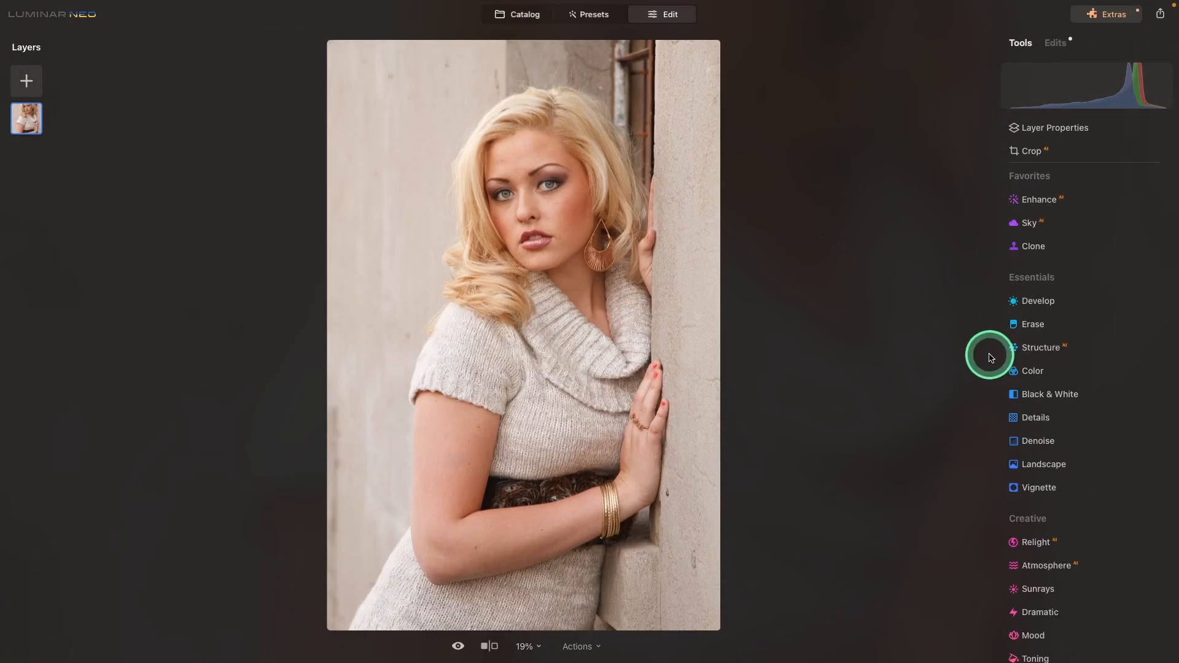
- Try to erase the dark mark on the wall beside the woman's wrist with brush size 14, and reset the Erase tool
left_click(1044, 325)
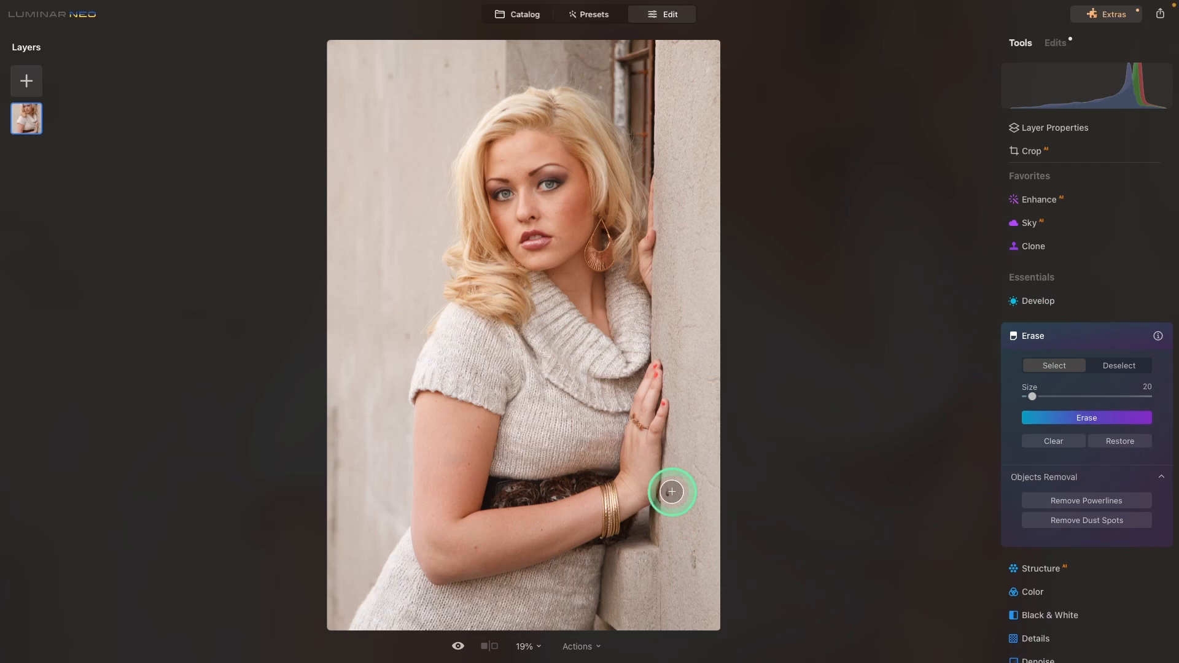
scroll(673, 497, "down", 3)
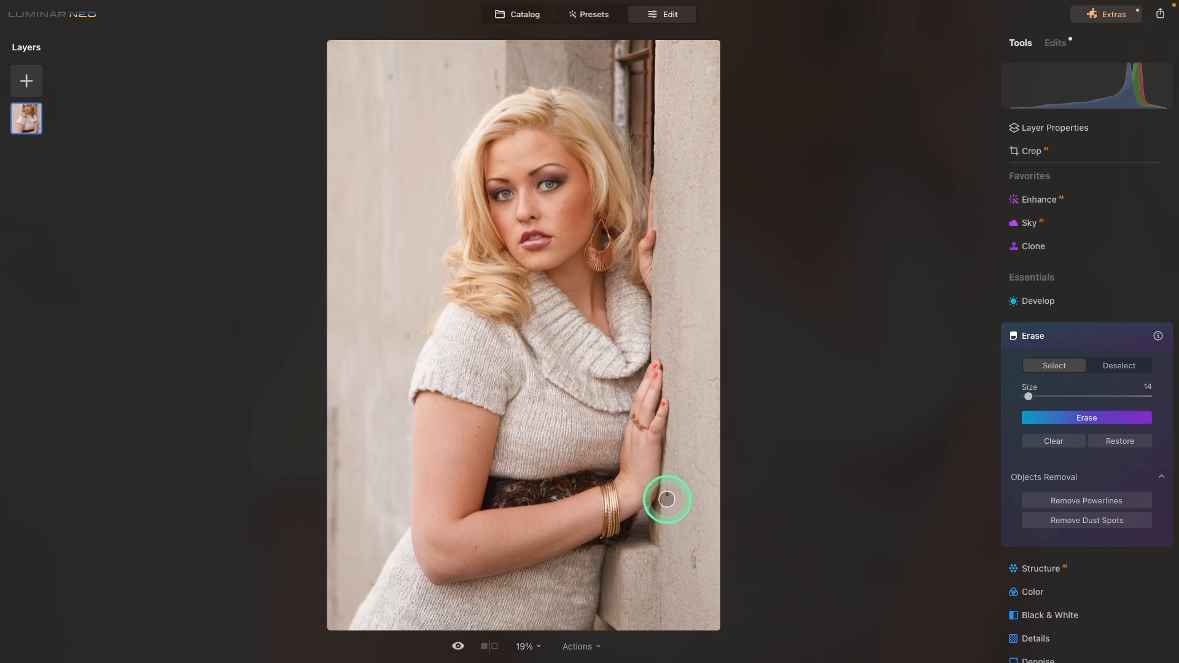
left_click(668, 493)
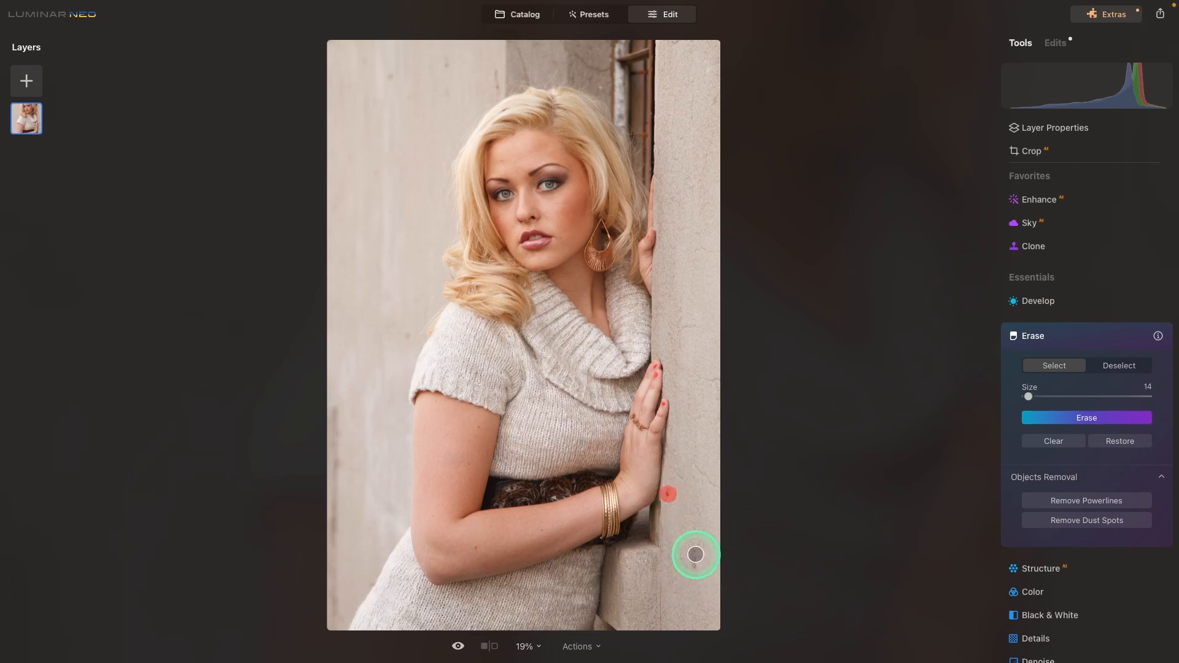
left_click(1072, 418)
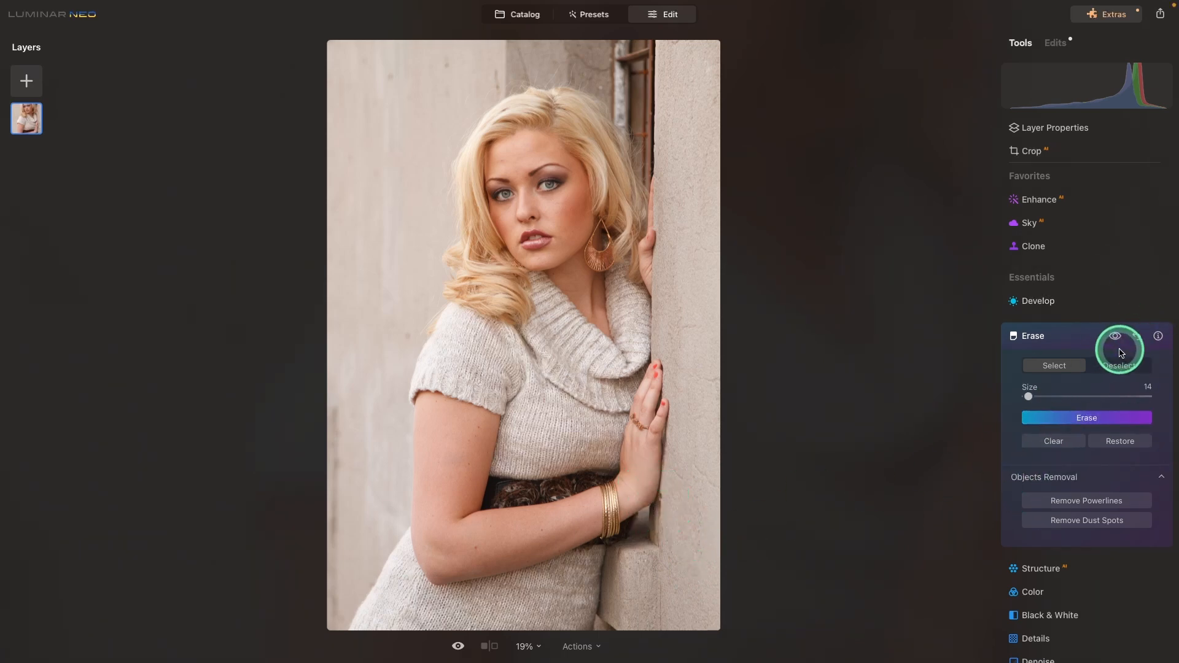
left_click(1136, 336)
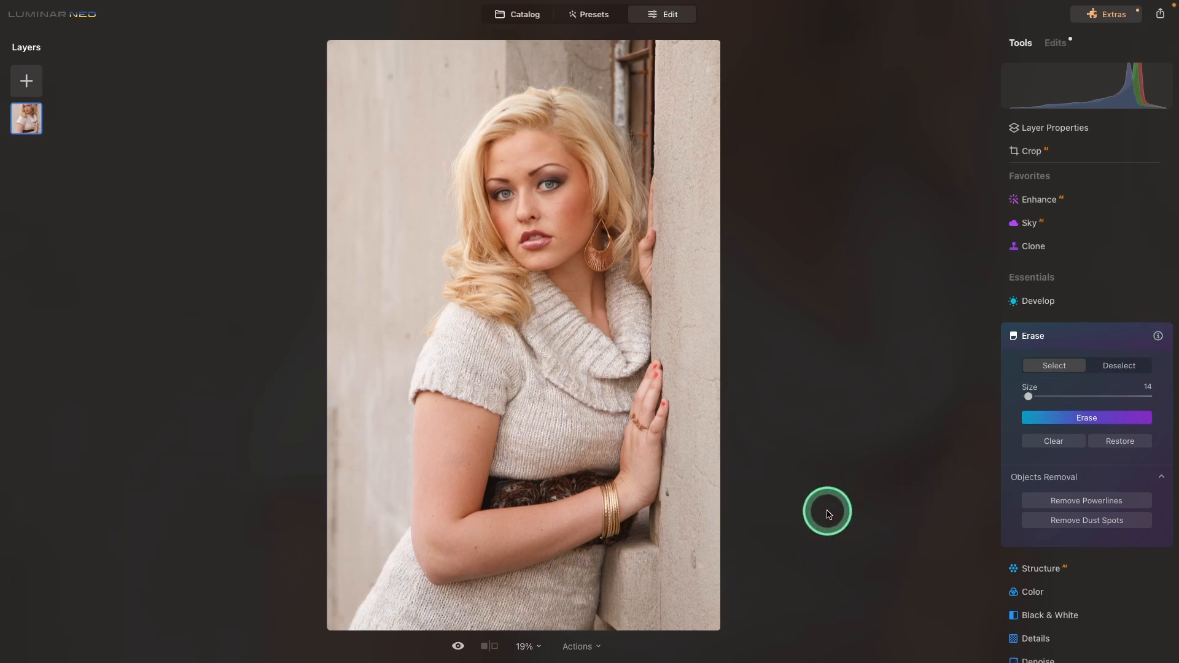
- Erase the dark marks on the wall beside and below the woman's wrist with the Erase tool, brush size 10
key("[")
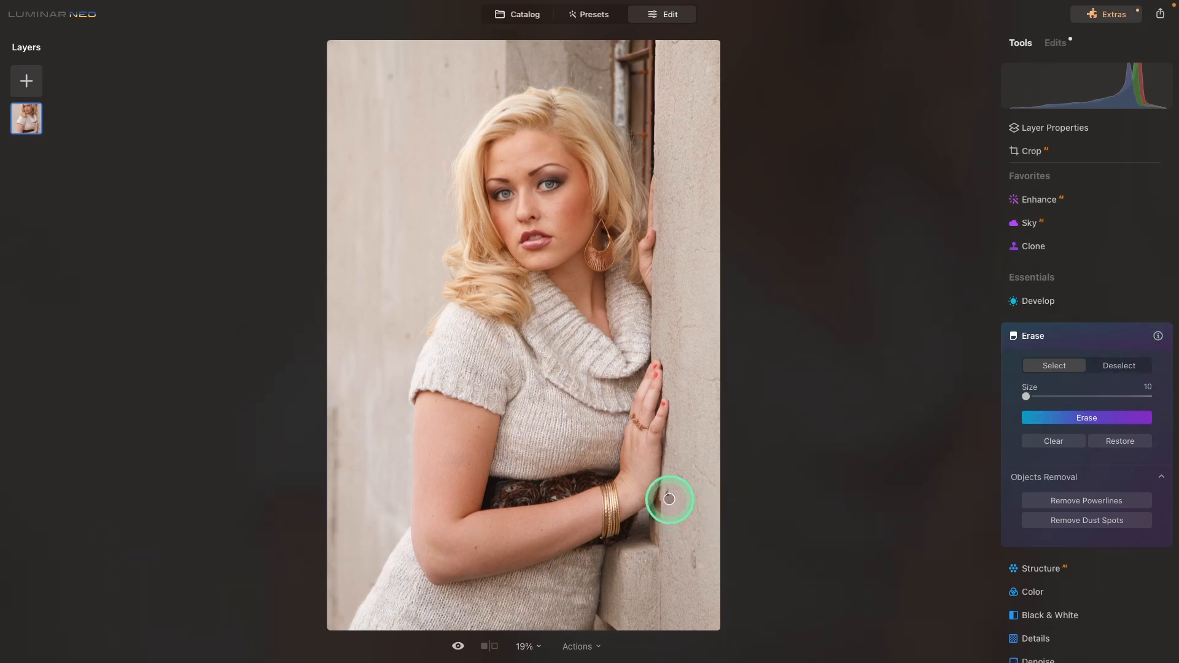
left_click_drag(695, 549, 694, 573)
left_click(1050, 423)
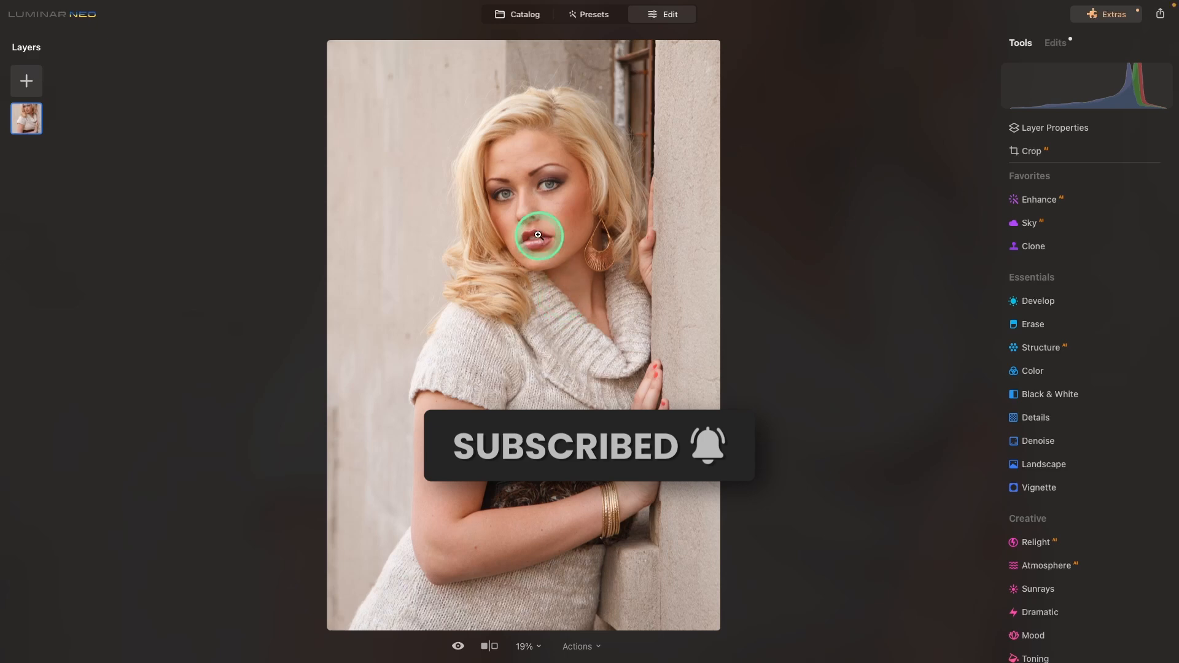
- Try smoothing the woman's facial skin with the Skin tool's Amount setting, and close the tool
scroll(527, 195, "up", 2)
scroll(526, 206, "up", 5)
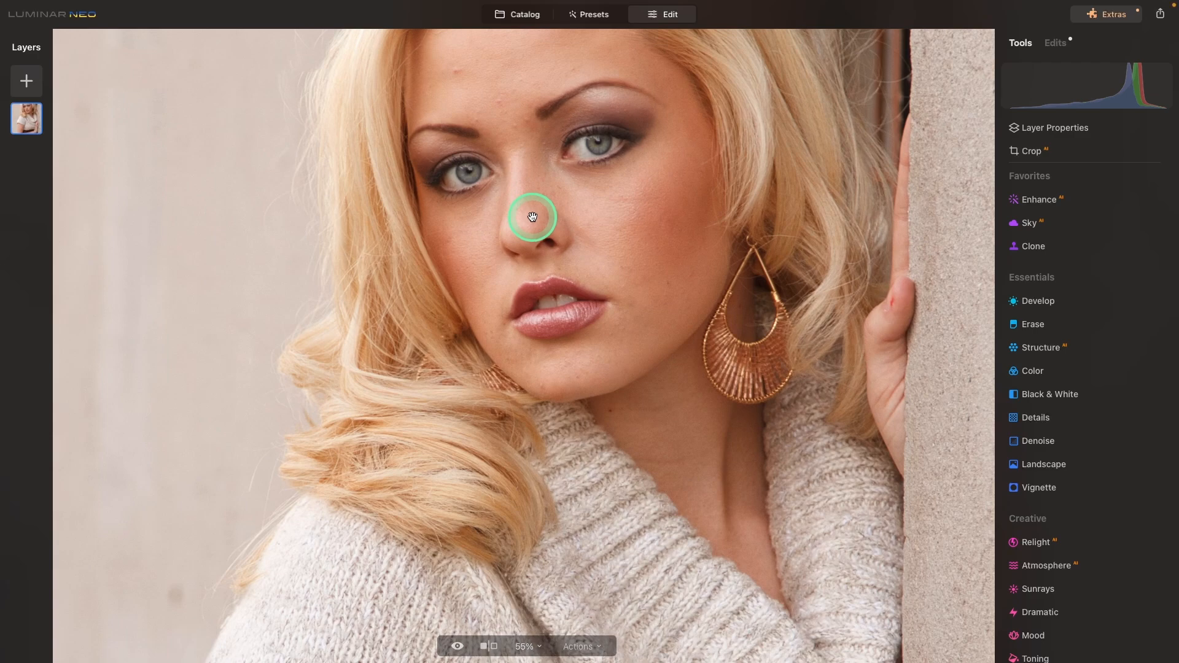
scroll(532, 216, "up", 3)
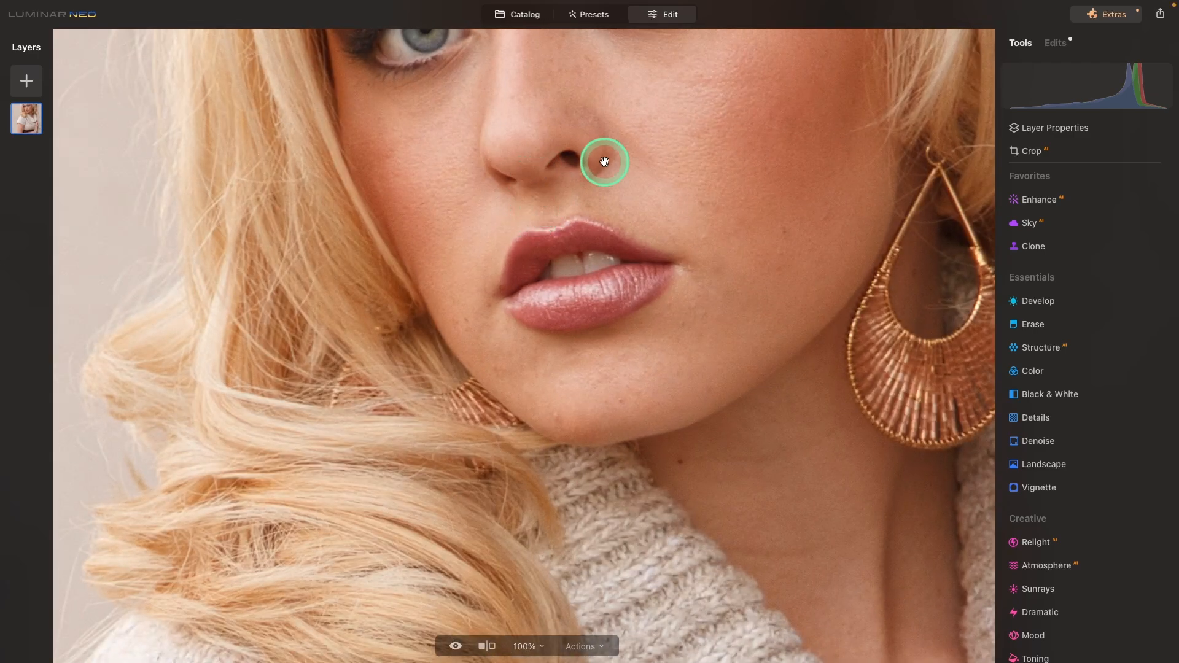
left_click_drag(582, 163, 473, 414)
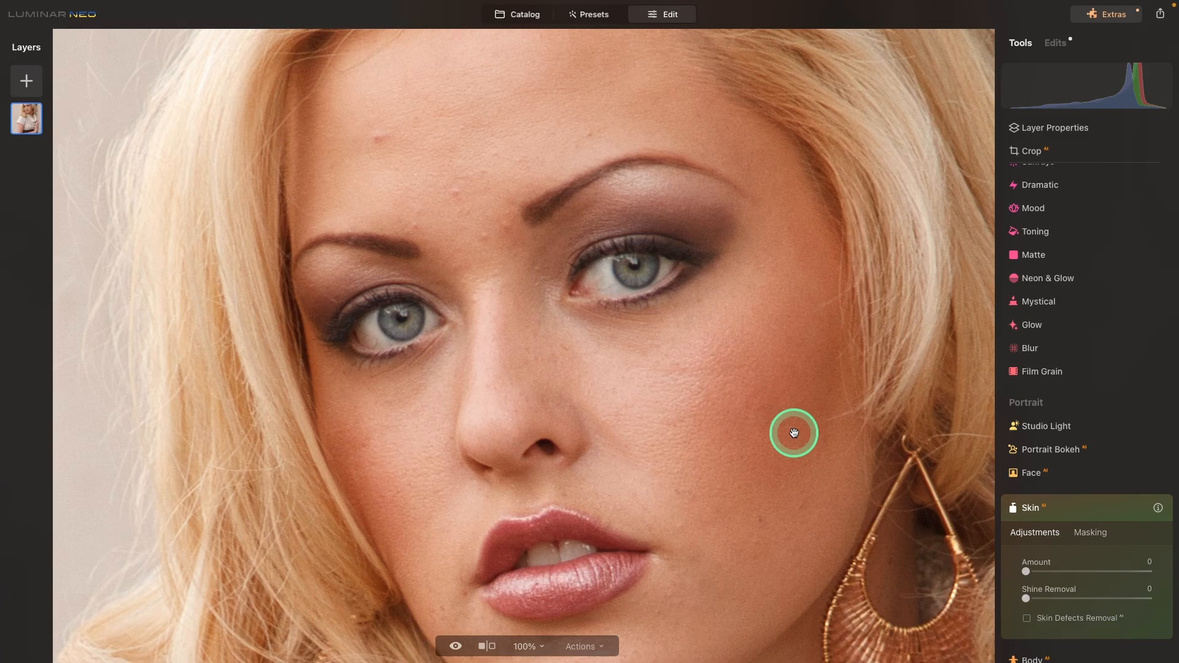
left_click_drag(1026, 571, 1080, 576)
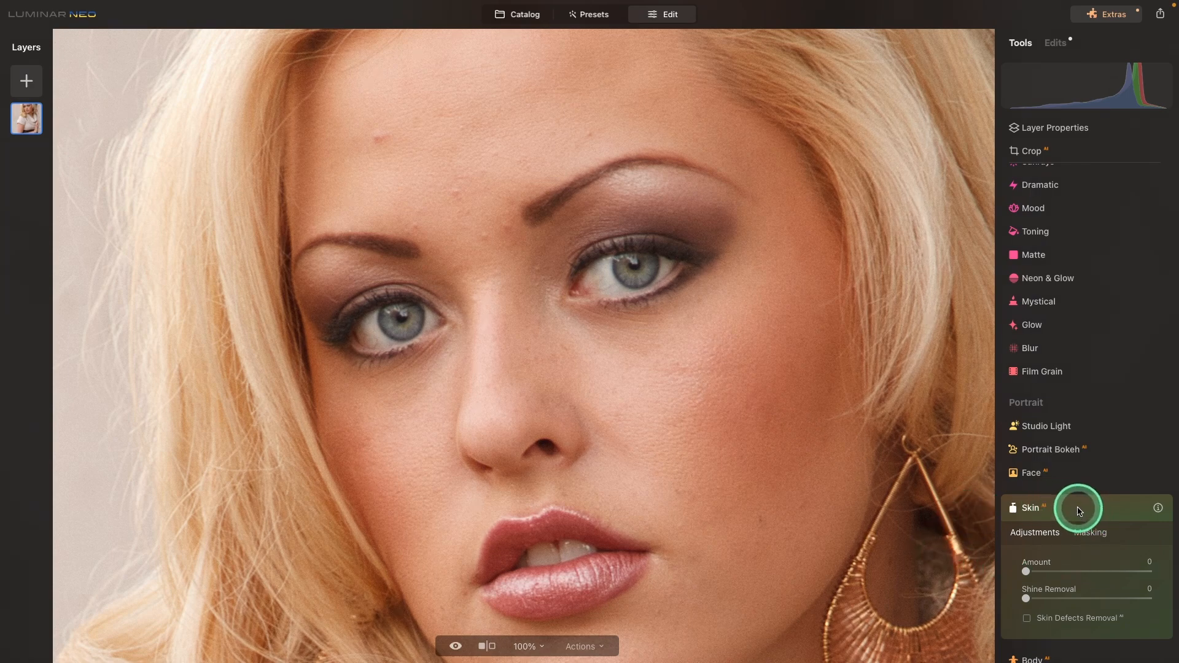
left_click(1101, 508)
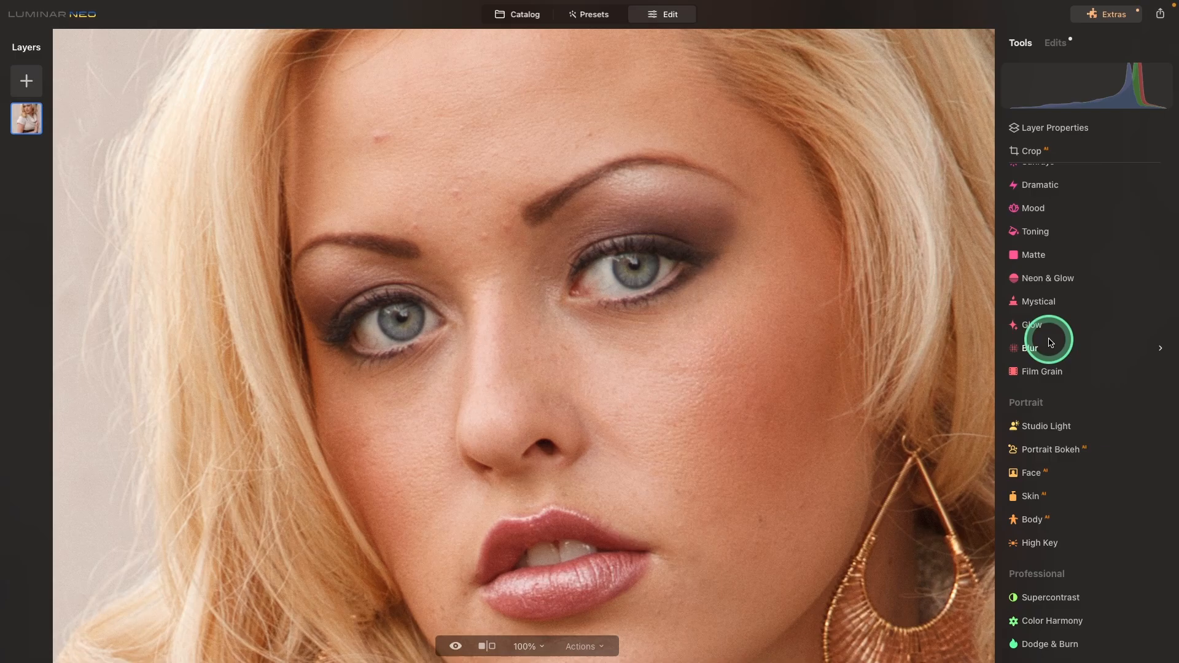
- Try the Clone tool on the blemishes between the eyebrows, with brush size reduced to 34, and close the tool
scroll(1050, 343, "up", 5)
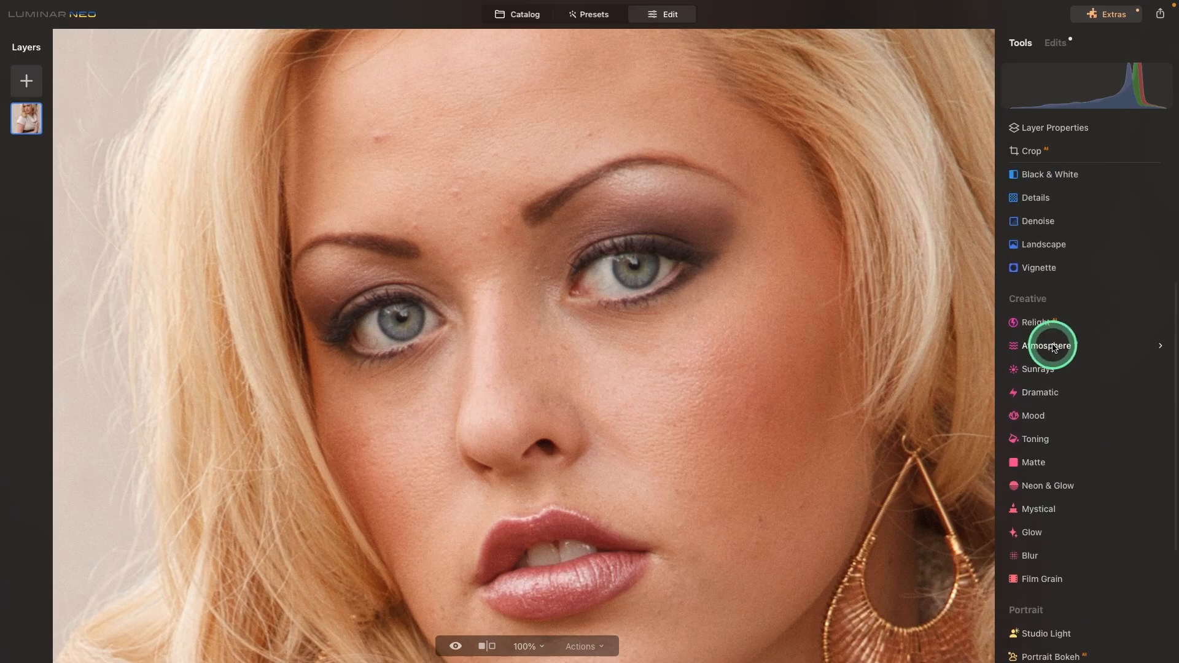
scroll(1053, 344, "up", 3)
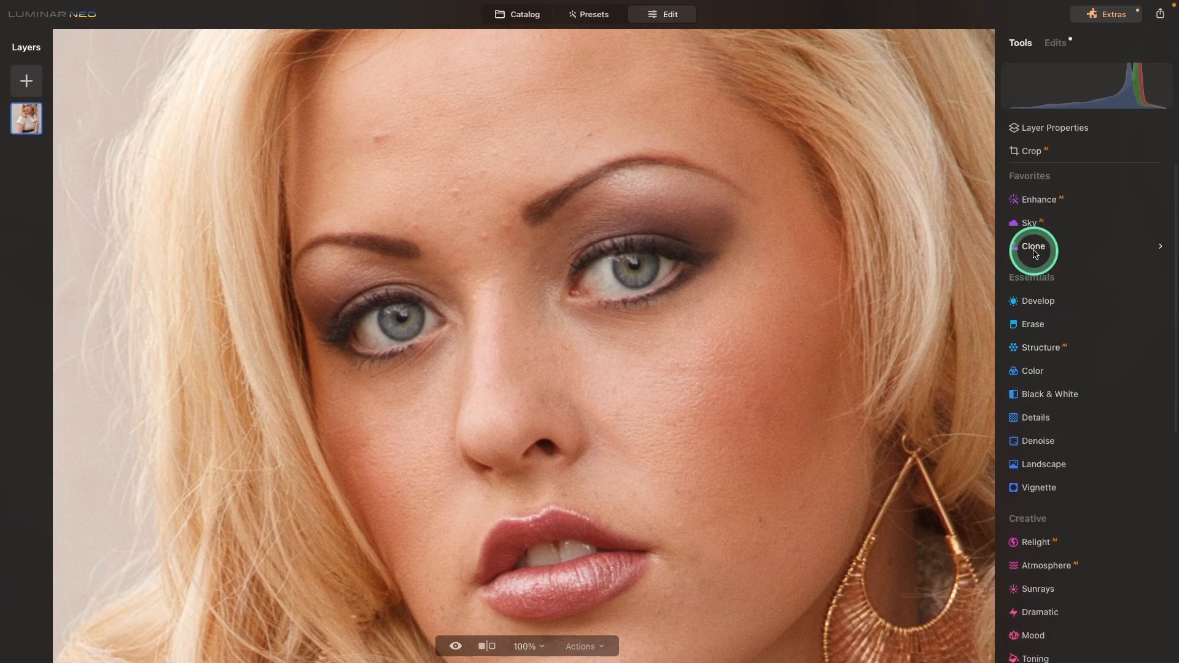
left_click(1034, 254)
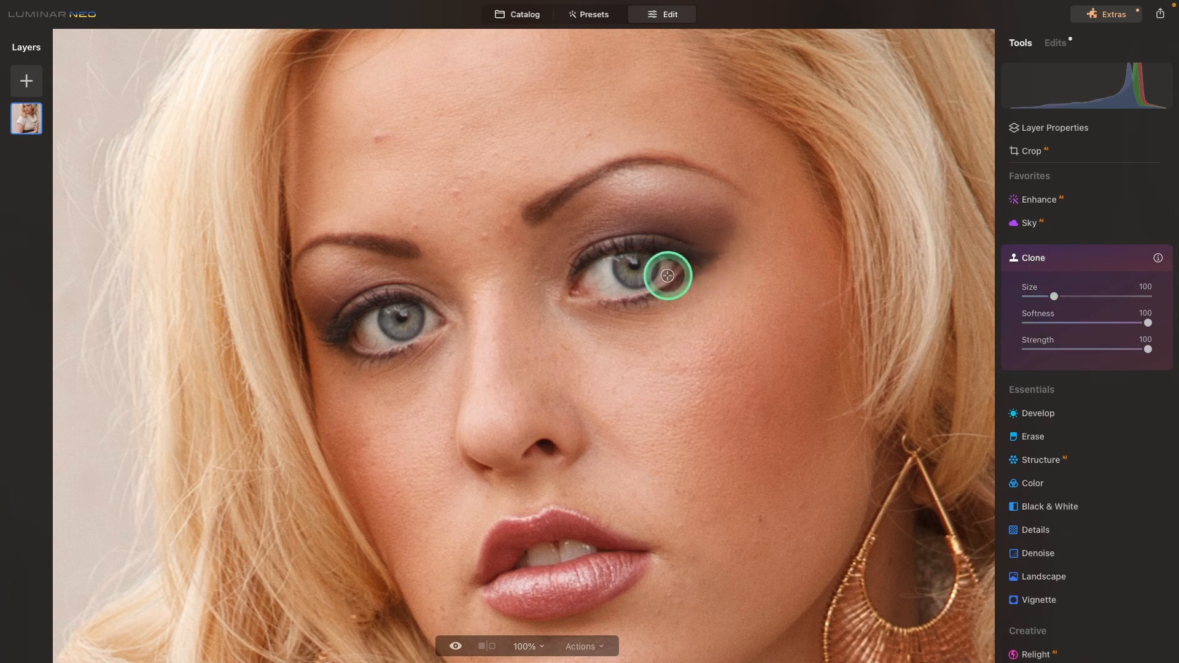
left_click(470, 240)
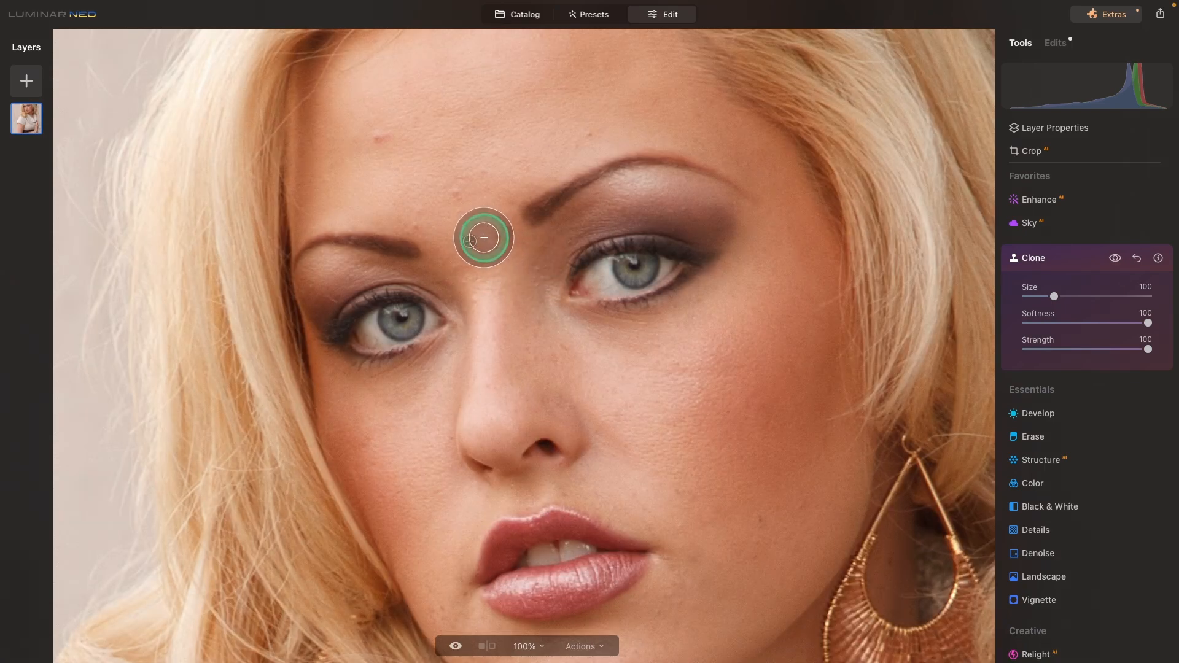
key("[")
key("[")
key("[")
key("[")
key("[")
key("[")
key("[")
key("[")
key("[")
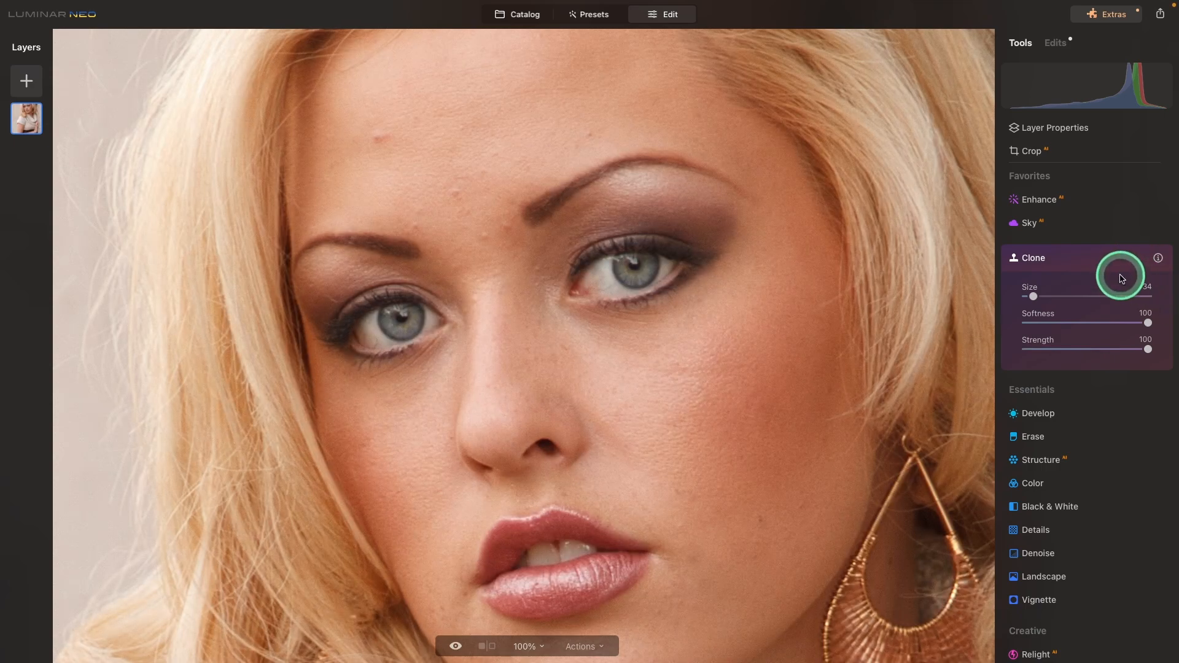
left_click(1123, 276)
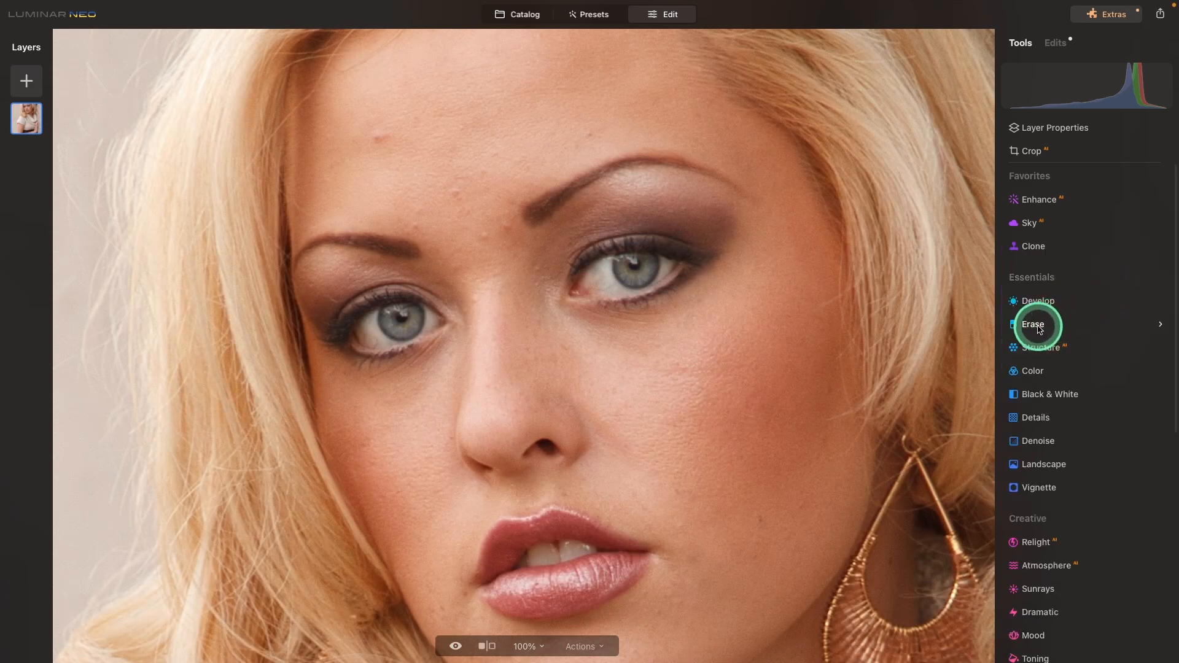
- Erase the blemishes on the forehead, between the eyebrows and on the nose bridge with the Erase tool, brush sizes 16 and 10
left_click(1038, 329)
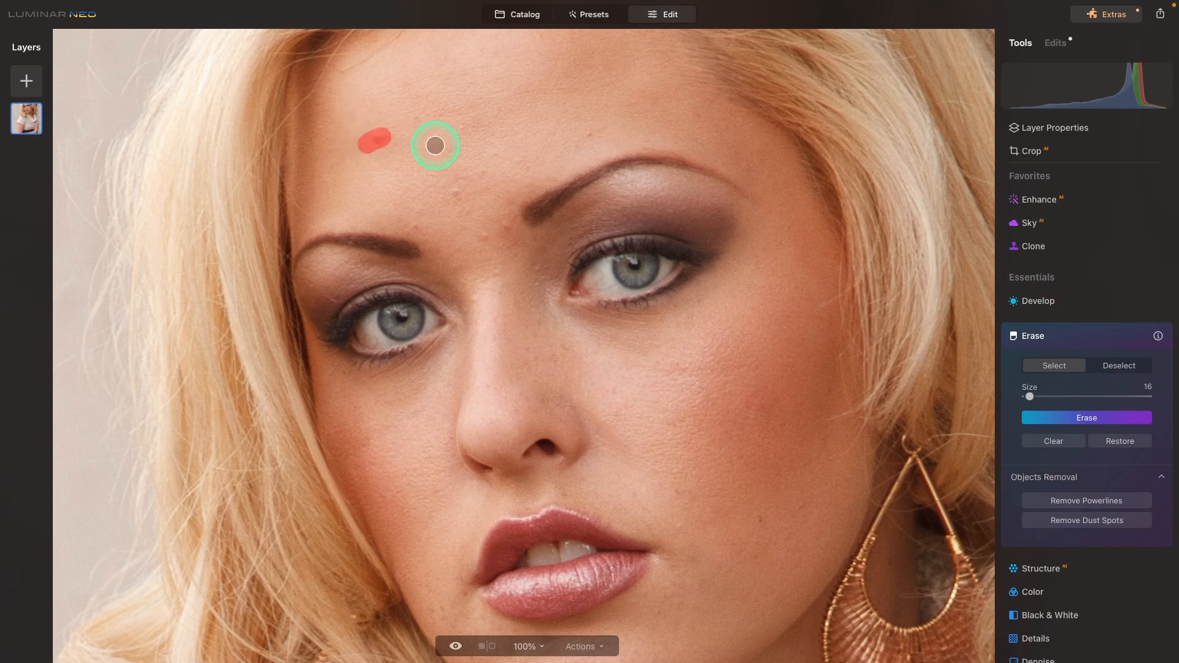
left_click(1068, 419)
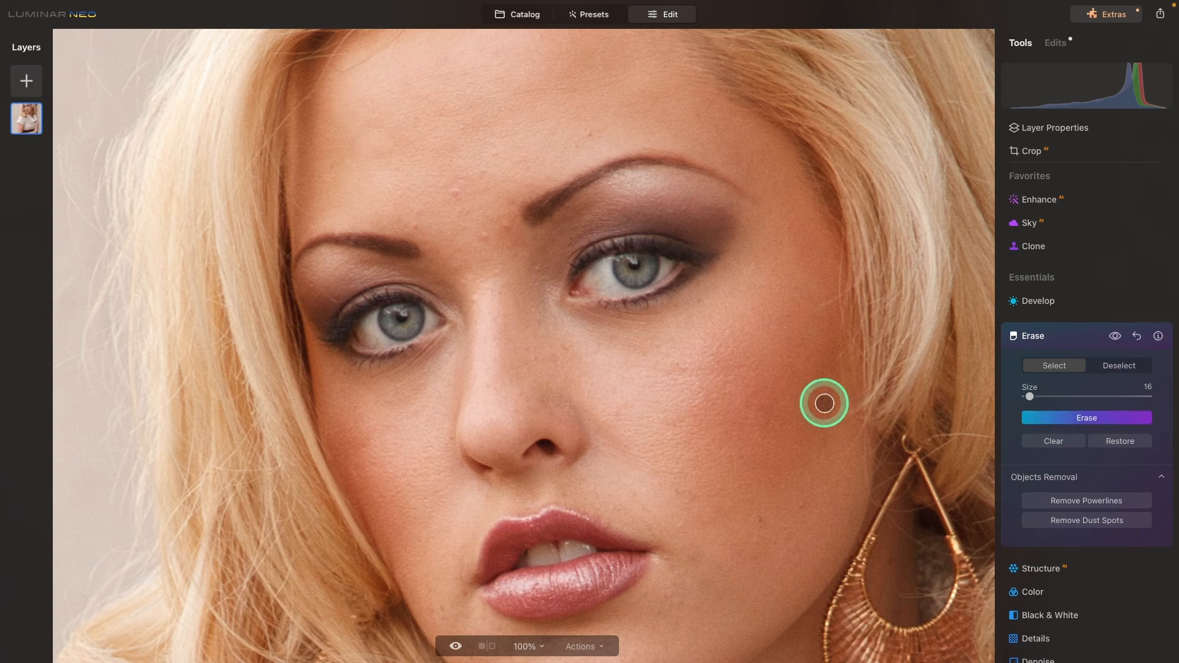
left_click(454, 194)
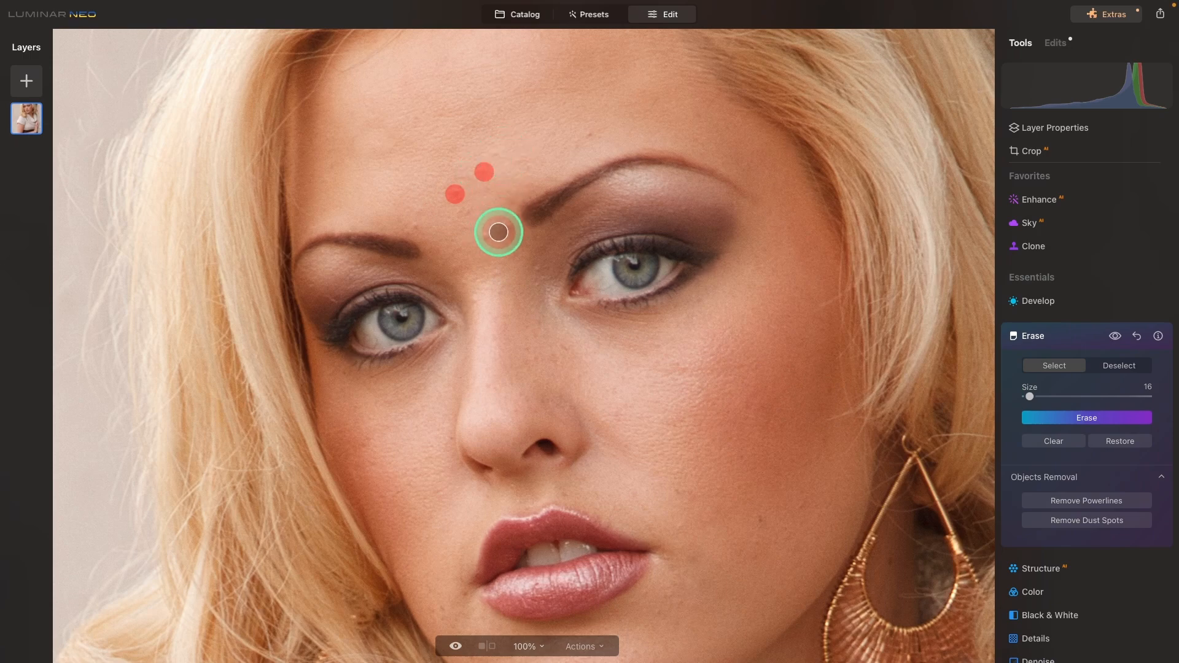
left_click(505, 227)
left_click(484, 237)
left_click(416, 225)
key("[")
left_click(474, 298)
left_click(496, 273)
left_click(538, 268)
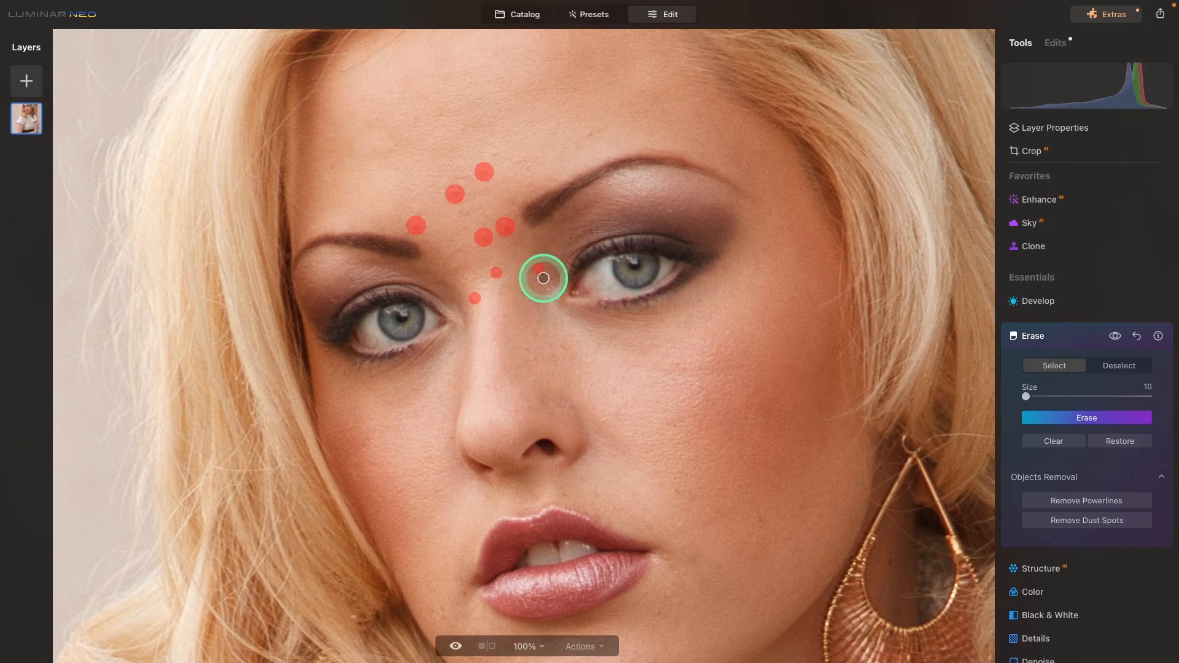
left_click(1087, 418)
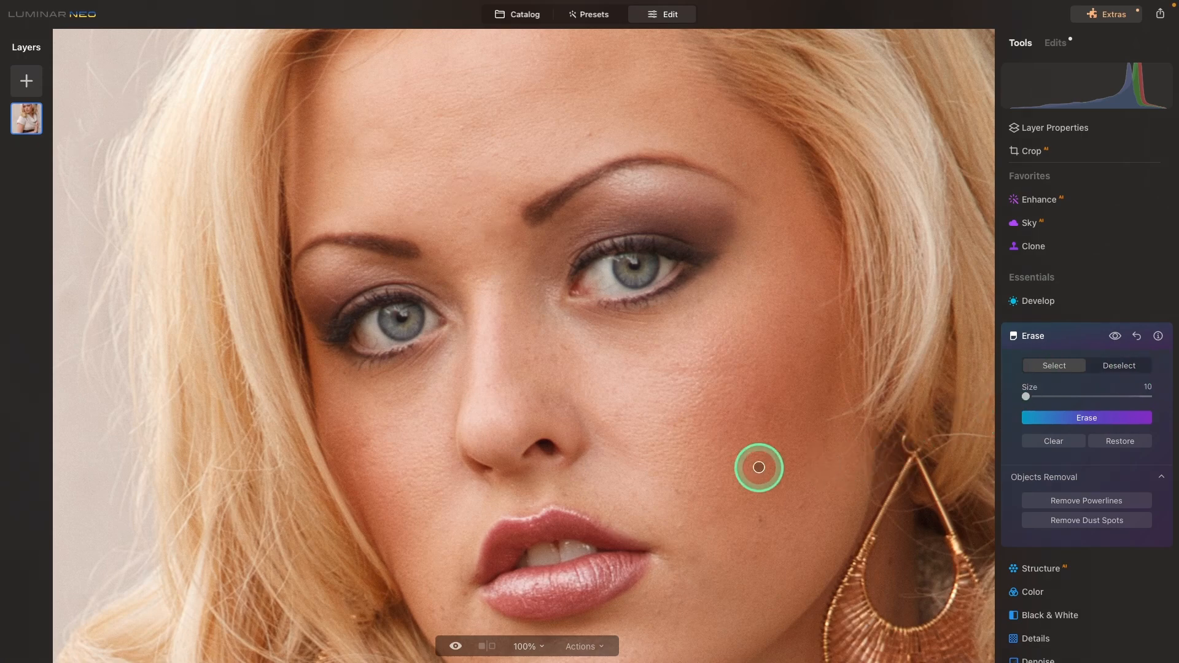
- Erase the small spots on the chin, around the mouth and on the lower cheek with brush size 10
left_click_drag(714, 497, 600, 227)
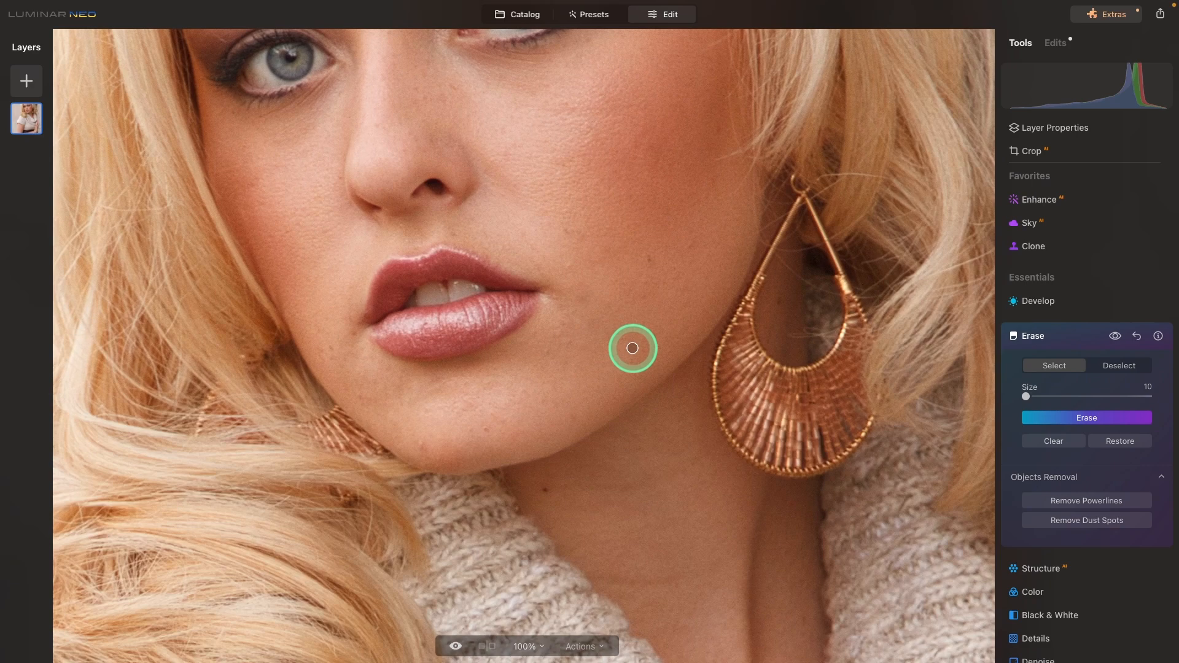
left_click_drag(588, 332, 638, 270)
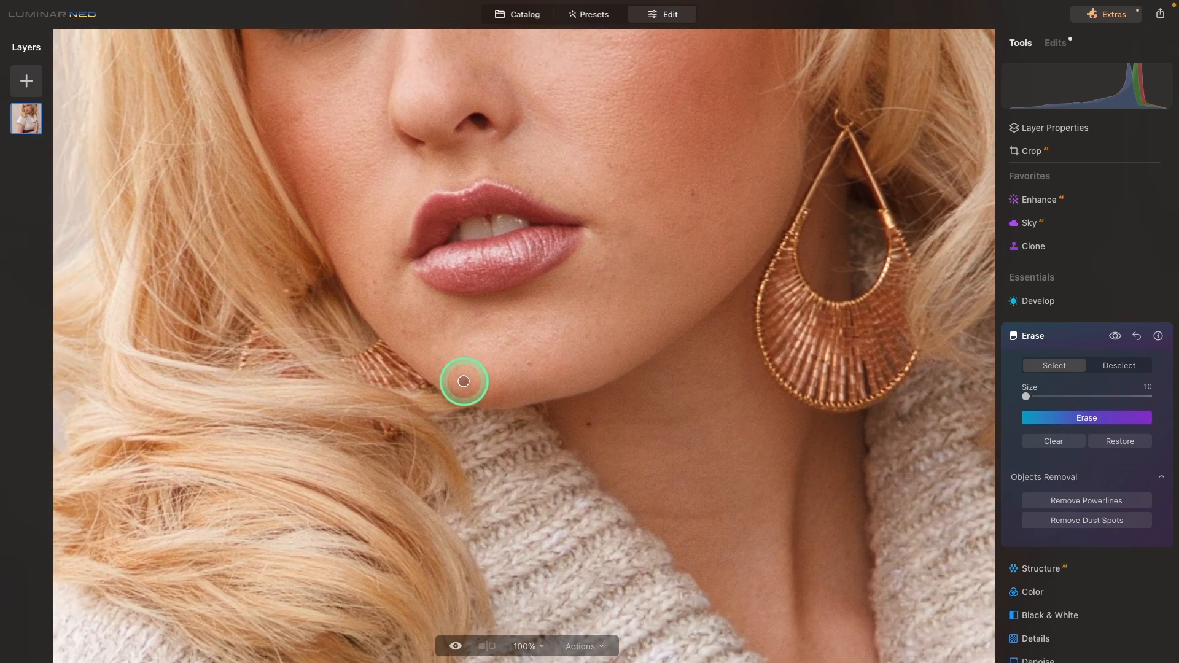
left_click(514, 363)
left_click(529, 365)
left_click(614, 202)
left_click(694, 194)
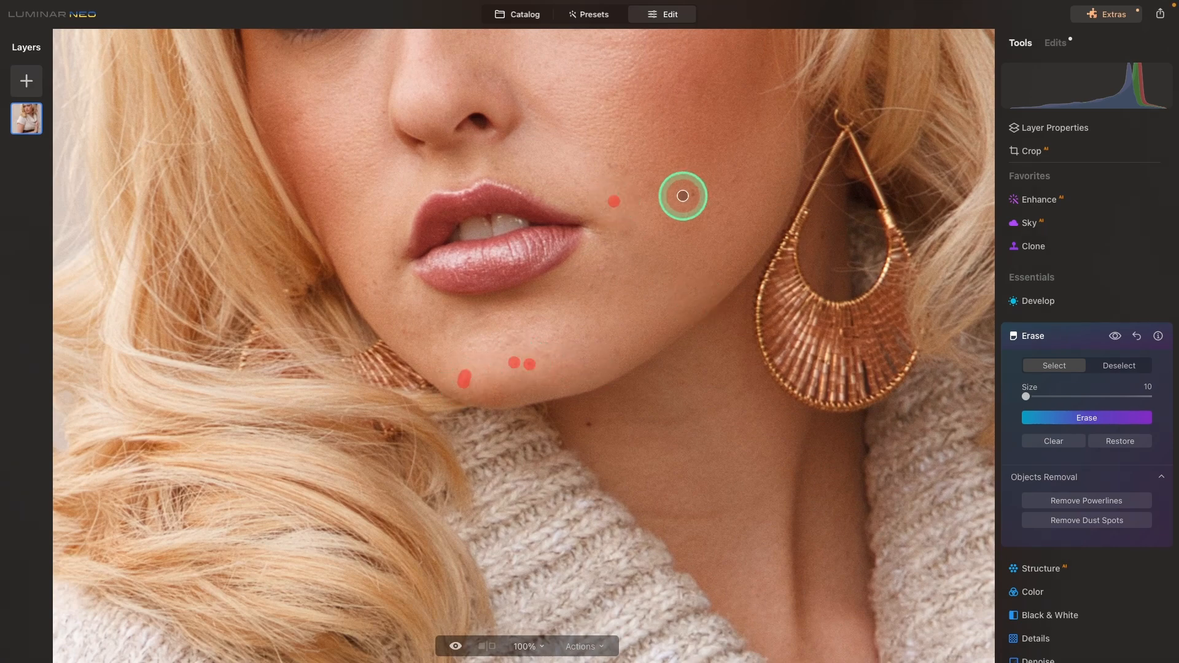
left_click(1070, 418)
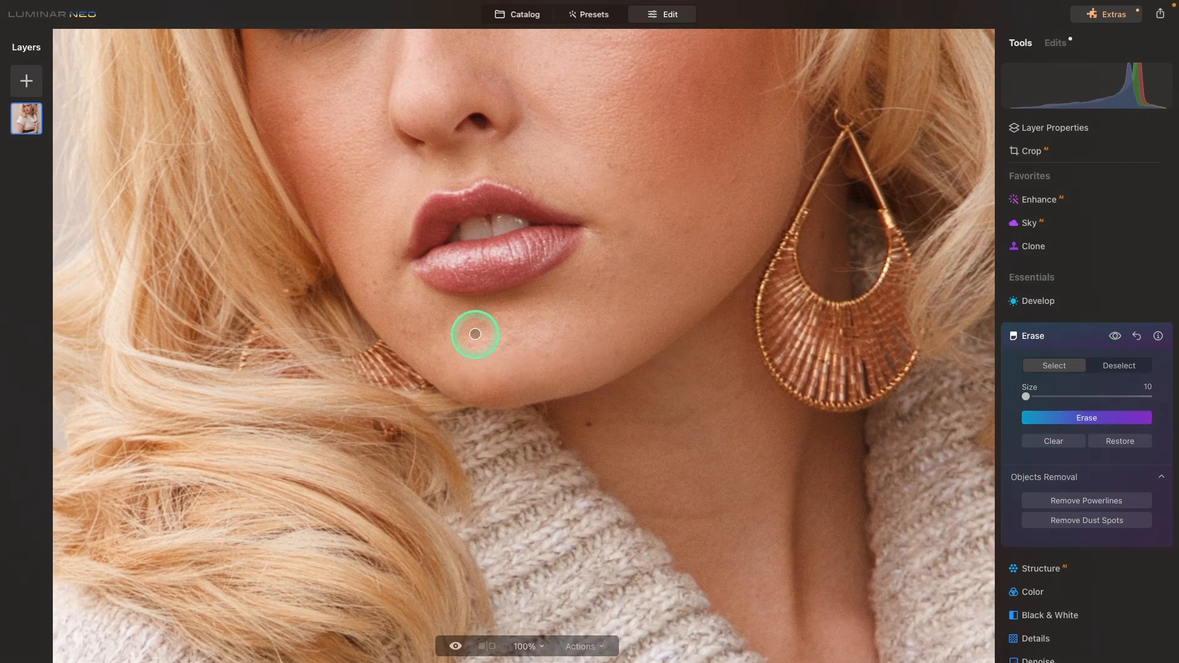
left_click(1104, 417)
left_click(1100, 418)
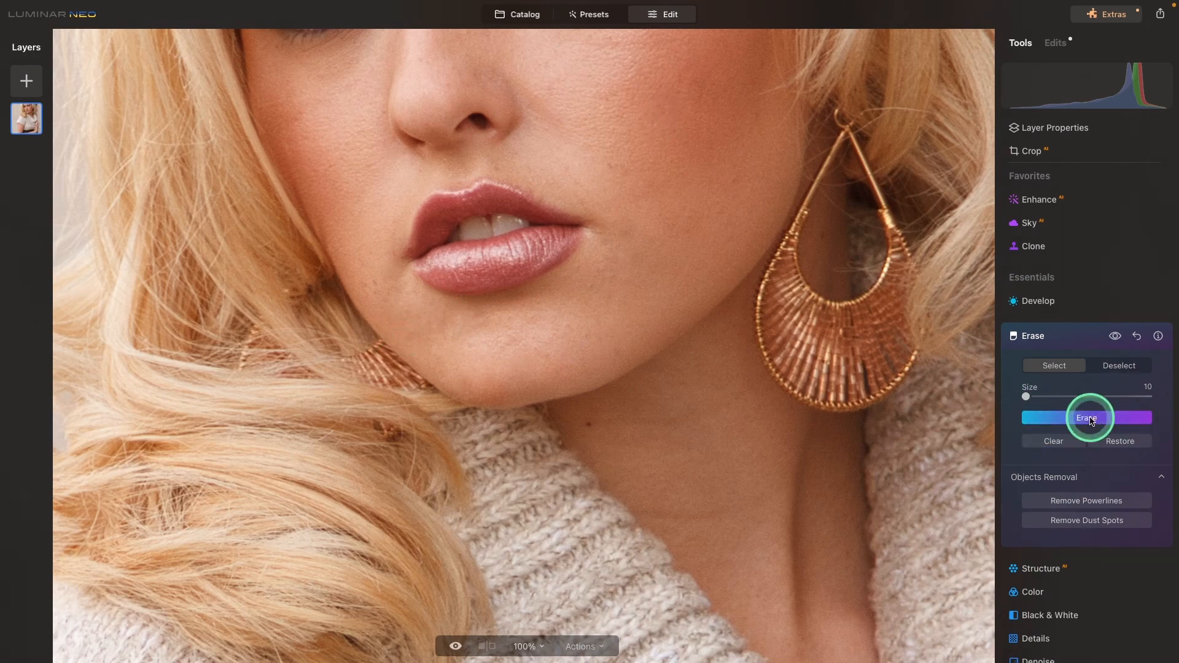
left_click(591, 286)
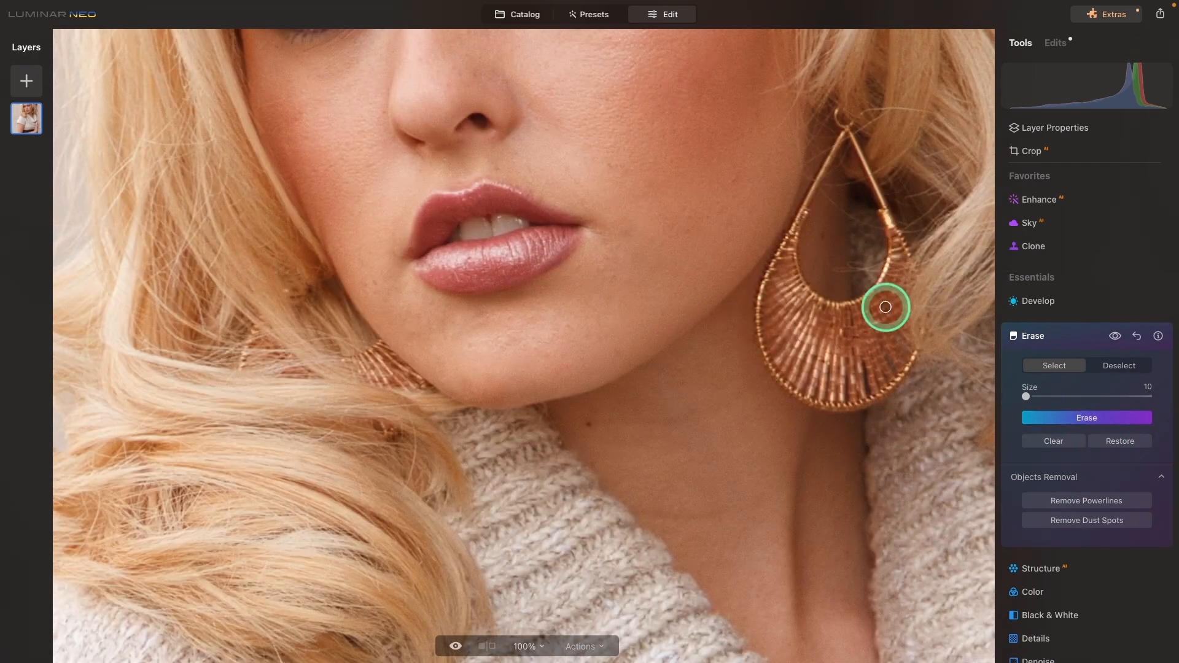
- Erase the remaining marks on the forehead near the hairline and above the inner eyebrow with brush size 10
mouse_move(565, 110)
left_mouse_down()
mouse_move(726, 394)
mouse_move(680, 397)
left_mouse_up()
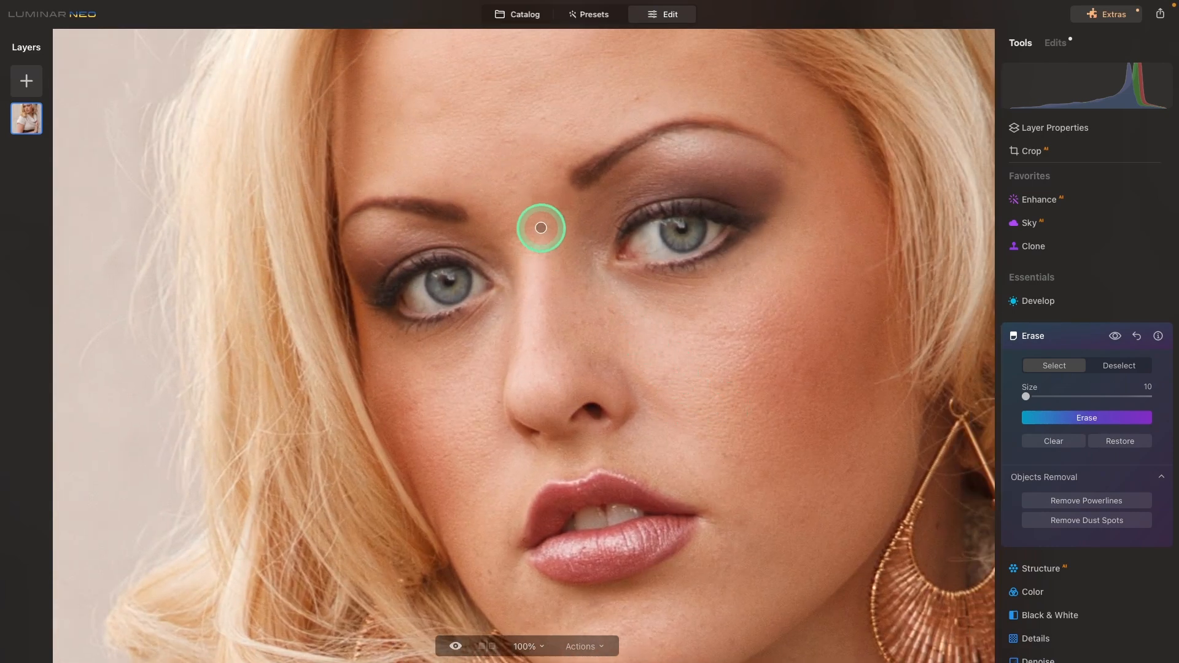
mouse_move(399, 108)
left_mouse_down()
mouse_move(433, 91)
mouse_move(421, 120)
mouse_move(429, 107)
left_mouse_up()
left_click(1086, 417)
left_click(1087, 417)
left_click(466, 173)
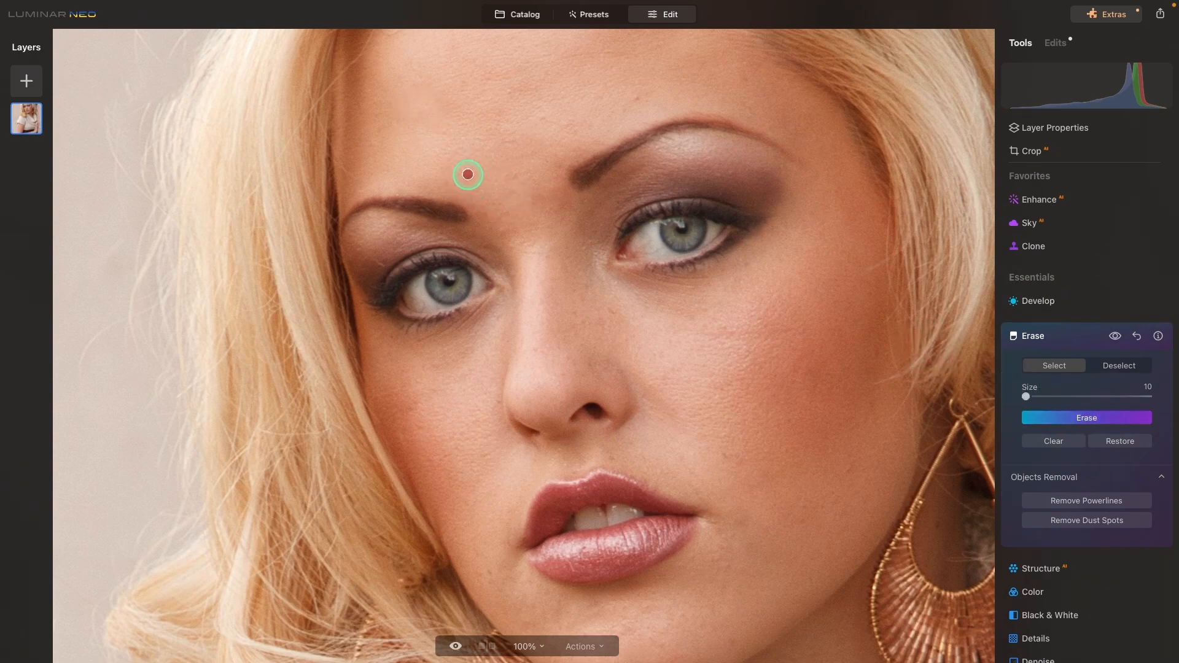
left_click(1057, 417)
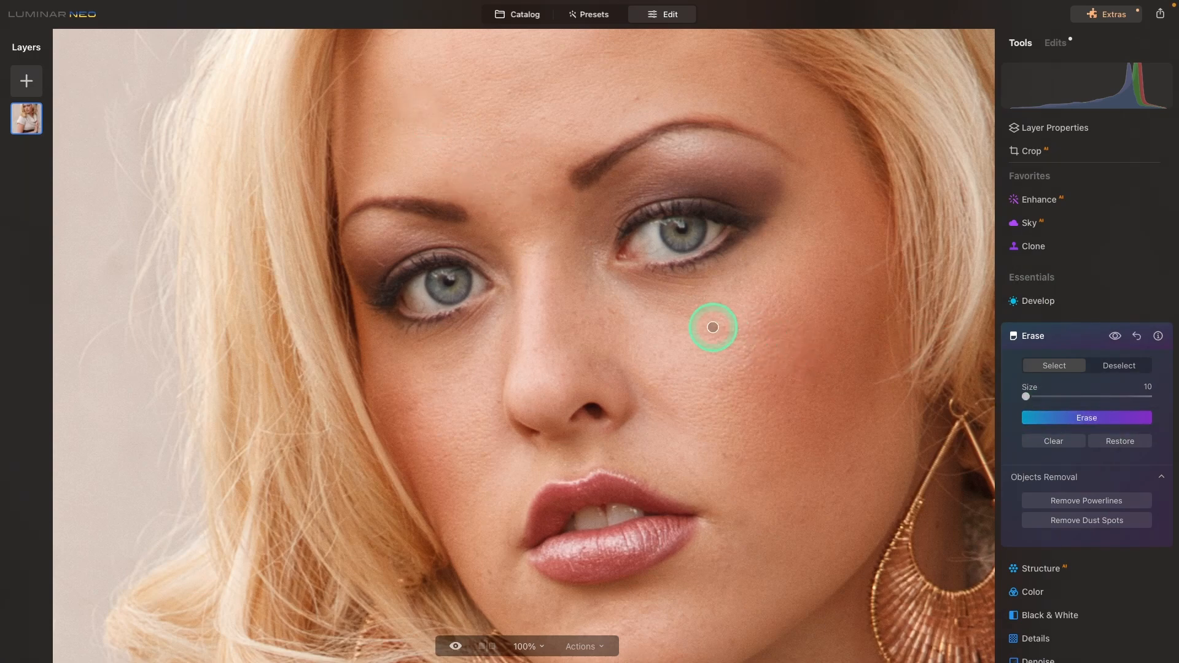
- Brighten the eyes with the Face tool, setting Eye Whitening to 13 and Eye Enhancer to 18
scroll(761, 344, "down", 3)
scroll(761, 345, "right", 2)
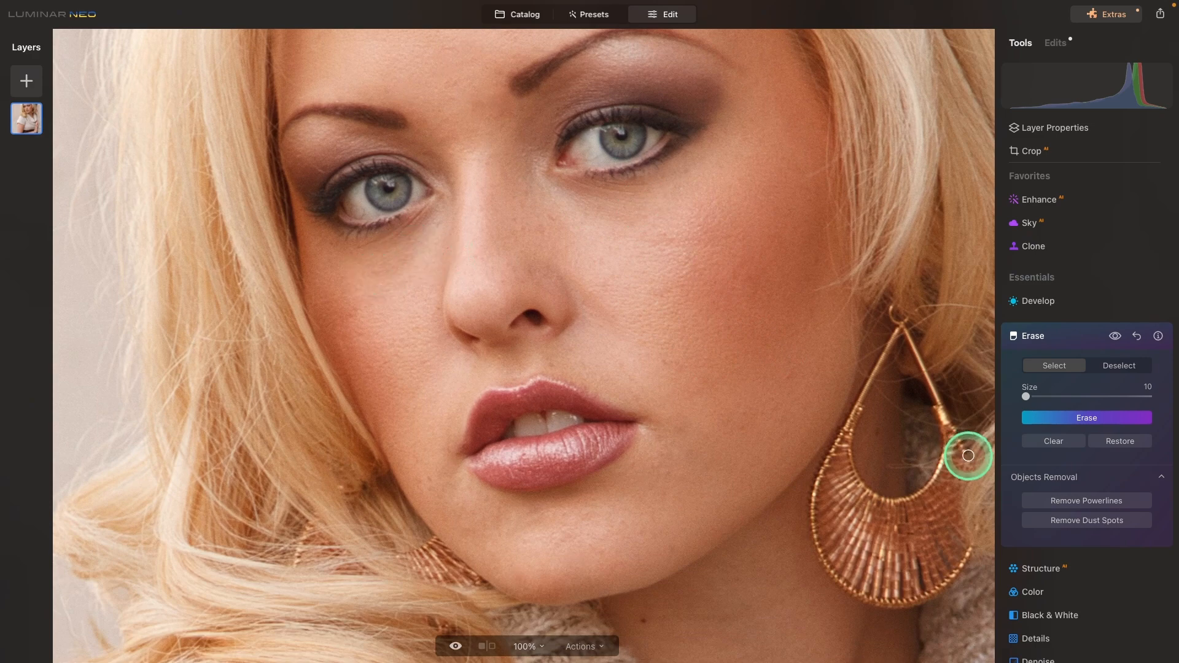
left_click(1037, 337)
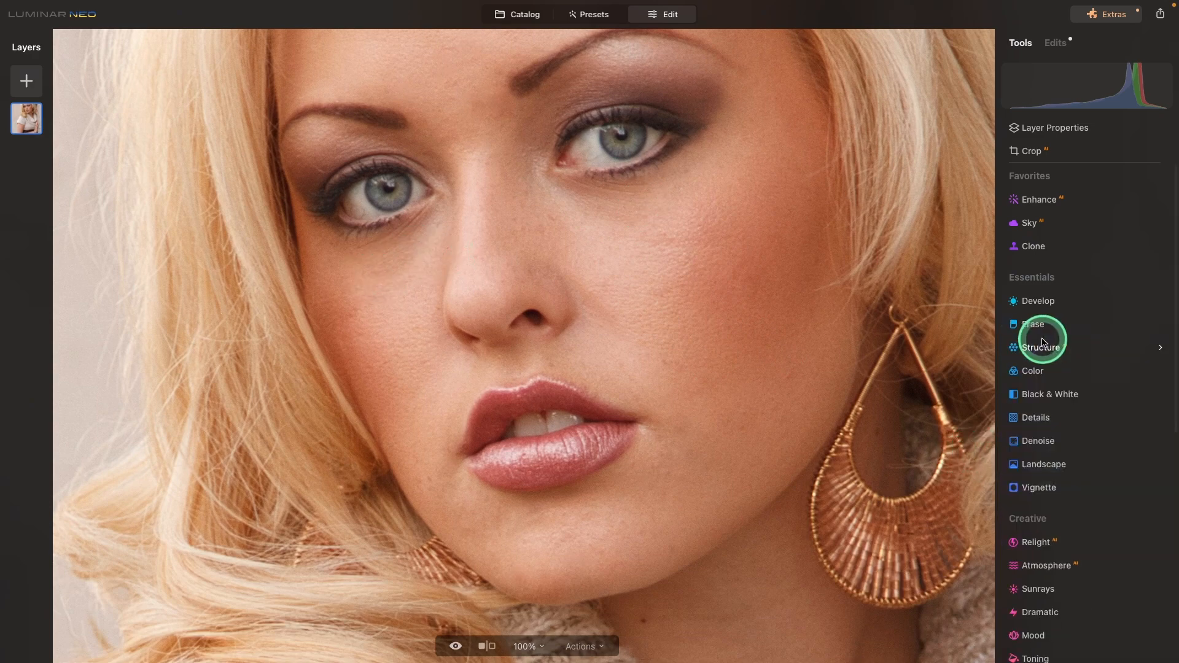
scroll(1081, 553, "down", 3)
scroll(1079, 556, "down", 8)
left_click(1079, 557)
scroll(1114, 548, "down", 3)
left_click(1110, 548)
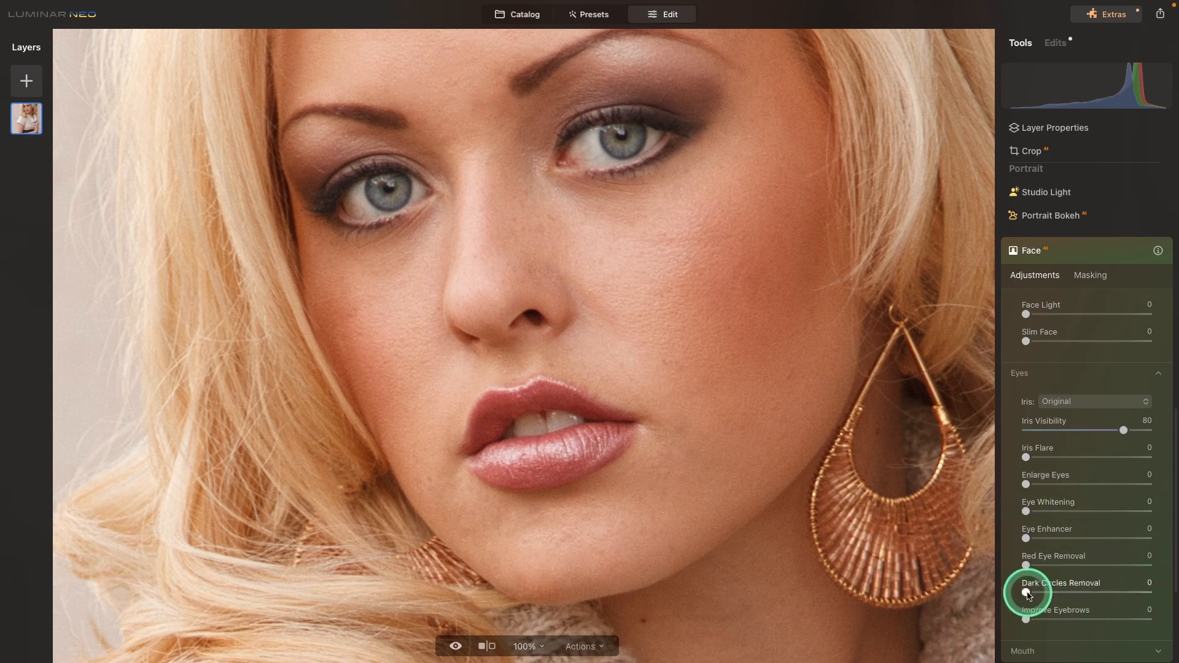
left_click_drag(1026, 593, 969, 588)
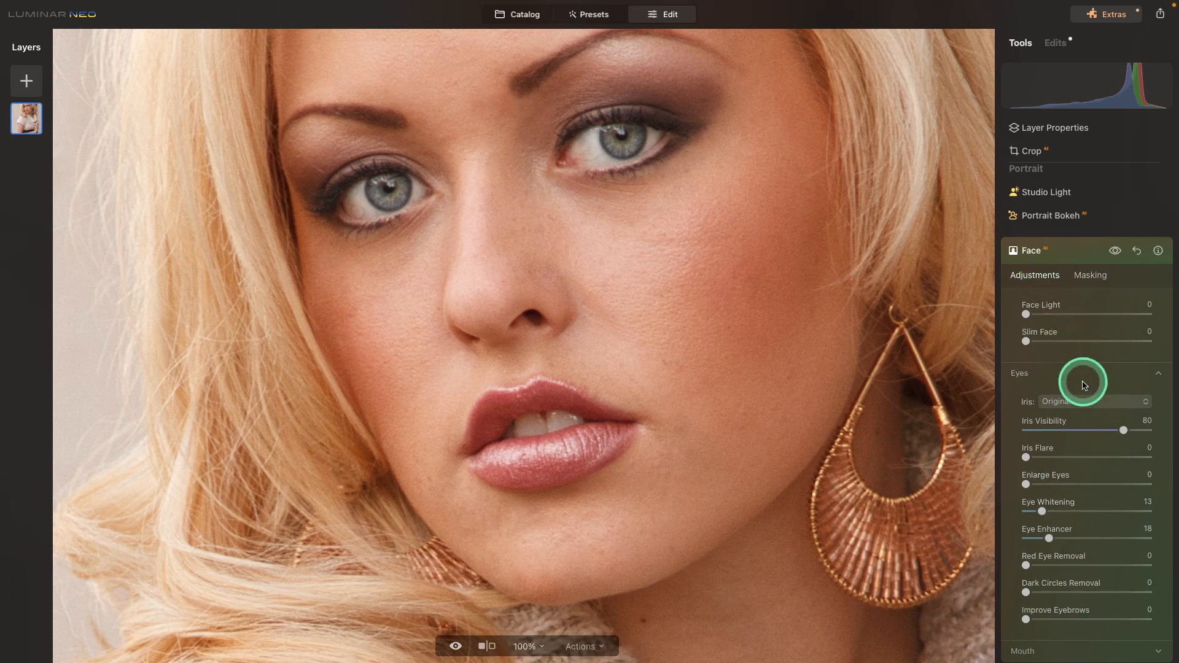
left_click(1031, 258)
- Clone cheek skin over the dark circles under both eyes, with size 100, softness 100 and strength 23
scroll(1072, 330, "up", 10)
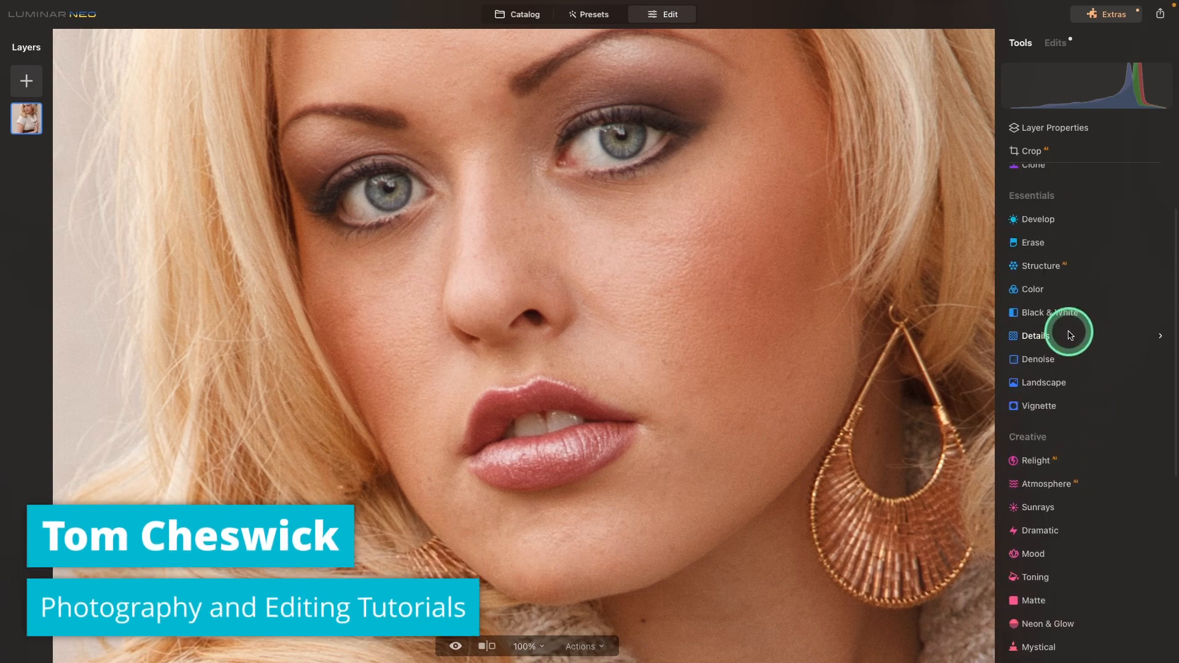
scroll(1068, 308, "up", 2)
left_click(1033, 184)
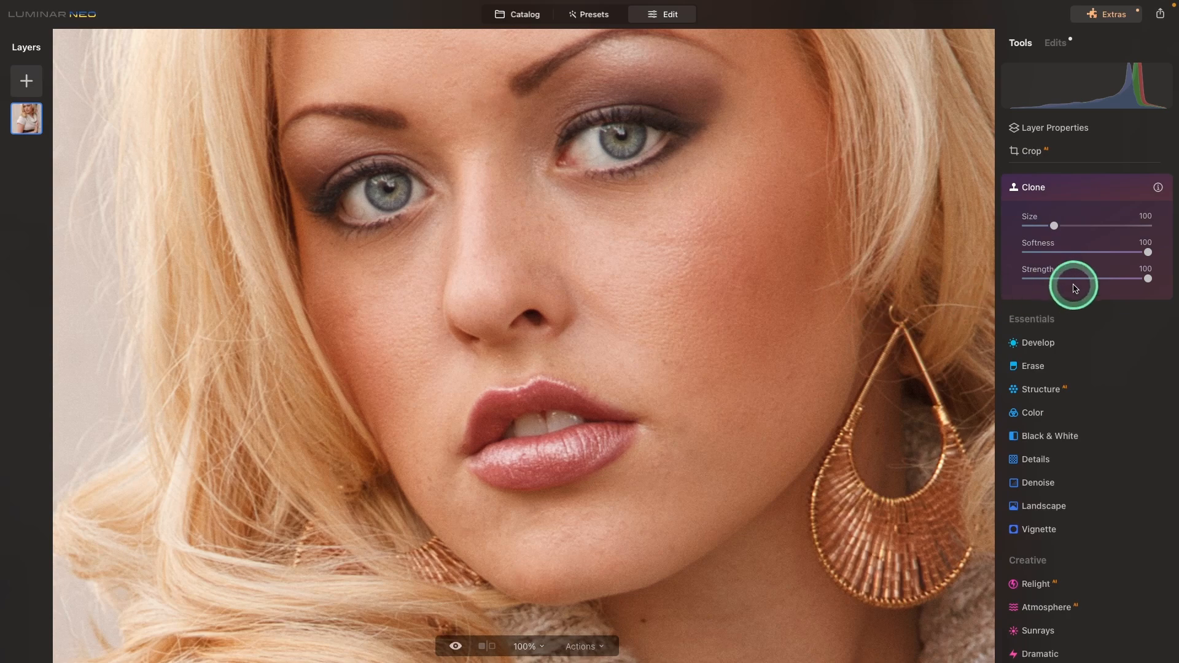
left_click(1052, 279)
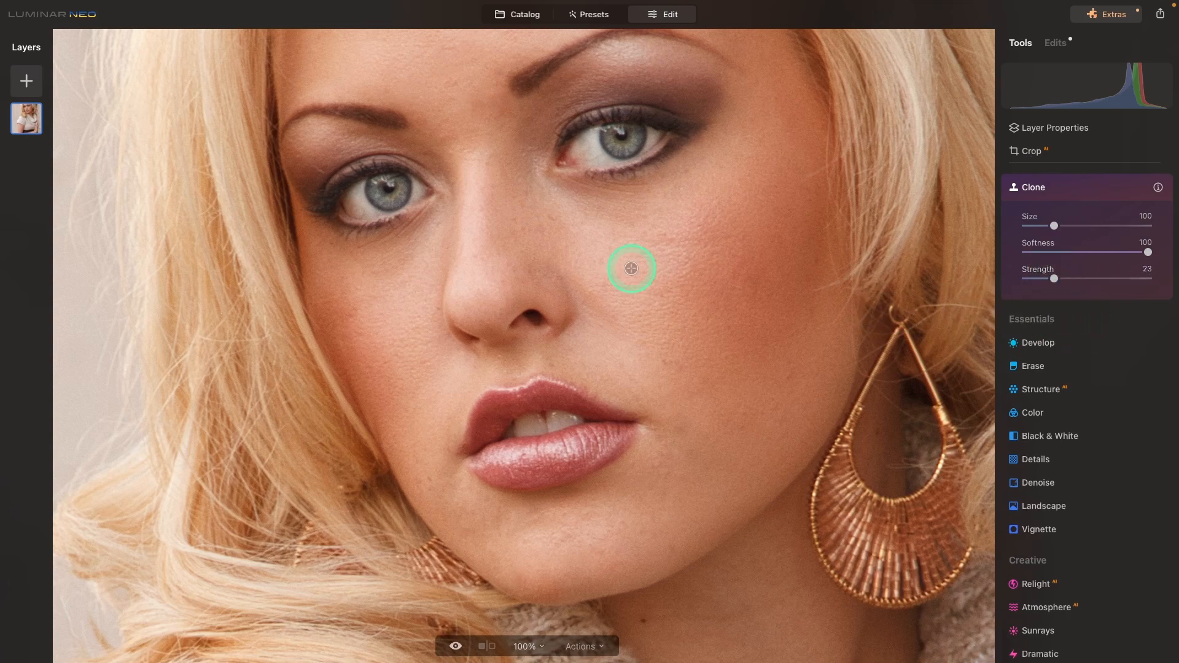
left_click(610, 246)
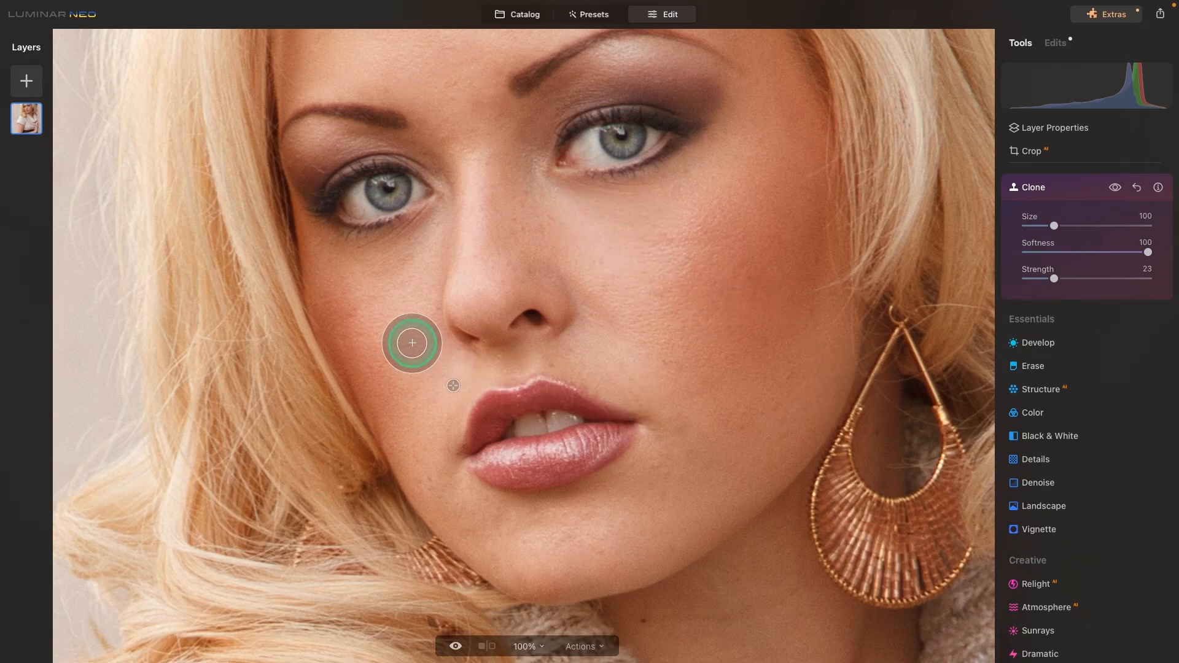
left_click(393, 294)
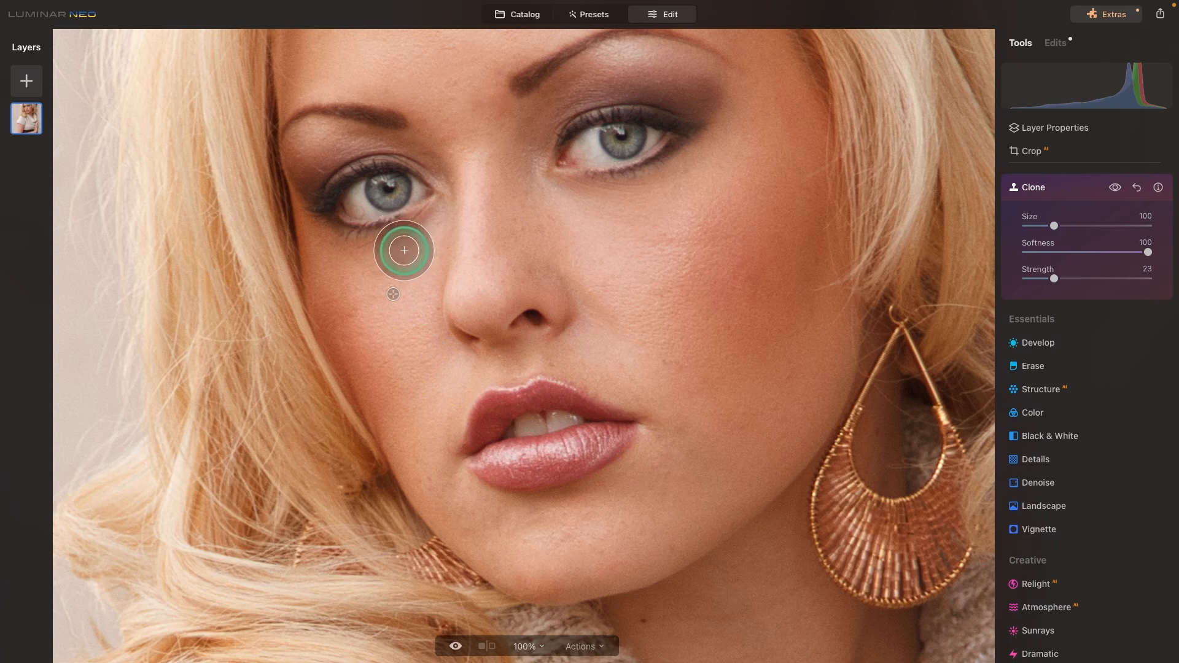
mouse_move(402, 252)
left_mouse_down()
mouse_move(425, 243)
mouse_move(377, 259)
mouse_move(394, 267)
mouse_move(427, 226)
mouse_move(371, 263)
left_mouse_up()
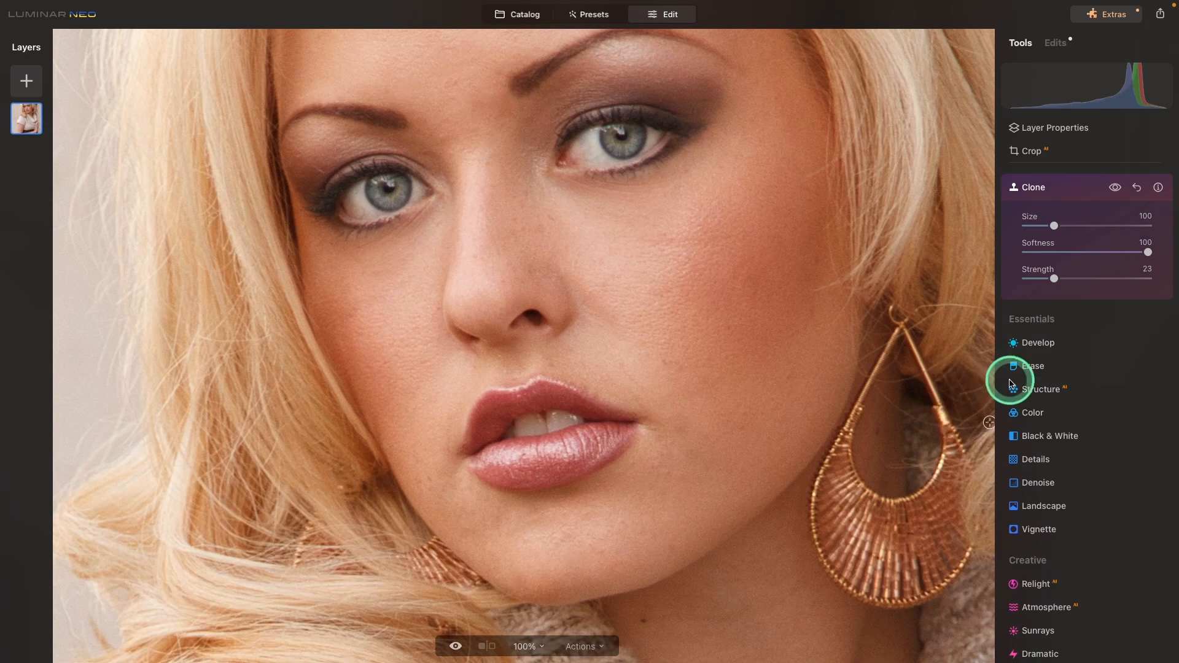
- Compare the portrait's under-eye areas with and without the Clone edits
left_click(1114, 189)
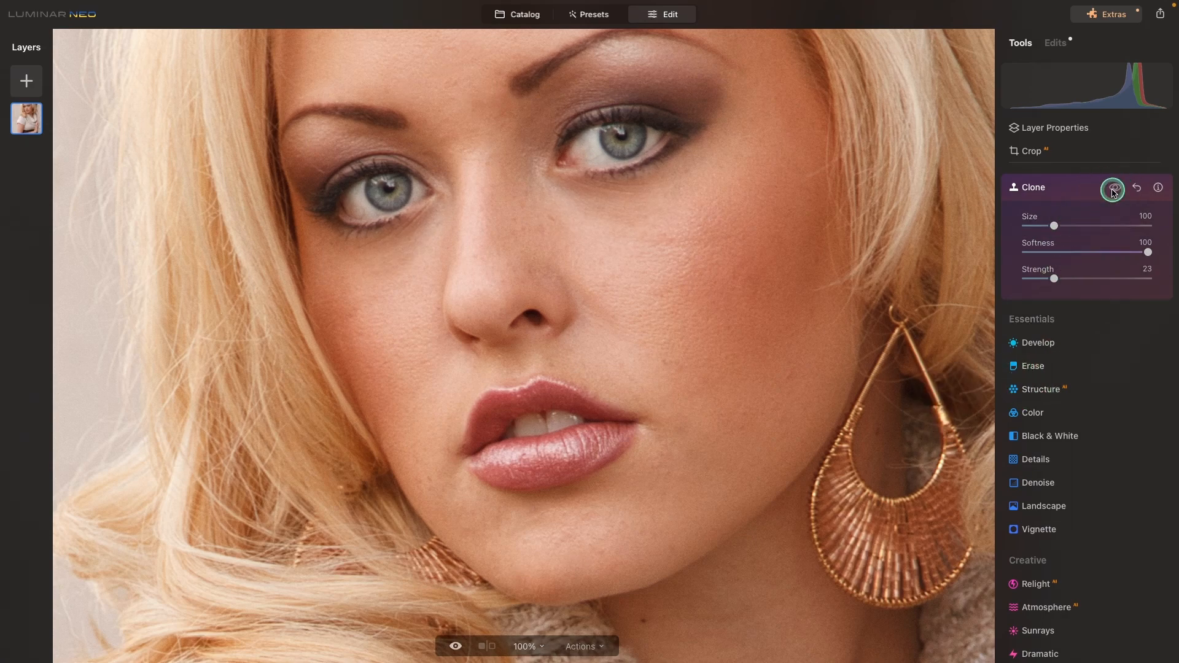
left_click(1115, 189)
left_click(1115, 189)
left_click(1115, 189)
left_click(1115, 189)
left_click(1115, 189)
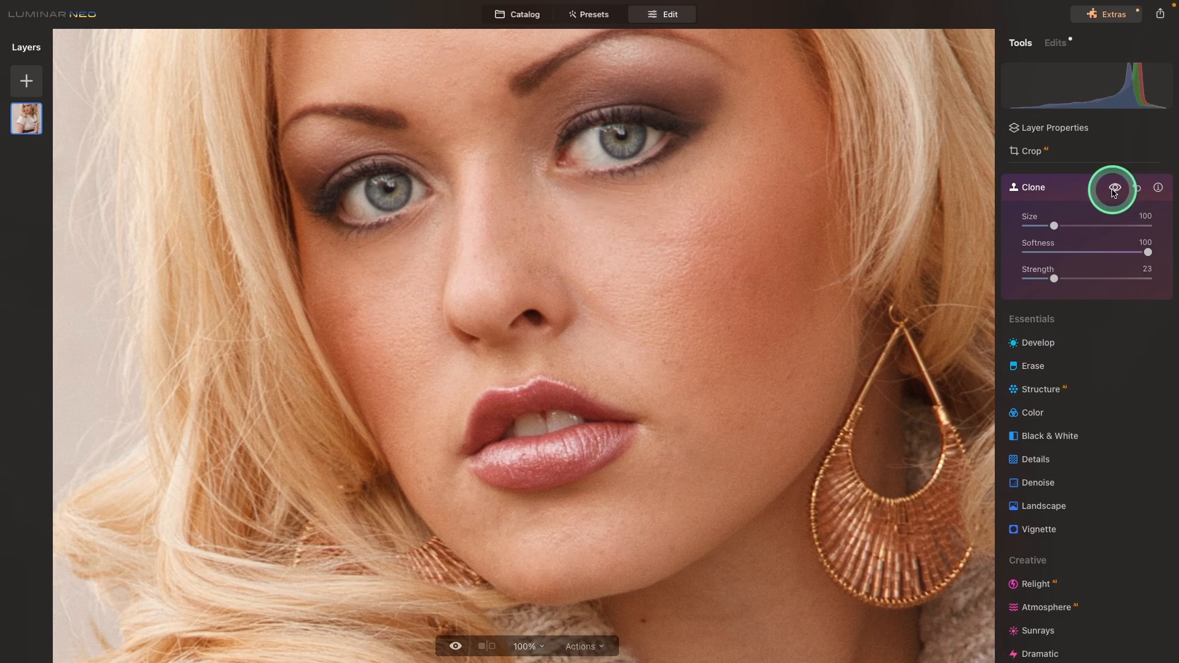
left_click(1115, 189)
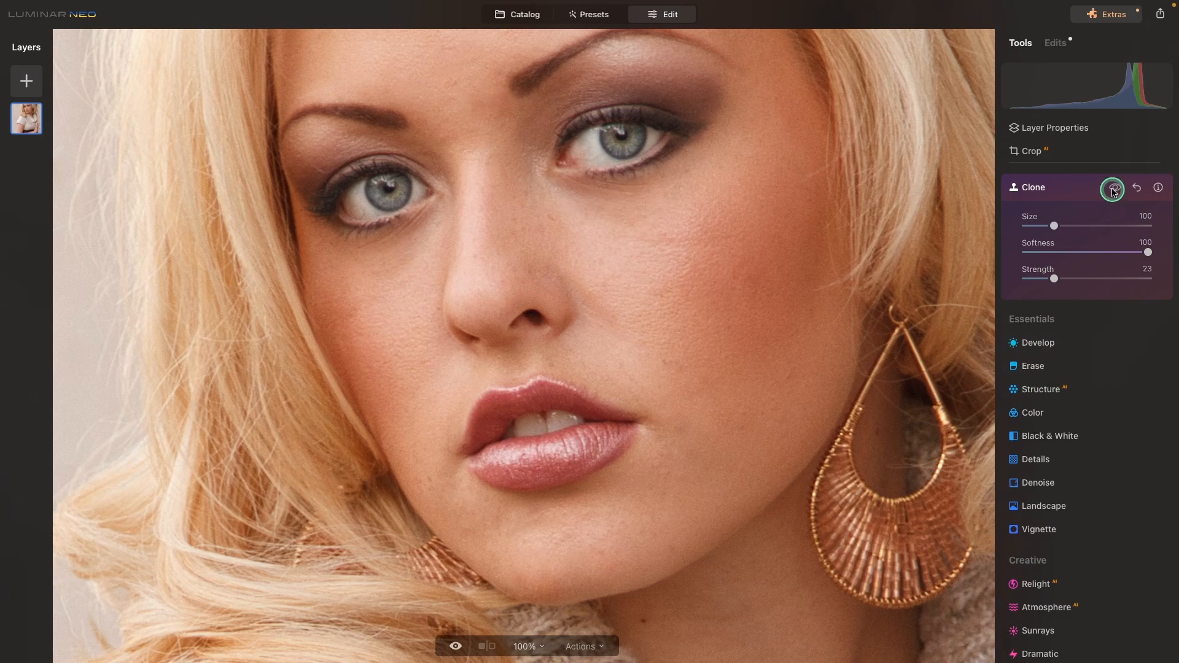
left_click(1115, 189)
left_click(1115, 189)
left_click(1115, 190)
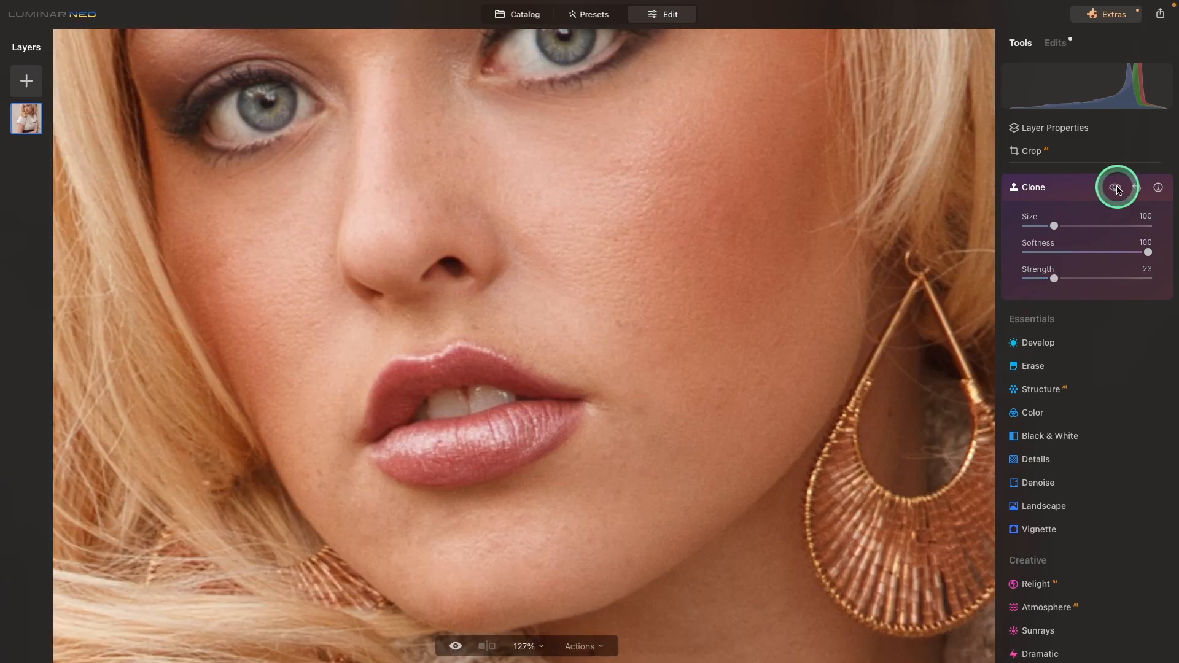
left_click(1116, 188)
left_click(1116, 188)
left_click(1116, 188)
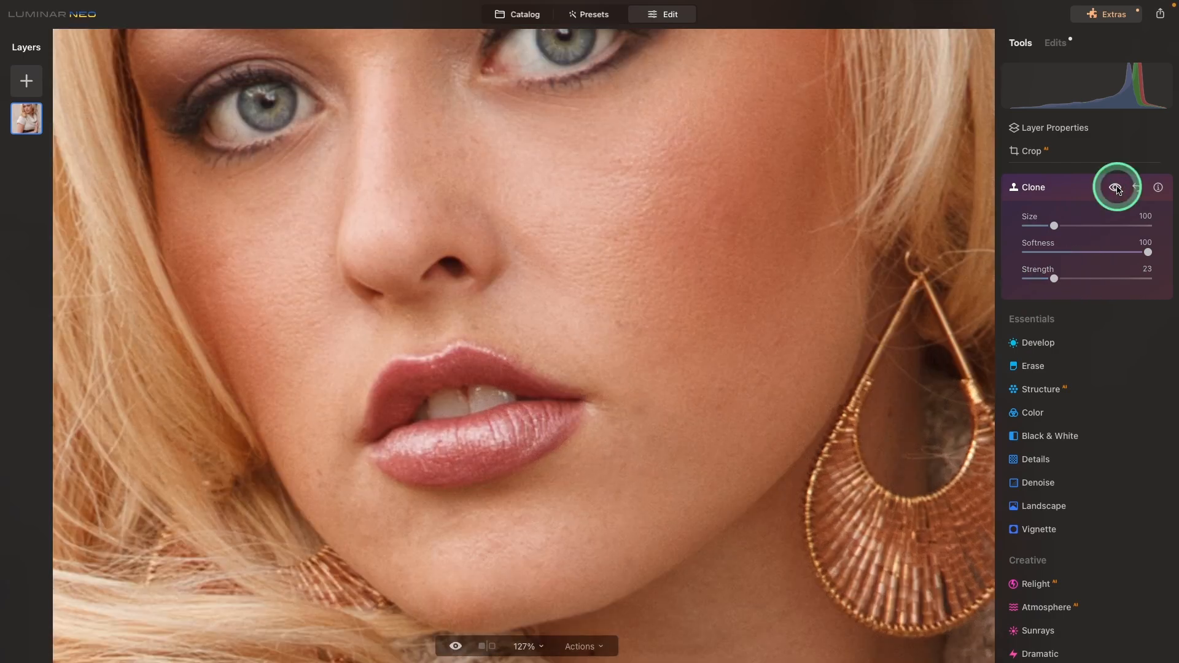
left_click(1116, 188)
left_click(1116, 188)
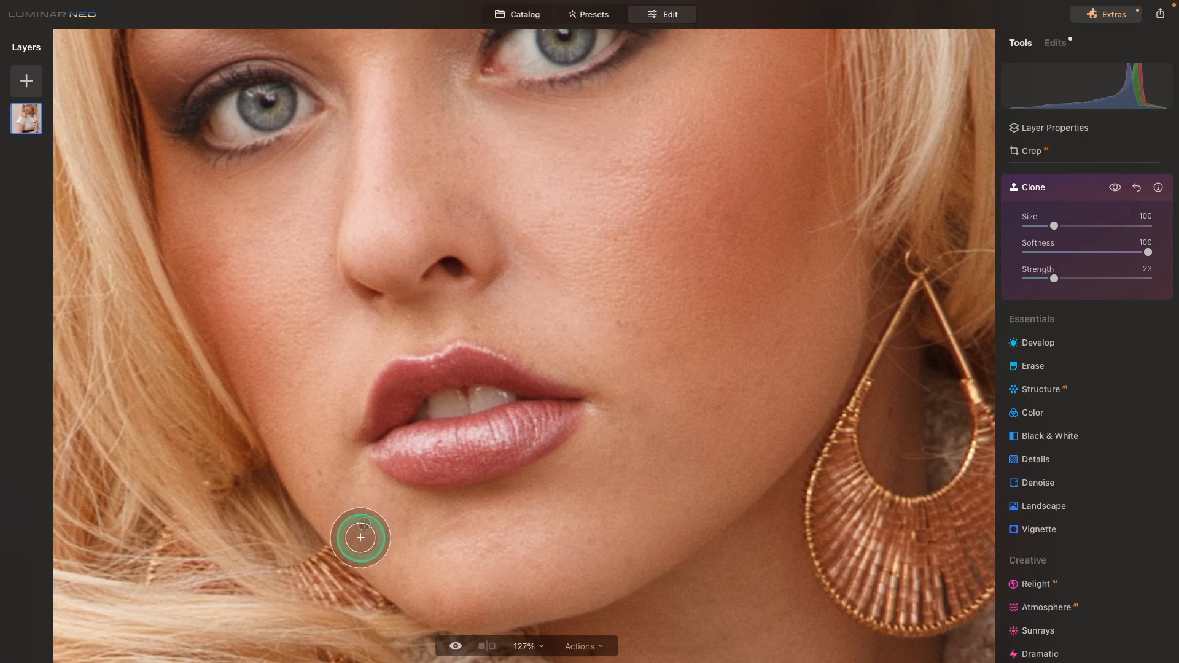
left_click(1116, 188)
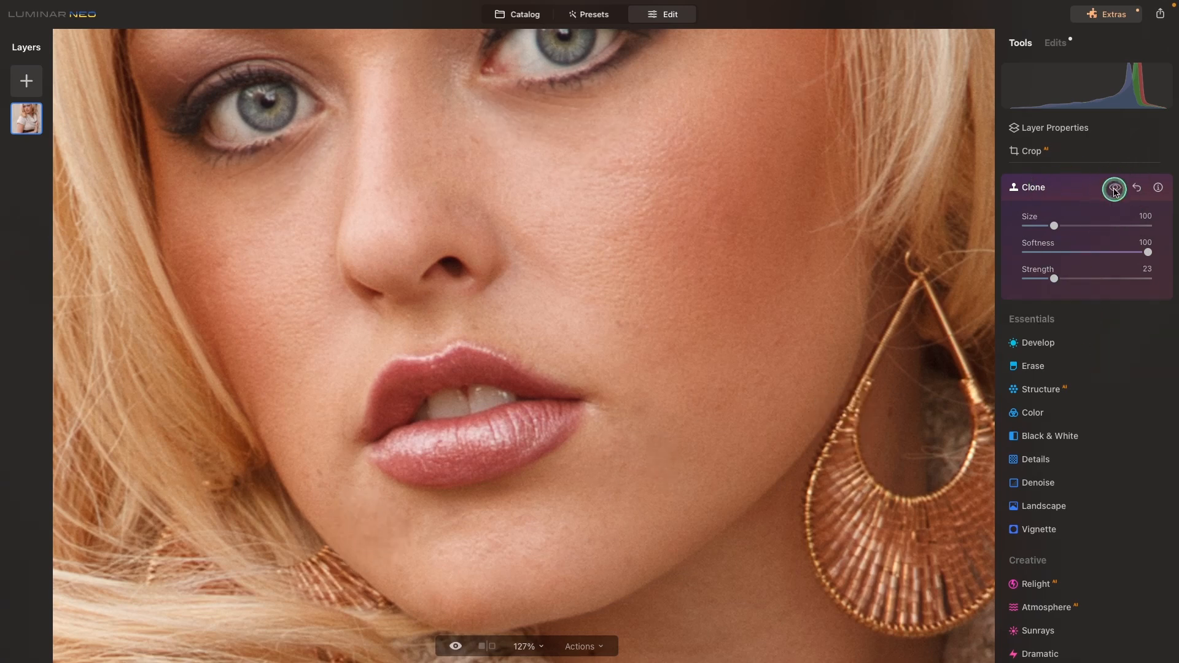
- Erase the loose stray hair against the pale wall beside the upper head with the Erase tool, size 10
scroll(565, 387, "down", 5)
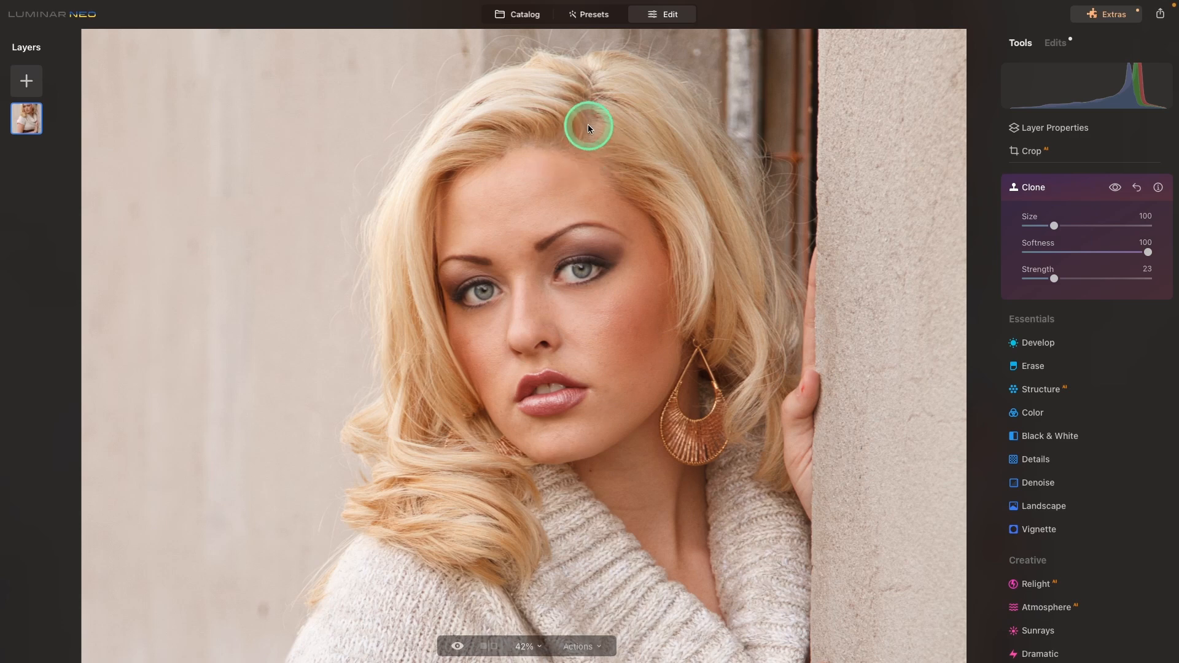
scroll(574, 202, "up", 3)
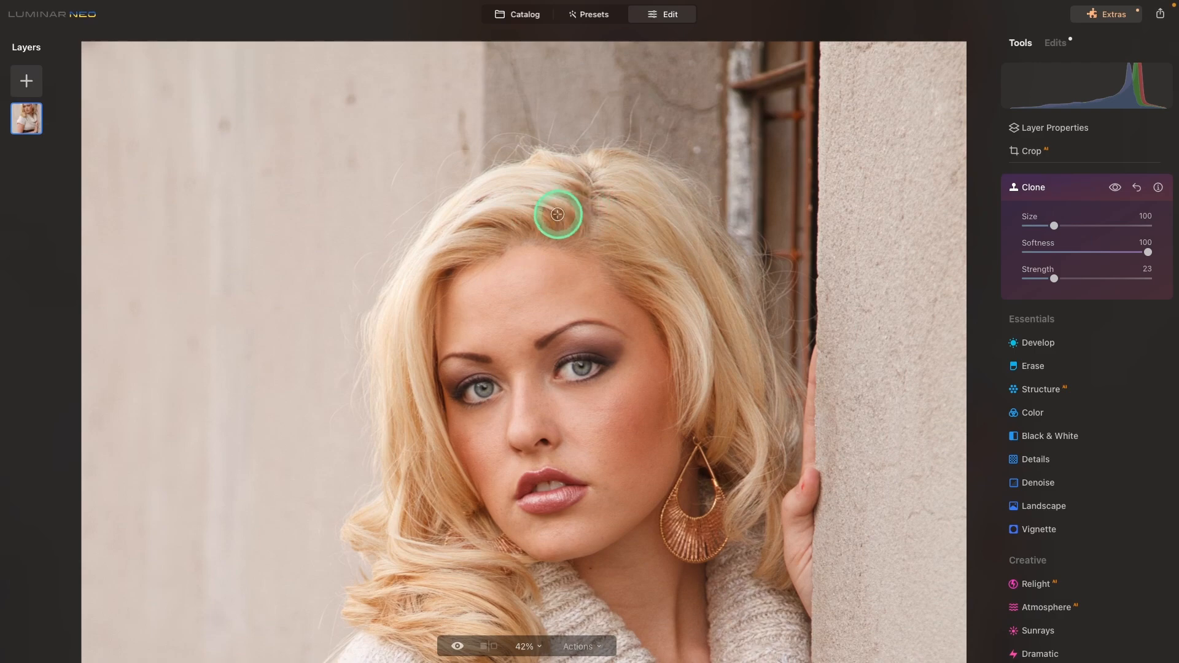
scroll(574, 163, "up", 5)
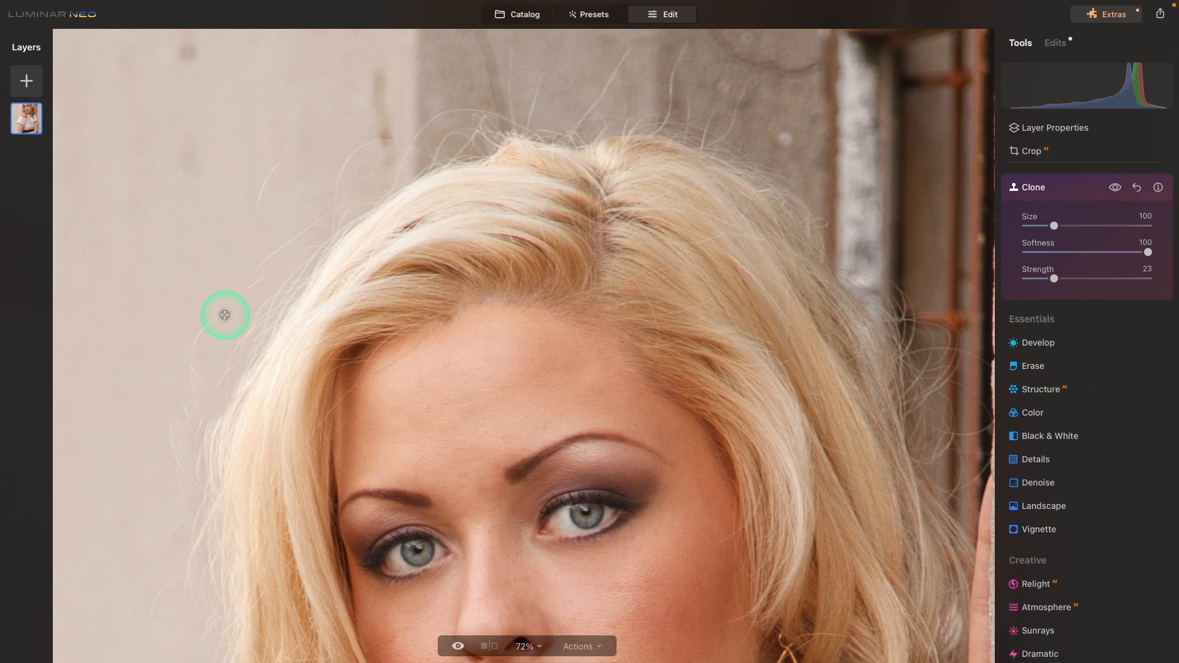
left_click(1030, 367)
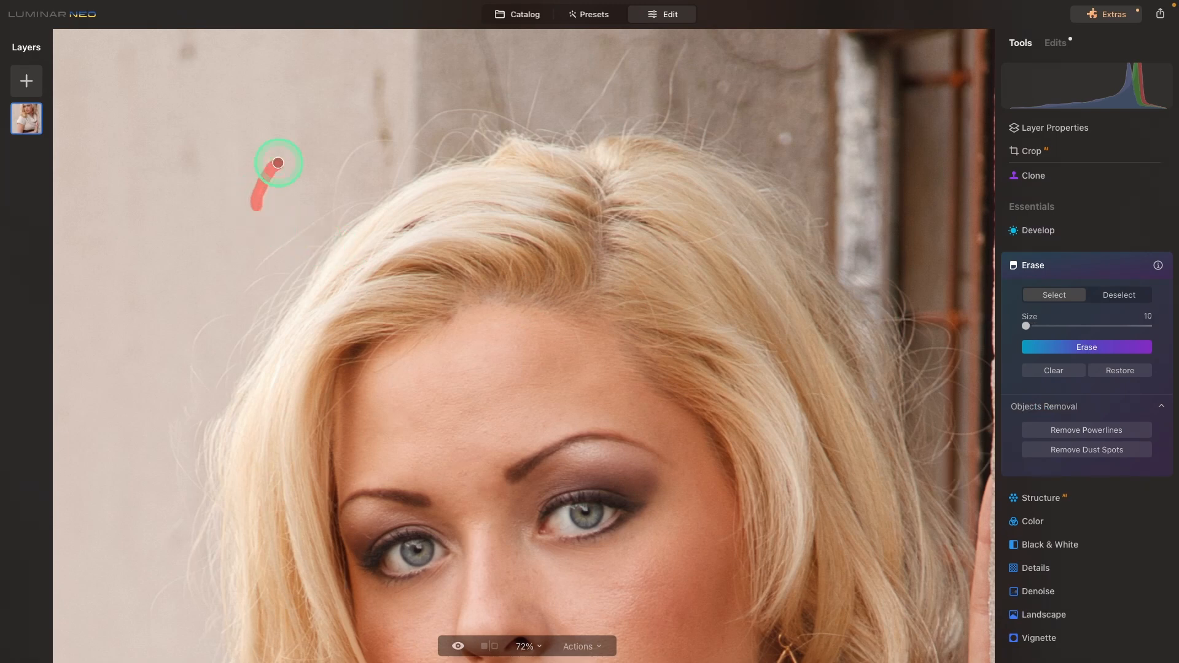
left_click(1067, 347)
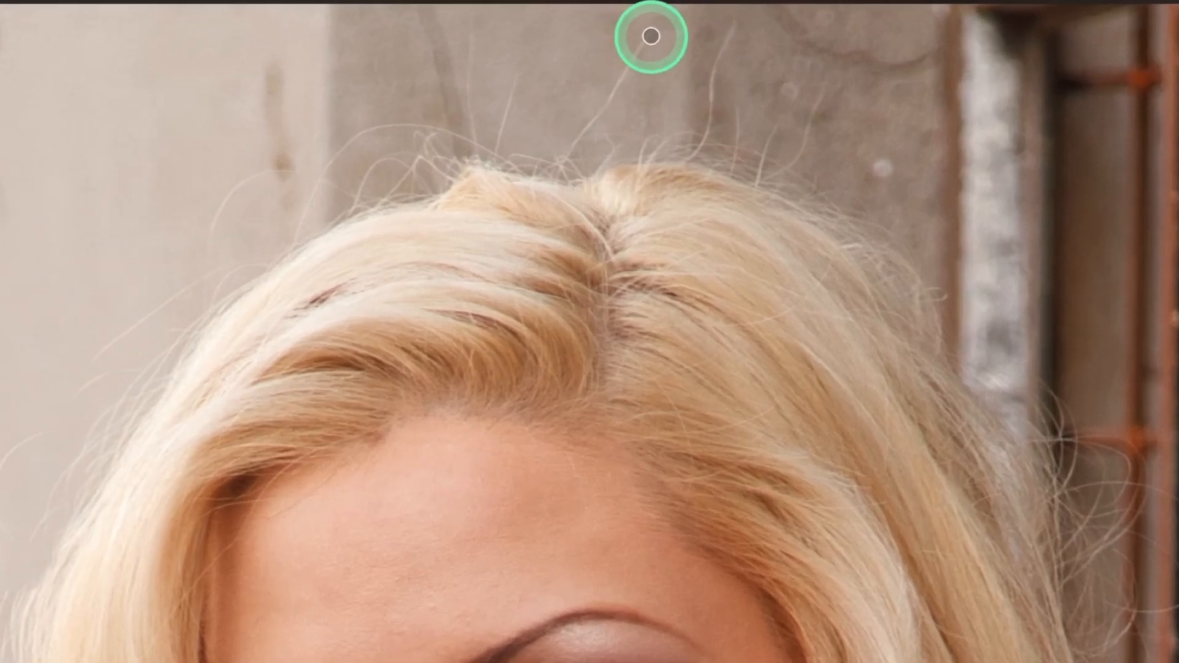
- Erase the flyaway hairs rising above the crown of the head against the wall
left_click(628, 50)
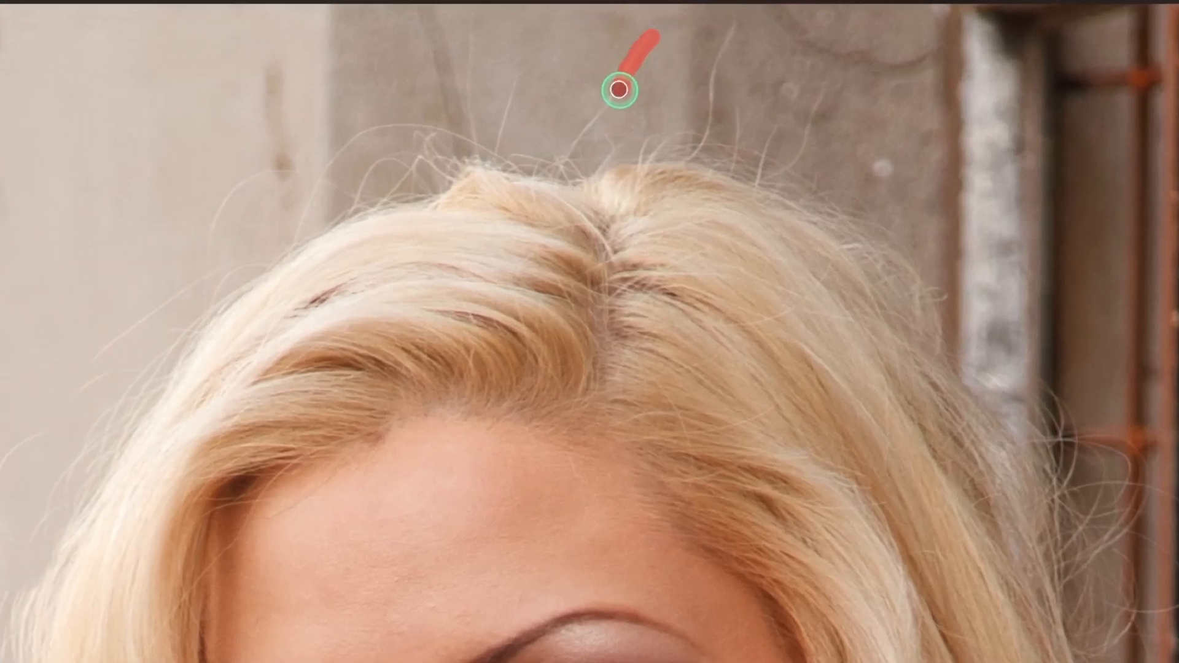
left_click_drag(583, 132, 579, 140)
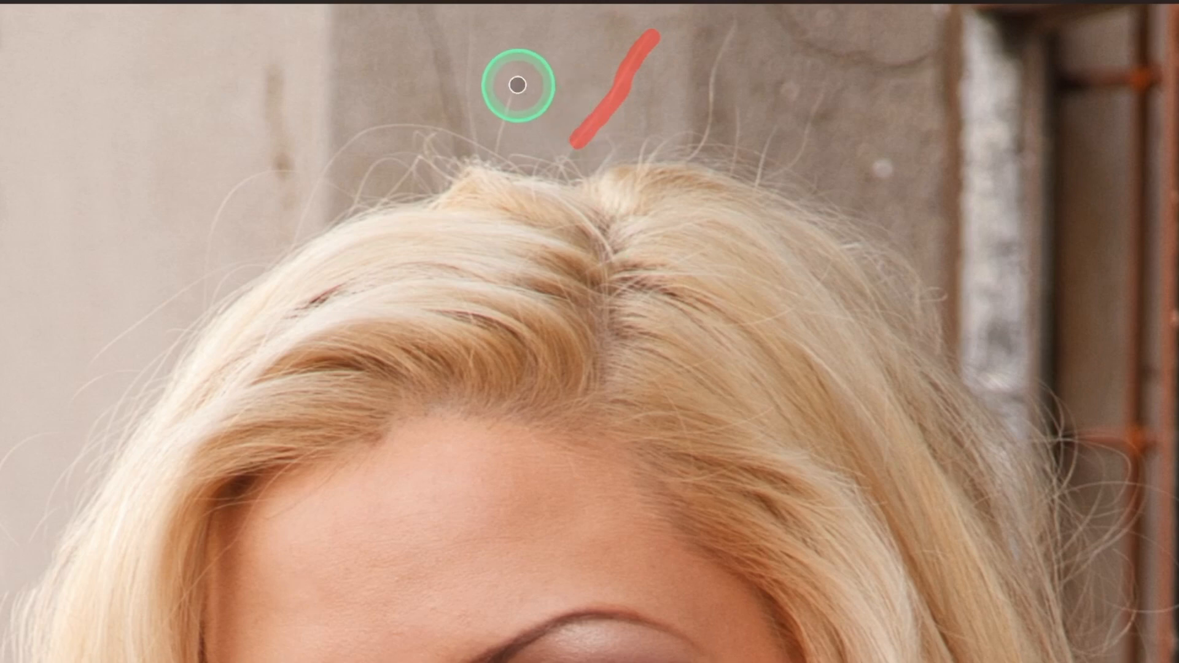
left_click_drag(733, 22, 724, 48)
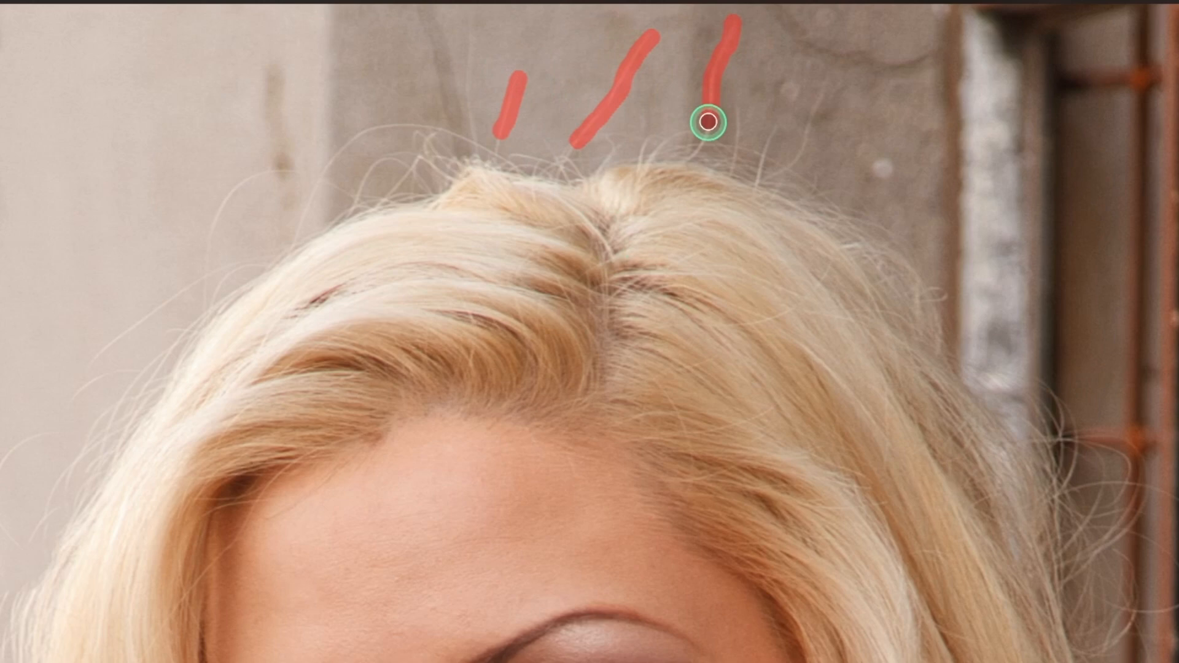
left_click_drag(708, 126, 709, 131)
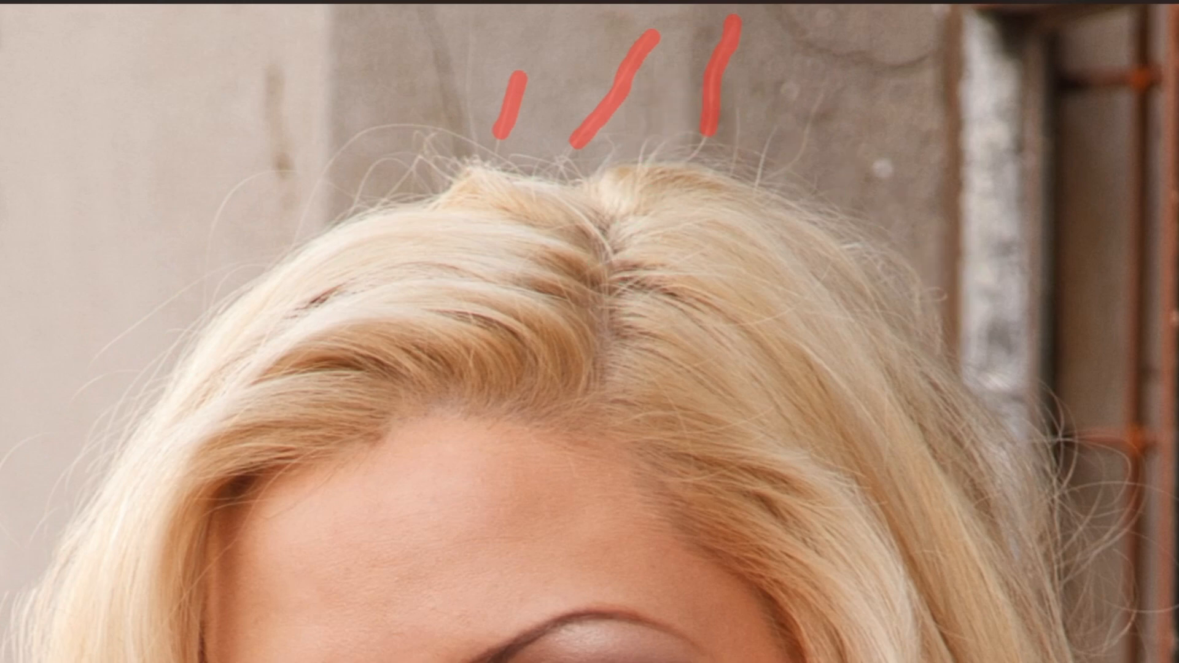
key("Return")
left_click_drag(469, 25, 469, 40)
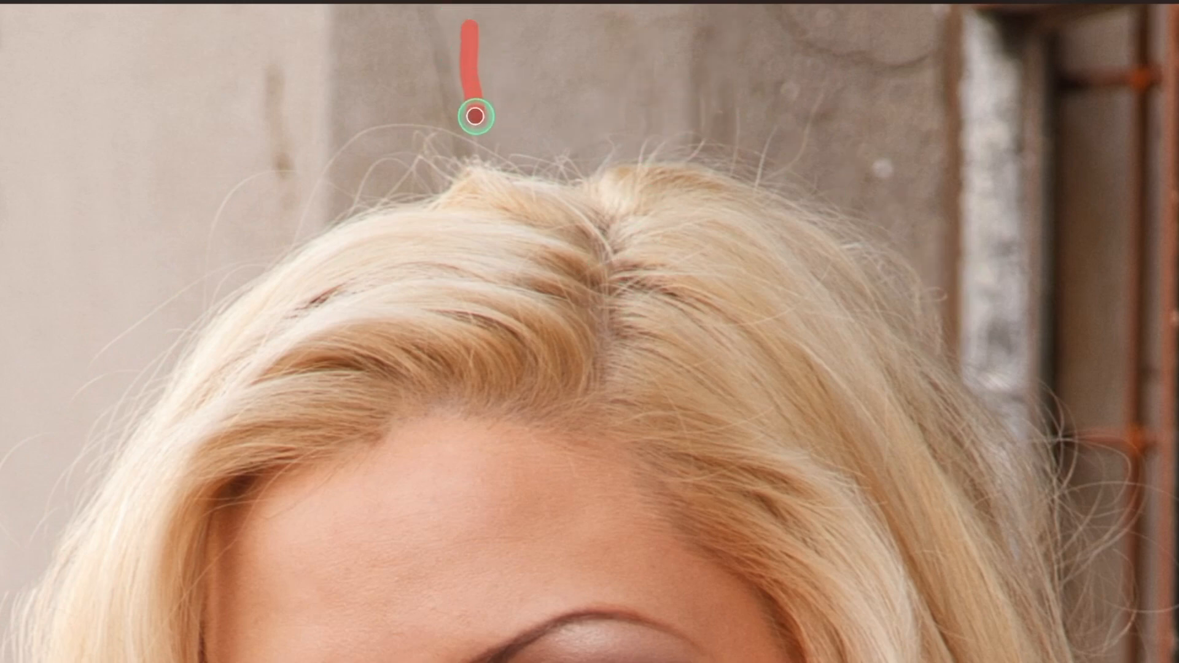